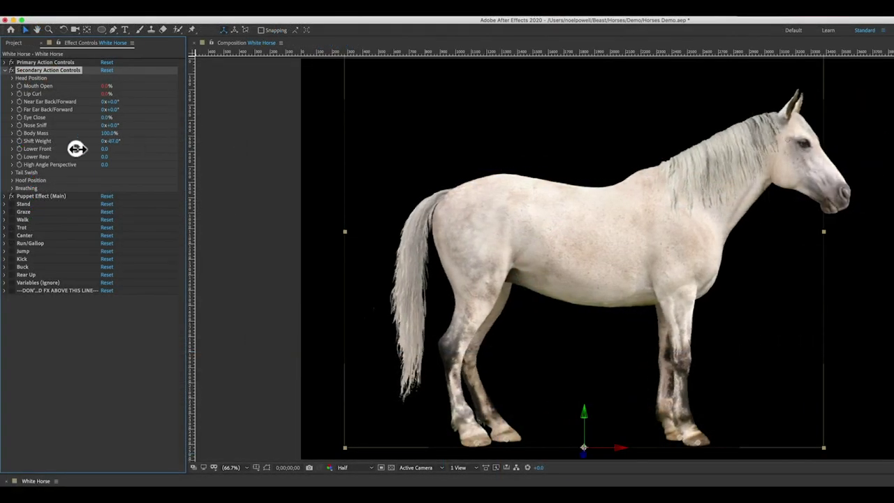
pyautogui.moveTo(274, 157); pyautogui.dragTo(231, 166)
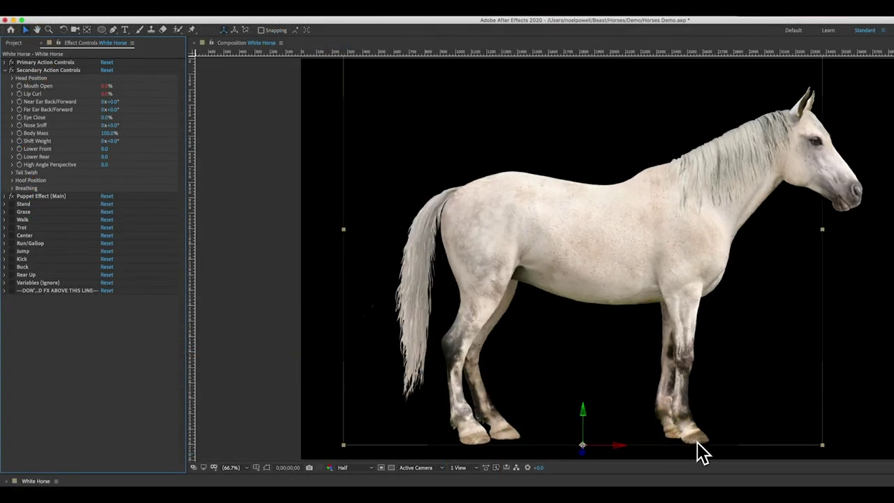
pyautogui.moveTo(603, 391); pyautogui.dragTo(640, 436)
pyautogui.moveTo(108, 133); pyautogui.dragTo(160, 105)
pyautogui.press('z')
pyautogui.click(799, 120)
pyautogui.keyDown('alt'); pyautogui.click(349, 329); pyautogui.keyUp('alt')
pyautogui.keyDown('alt'); pyautogui.click(350, 329); pyautogui.keyUp('alt')
pyautogui.press('v')
pyautogui.moveTo(789, 146); pyautogui.dragTo(718, 84)
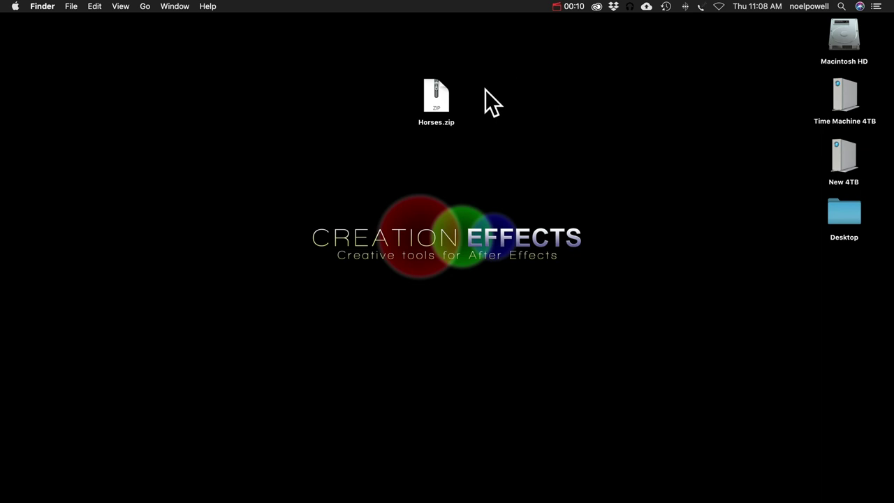
# - Extract the Horses.zip archive on the desktop
pyautogui.click(442, 92)
pyautogui.doubleClick(441, 92)
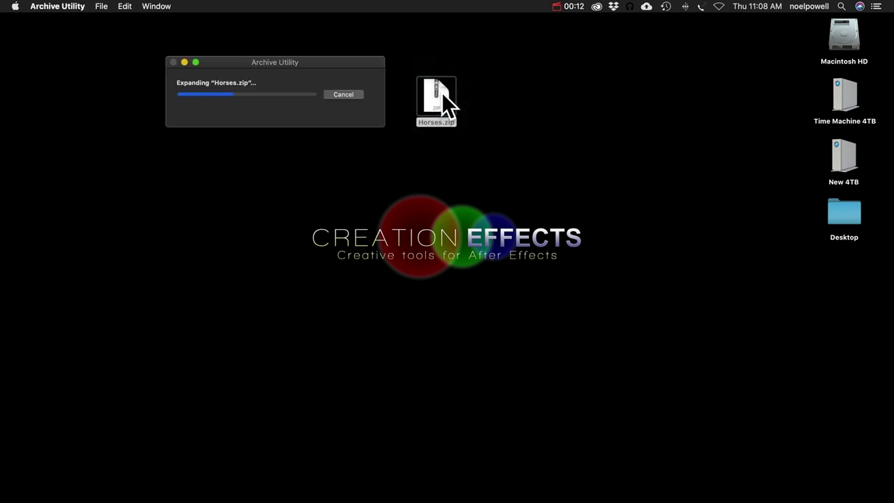
pyautogui.moveTo(462, 106); pyautogui.dragTo(534, 105)
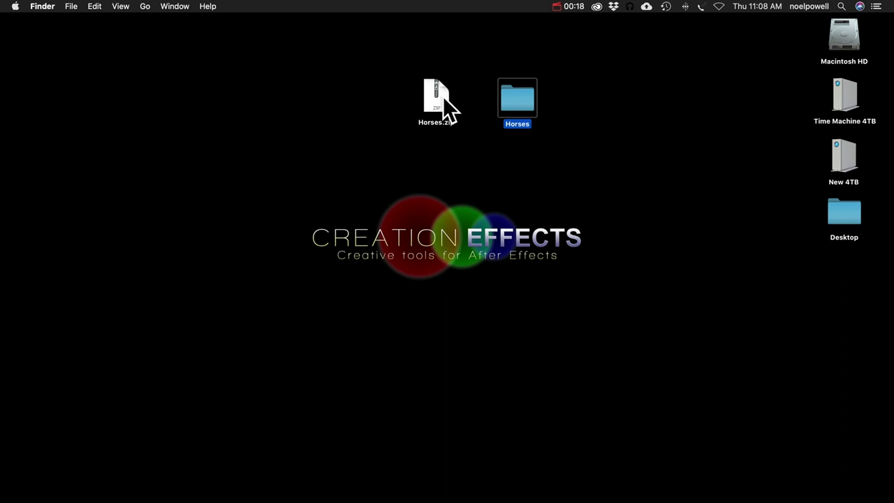
pyautogui.rightClick(443, 98)
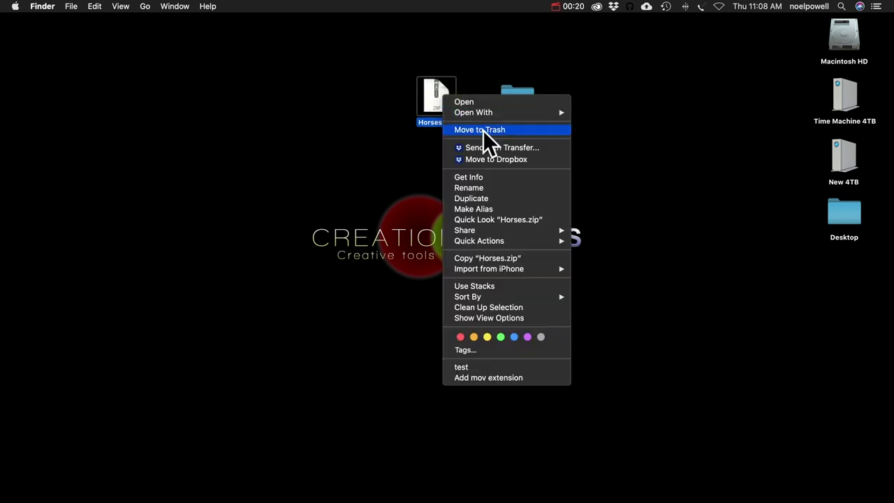
pyautogui.moveTo(496, 114)
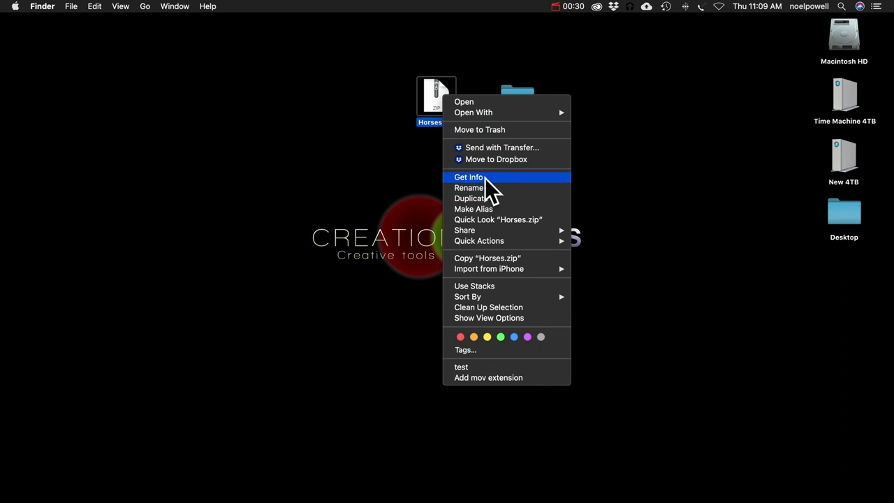
pyautogui.click(388, 117)
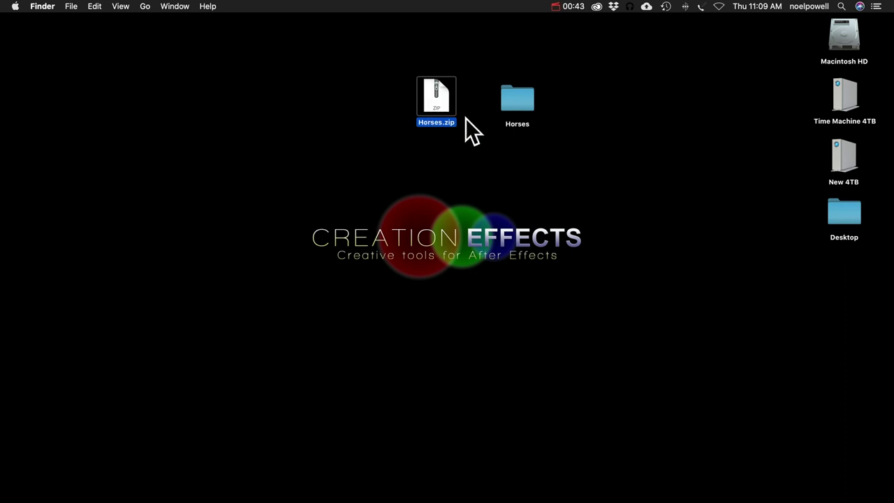
# - Open the Horses.aep project from the extracted Horses folder in After Effects
pyautogui.doubleClick(513, 105)
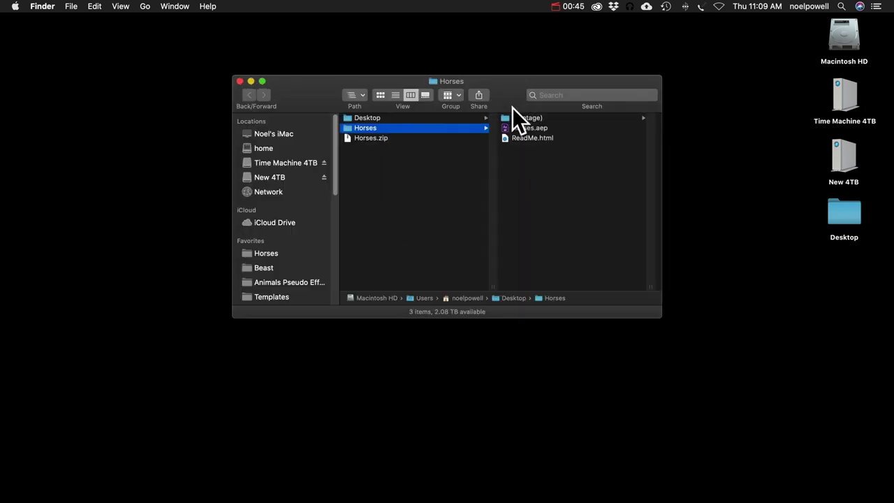
pyautogui.click(530, 129)
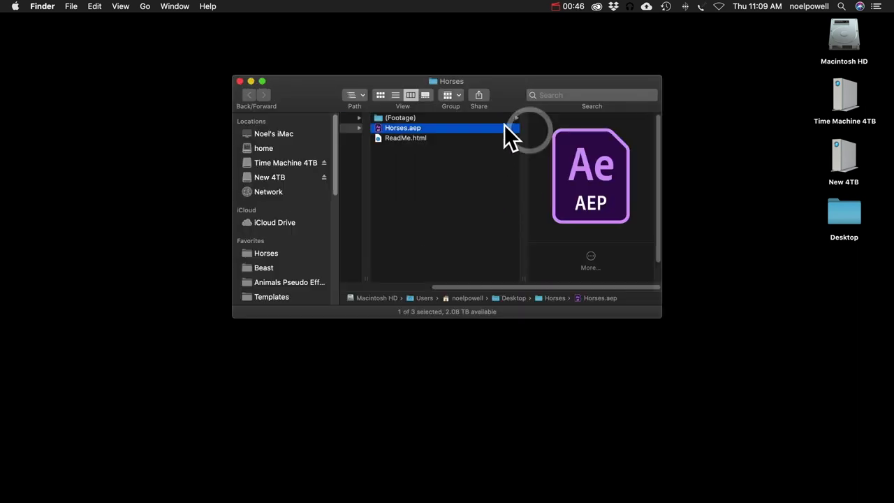
pyautogui.doubleClick(396, 130)
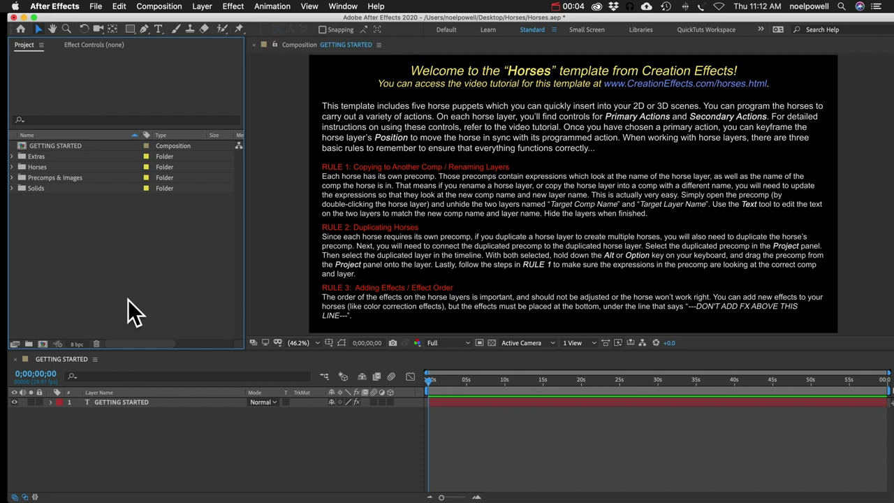
pyautogui.click(95, 7)
pyautogui.moveTo(200, 151)
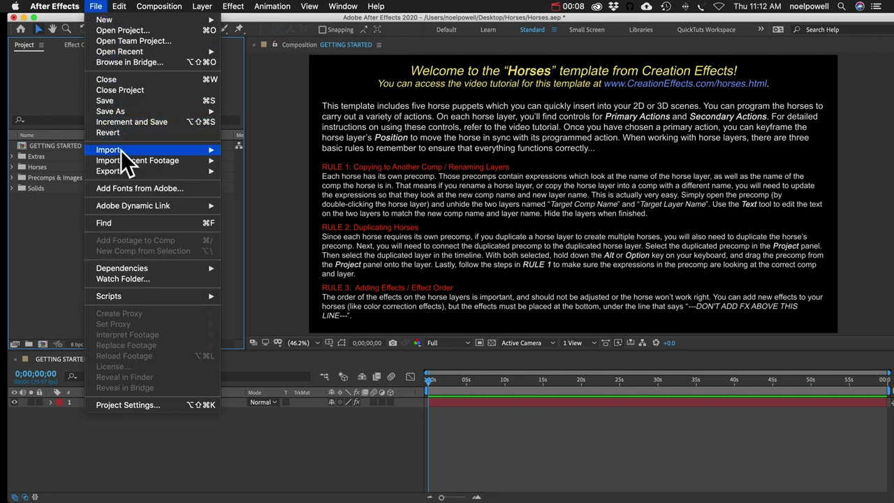
pyautogui.click(265, 150)
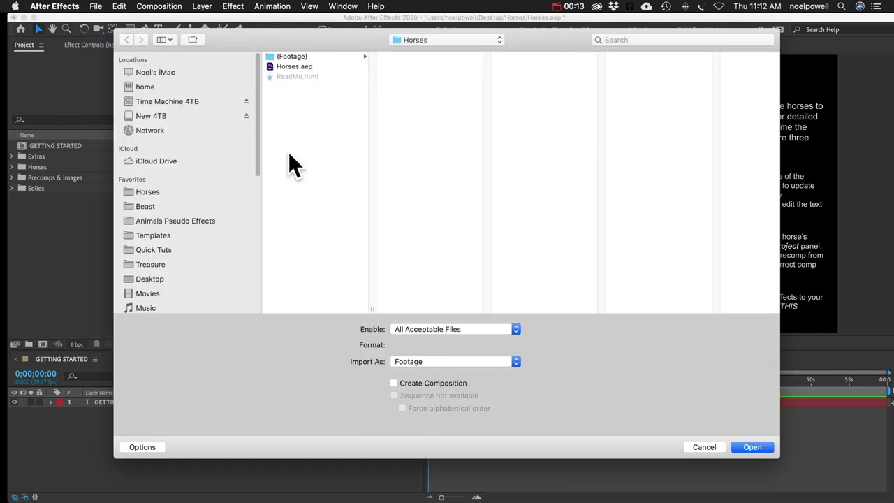
pyautogui.click(293, 67)
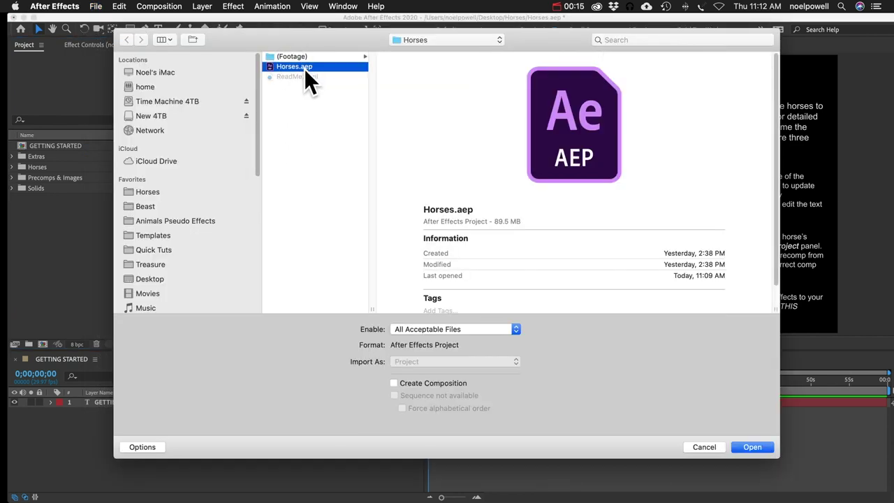
pyautogui.click(691, 447)
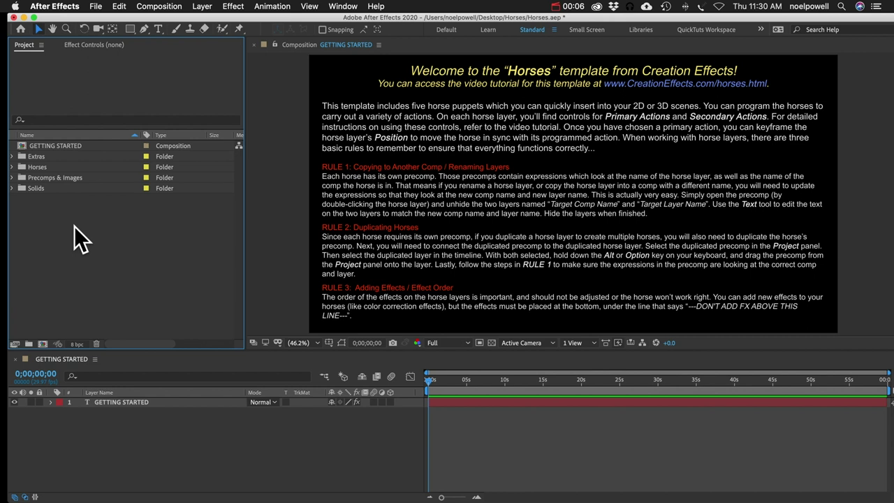
# - Open the Pinto Horse composition from the Horses folder and preview its animation
pyautogui.click(12, 167)
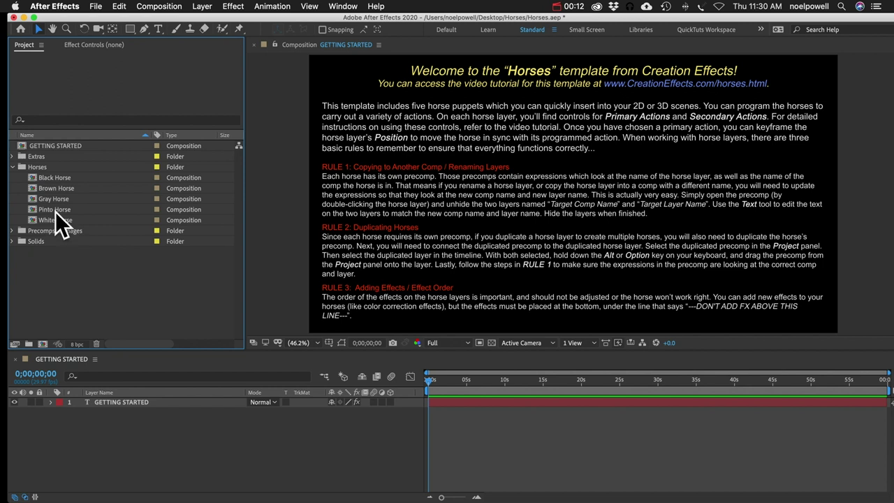
pyautogui.click(52, 210)
pyautogui.doubleClick(41, 210)
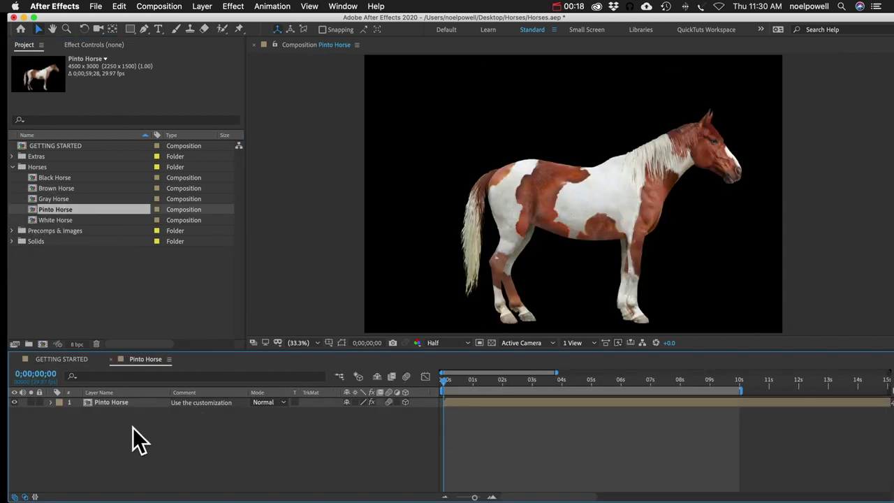
pyautogui.press('space')
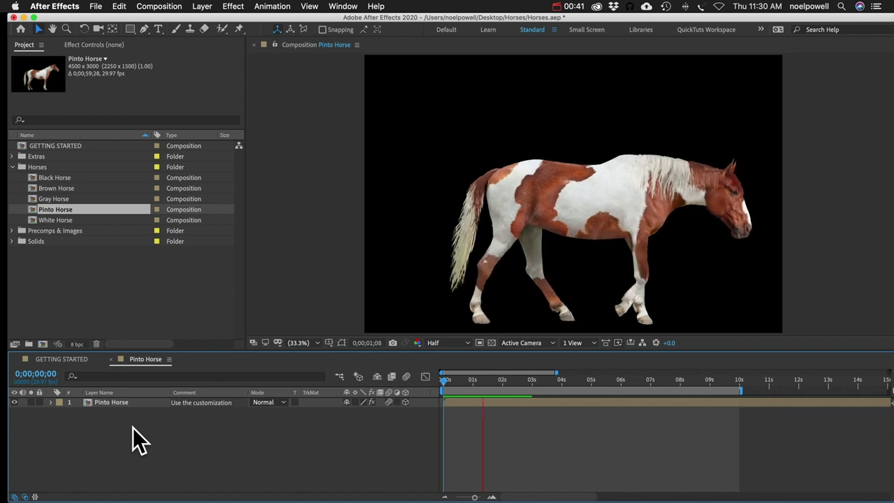
pyautogui.press('space')
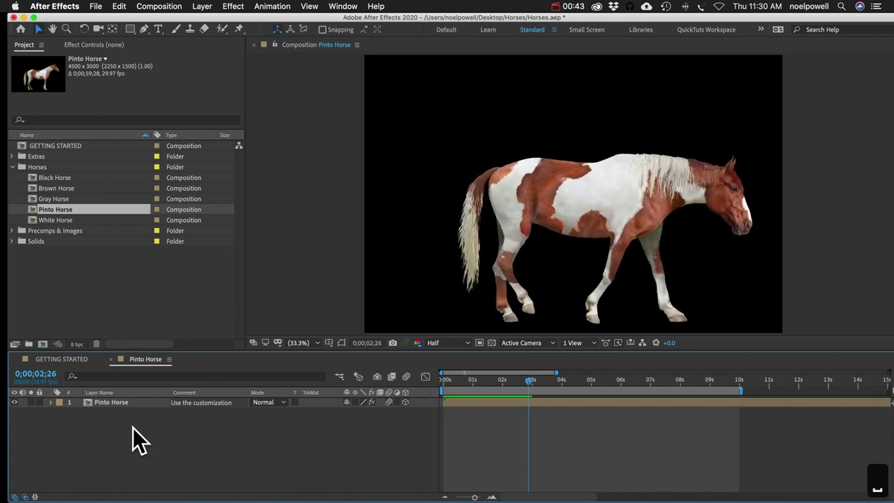
# - Show the effect controls of the Pinto Horse layer and expand the 1st Action settings in the Primary Action Controls
pyautogui.click(115, 402)
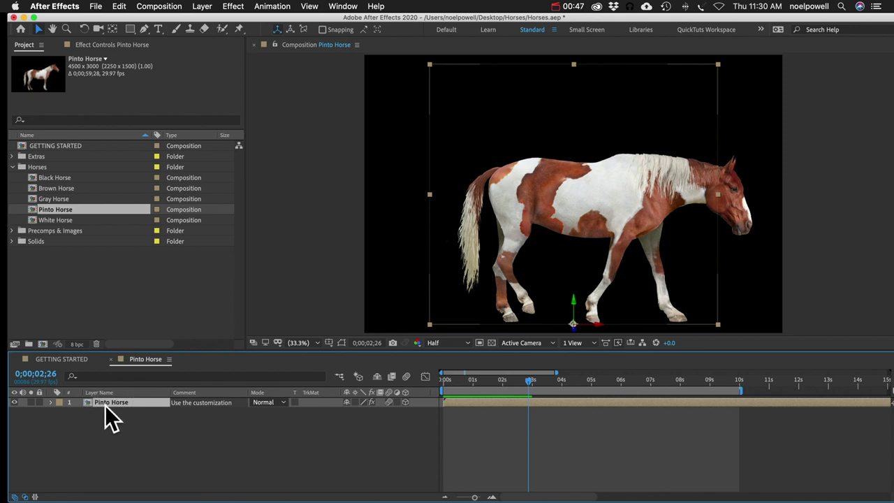
pyautogui.click(100, 45)
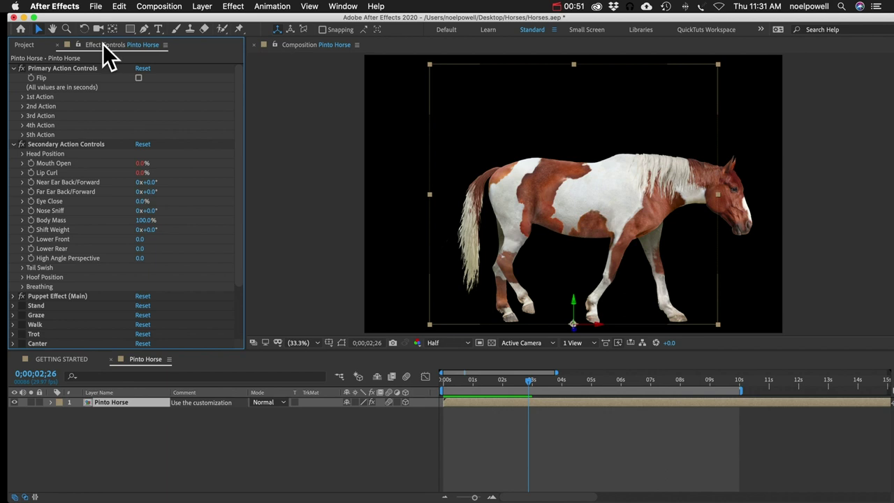
pyautogui.click(354, 4)
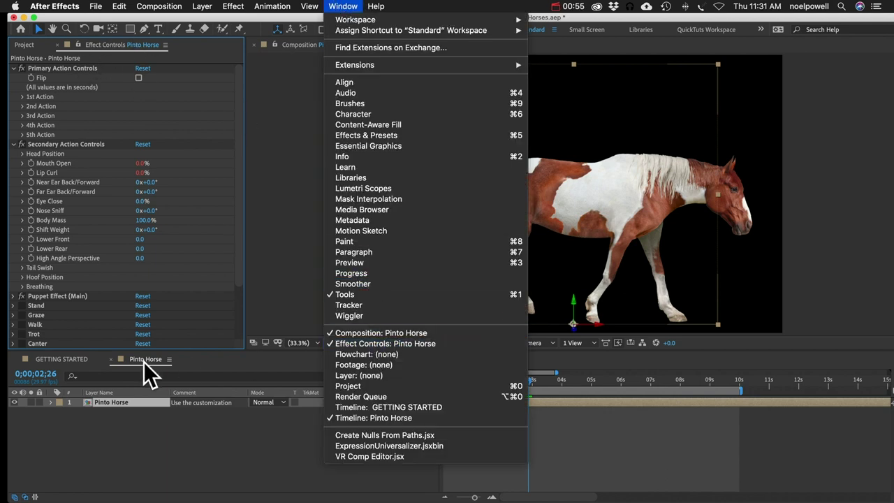
pyautogui.click(64, 144)
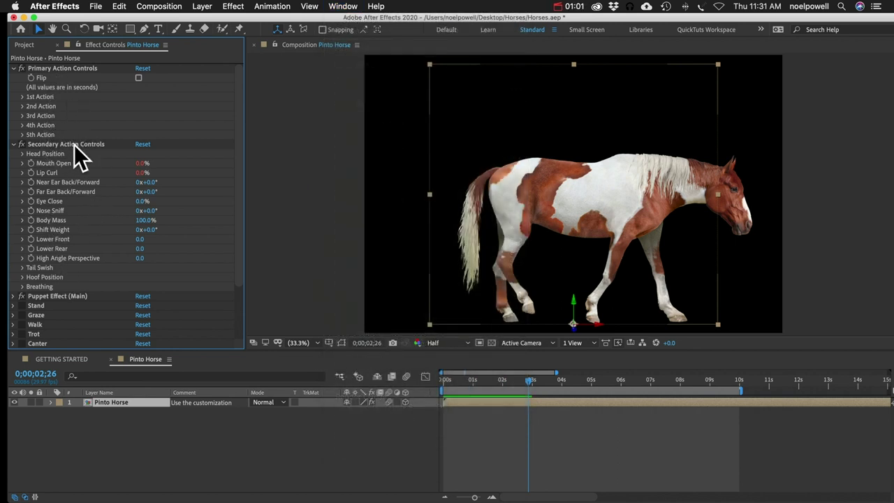
pyautogui.click(59, 68)
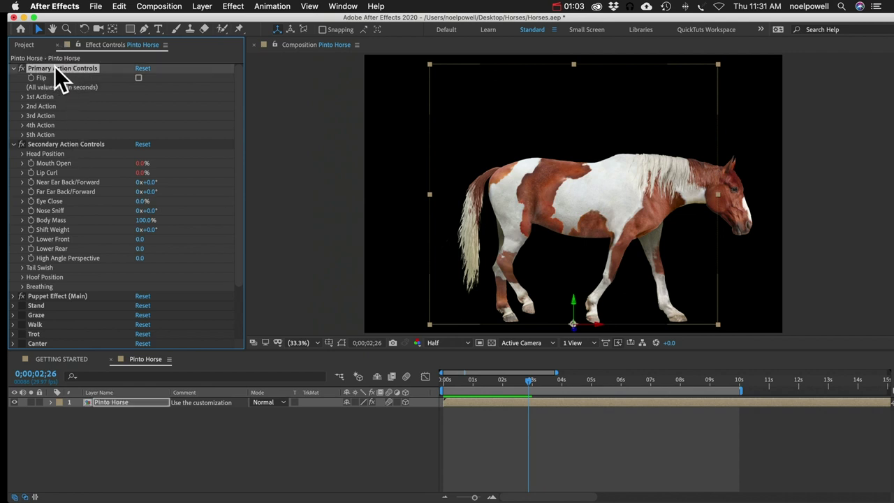
pyautogui.click(22, 97)
pyautogui.click(175, 106)
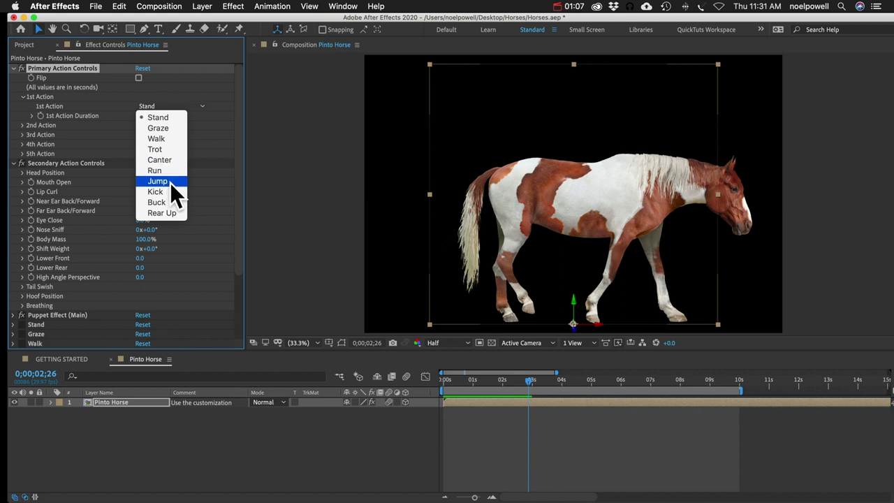
pyautogui.click(63, 67)
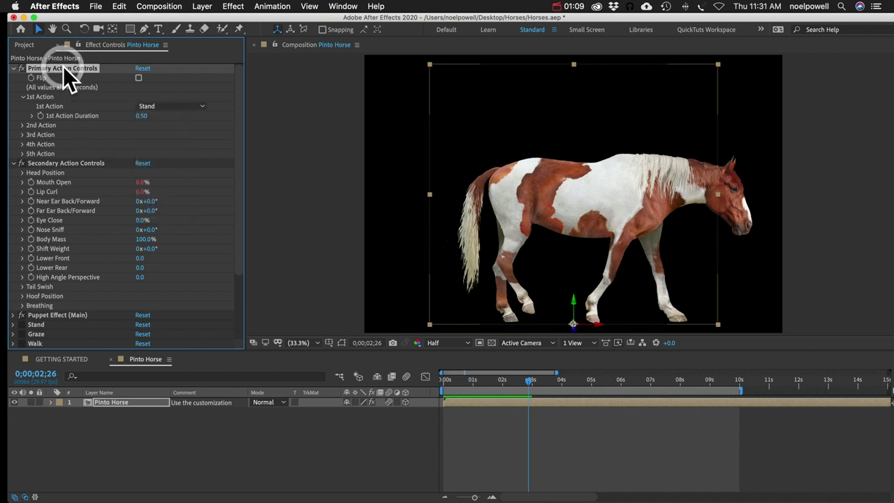
pyautogui.click(63, 163)
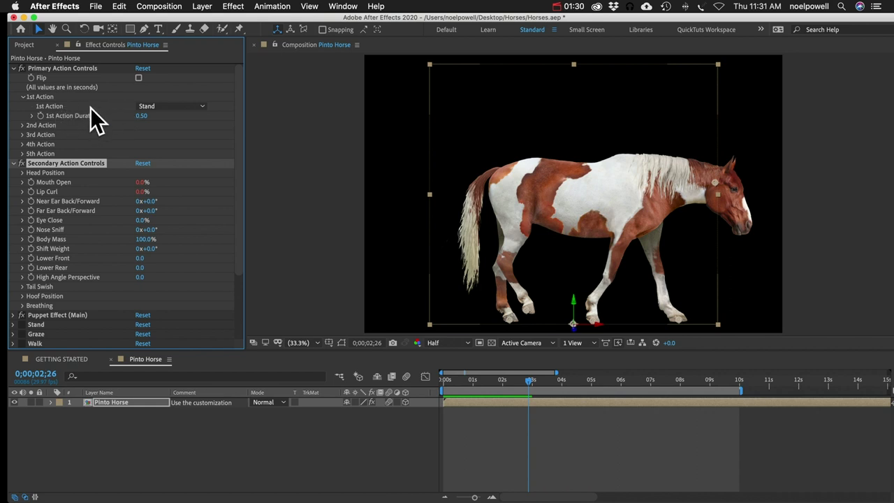
# - Set the Pinto Horse's 1st Action to Trot with a duration of 10 seconds, and deselect the layer
pyautogui.click(149, 105)
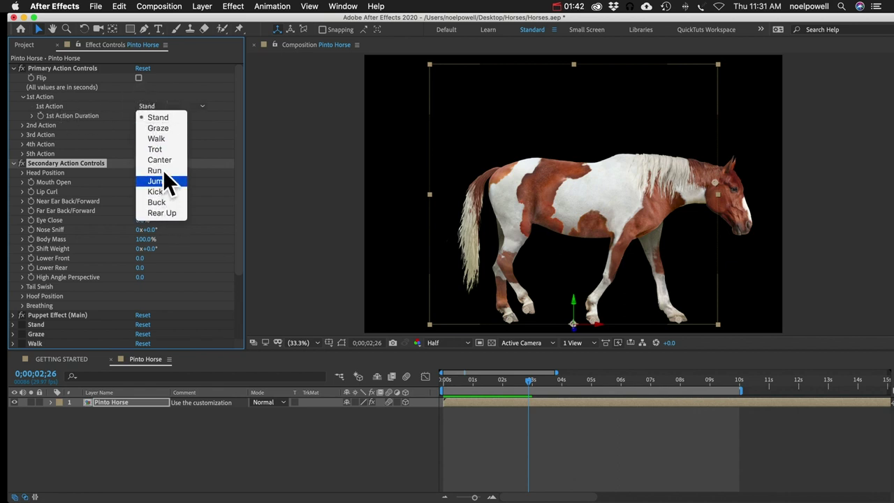
pyautogui.click(162, 148)
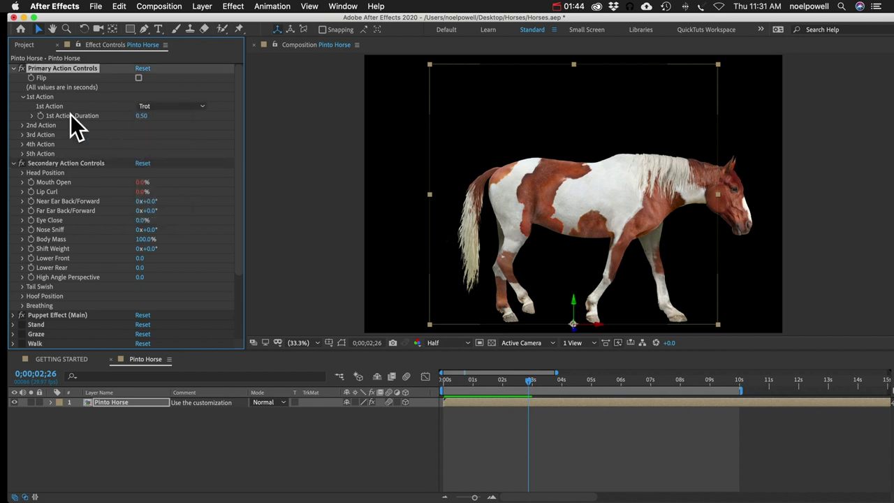
pyautogui.click(143, 117)
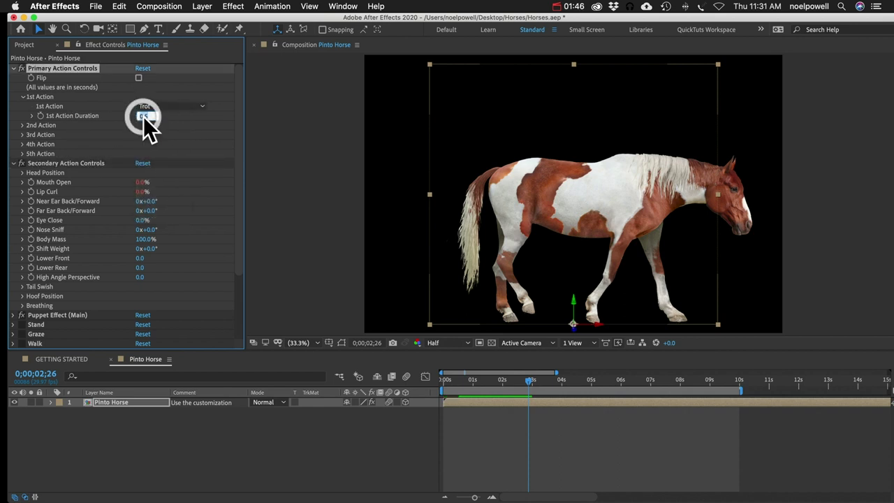
pyautogui.write('10')
pyautogui.press('Return')
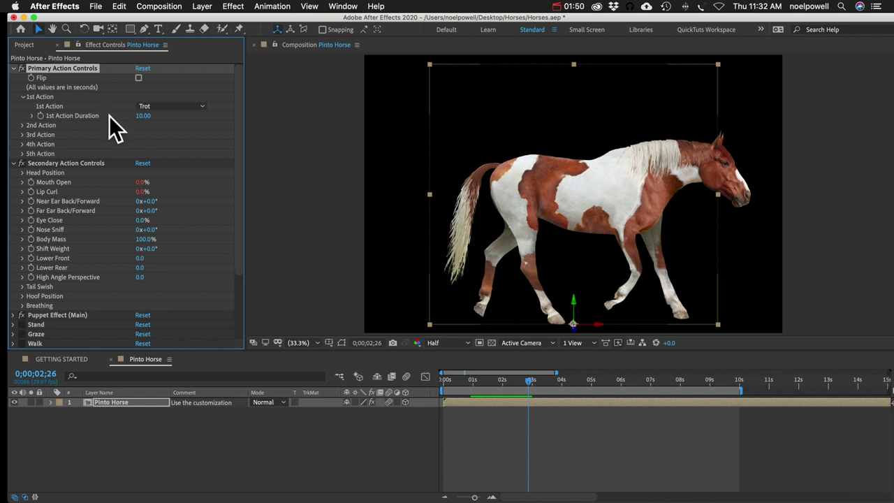
pyautogui.click(108, 450)
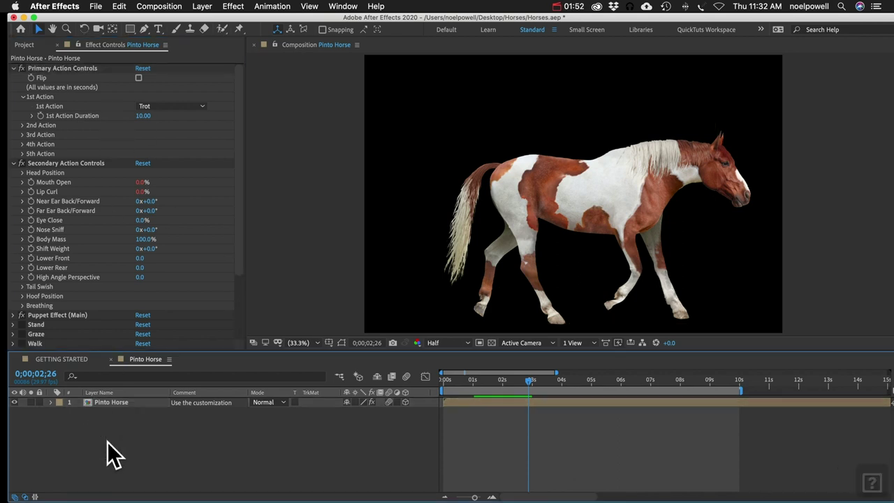
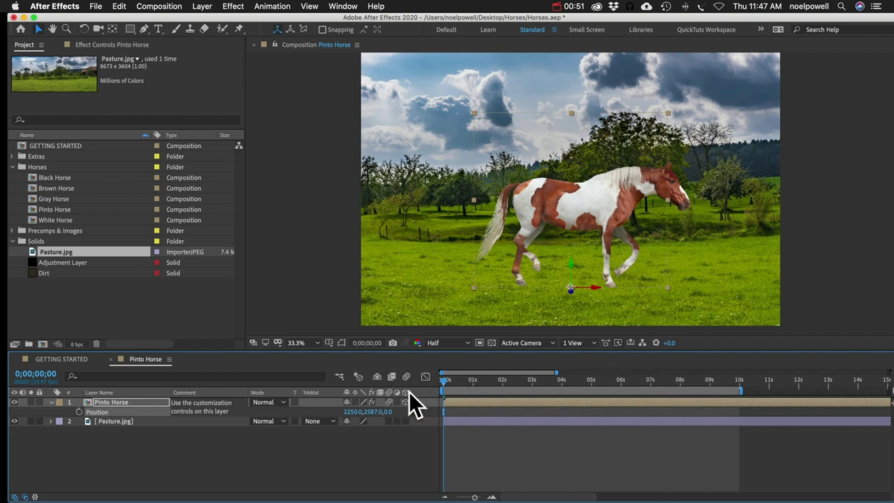
# - Keyframe the Pinto Horse's X position from -730 at 0 seconds to 4581 at 0;00;03;01
pyautogui.moveTo(353, 411); pyautogui.dragTo(172, 401)
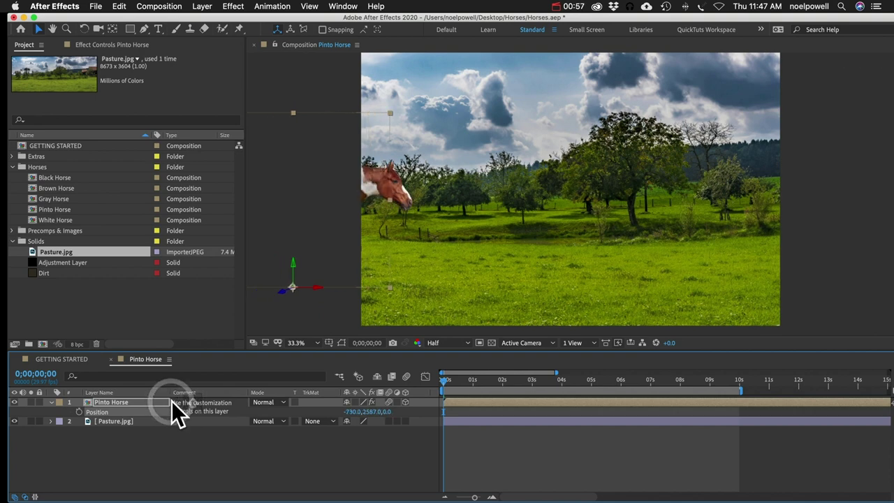
pyautogui.click(78, 412)
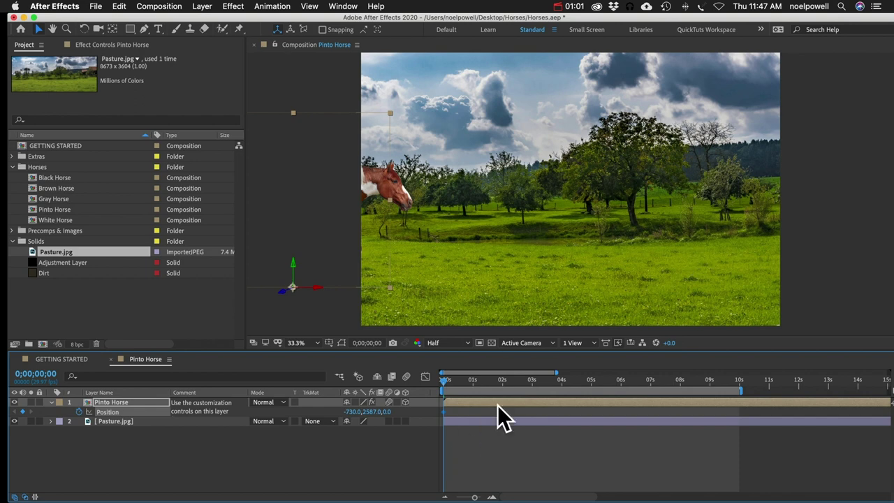
pyautogui.click(533, 380)
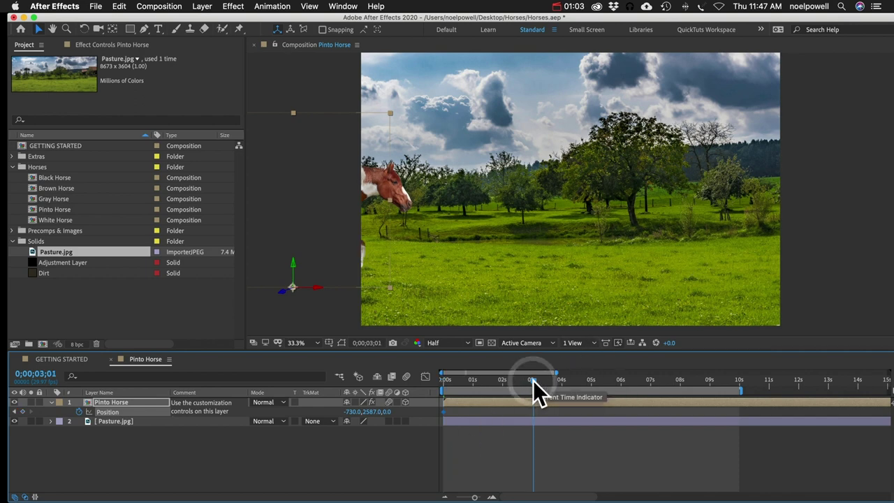
pyautogui.click(533, 380)
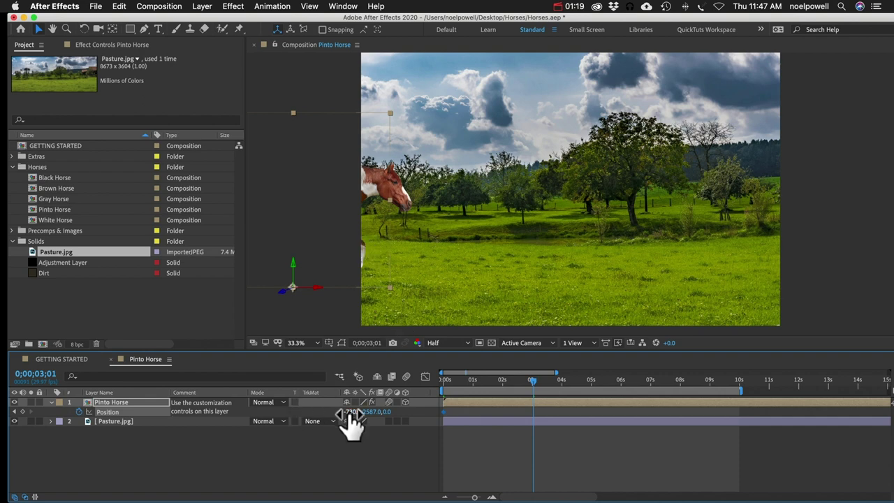
pyautogui.moveTo(350, 413); pyautogui.dragTo(680, 430)
pyautogui.moveTo(680, 430); pyautogui.dragTo(678, 432)
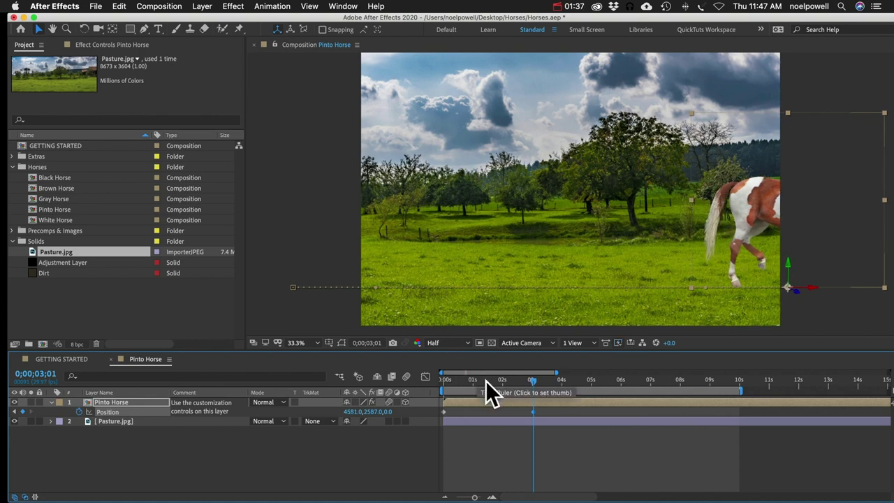
# - Preview the trot across the pasture, move the end Position keyframe to just after 2 seconds, and play from the start
pyautogui.press('space')
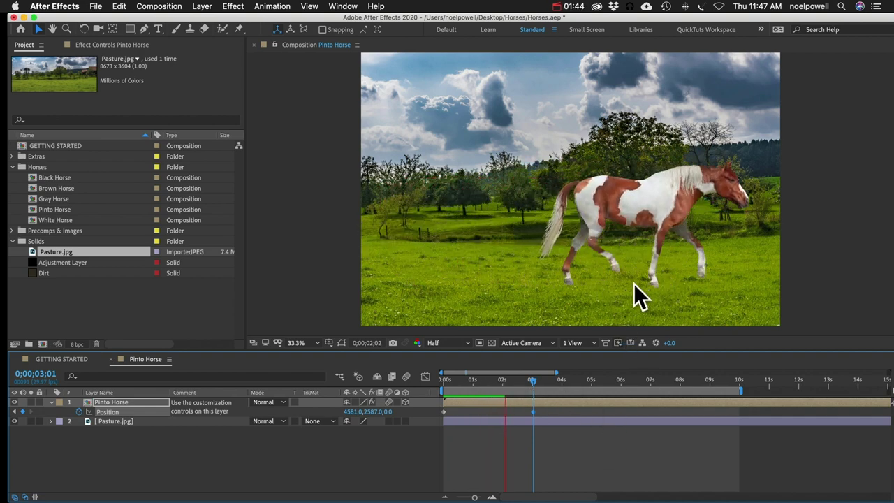
pyautogui.press('space')
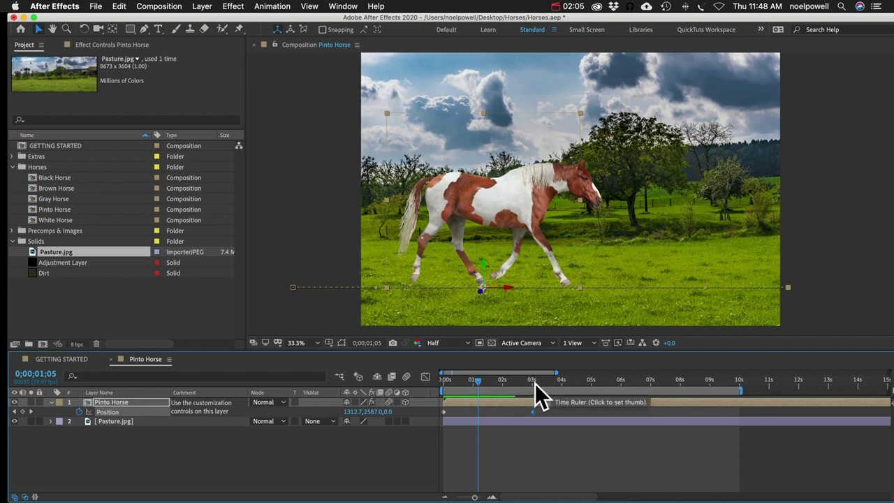
pyautogui.moveTo(534, 412); pyautogui.dragTo(510, 412)
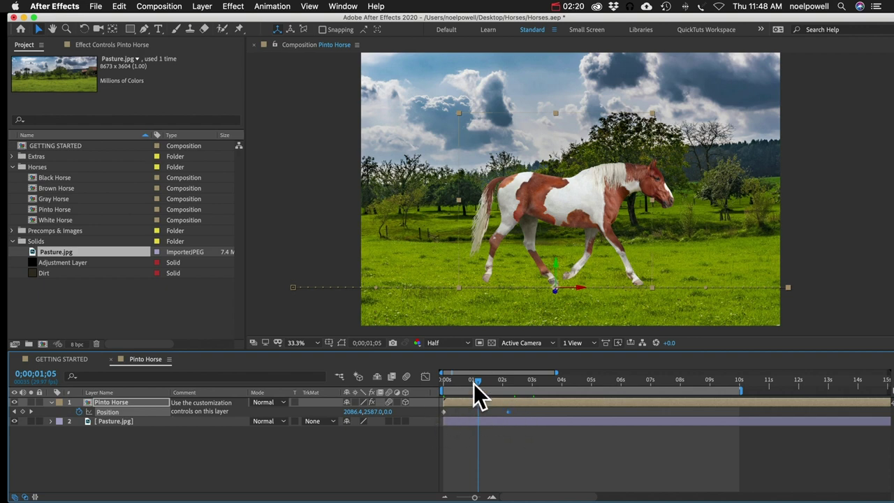
pyautogui.moveTo(474, 381); pyautogui.dragTo(433, 377)
pyautogui.press('space')
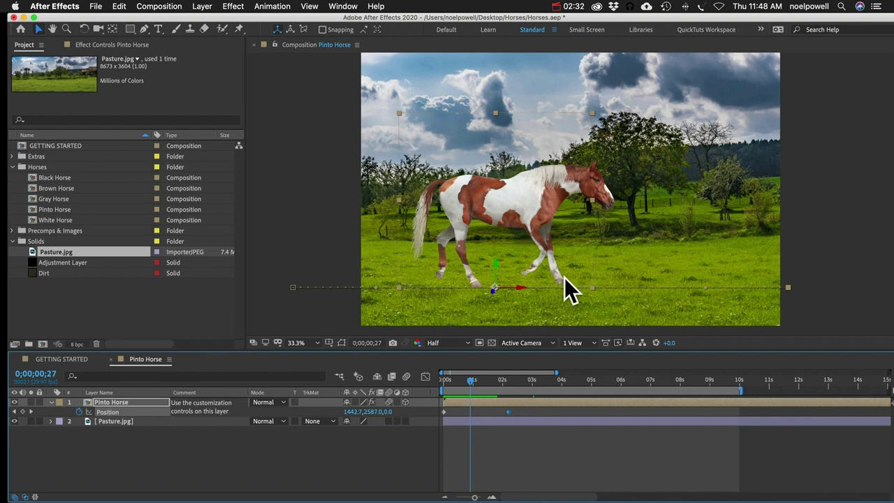
# - Step through the trot frame by frame around 1 second to check the hooves against the ground
pyautogui.press('pagedown')
pyautogui.press('pagedown')
pyautogui.press('pagedown')
pyautogui.press('pagedown')
pyautogui.press('pagedown')
pyautogui.press('pagedown')
pyautogui.press('pagedown')
pyautogui.press('pagedown')
pyautogui.press('pagedown')
pyautogui.press('pagedown')
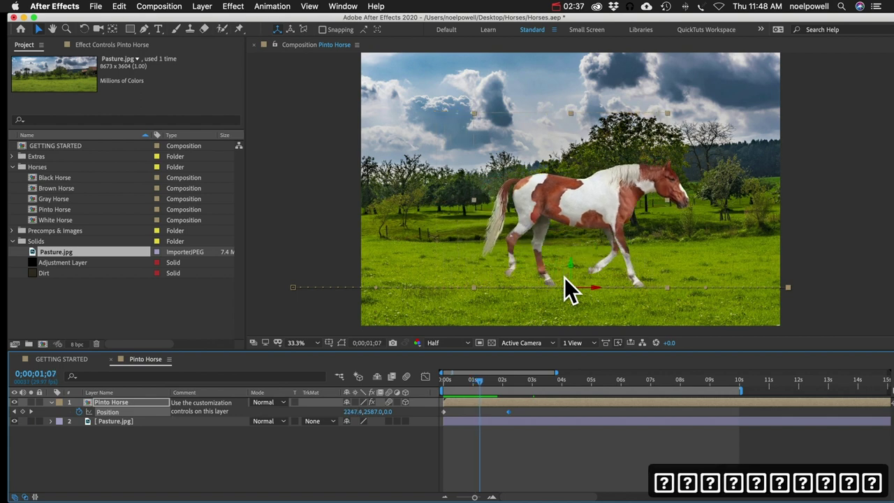
pyautogui.press('pagedown')
pyautogui.press('pagedown')
# - Move the Pinto Horse's end Position keyframe about two frames earlier, deselect the layer and preview the trot again
pyautogui.moveTo(507, 412); pyautogui.dragTo(502, 440)
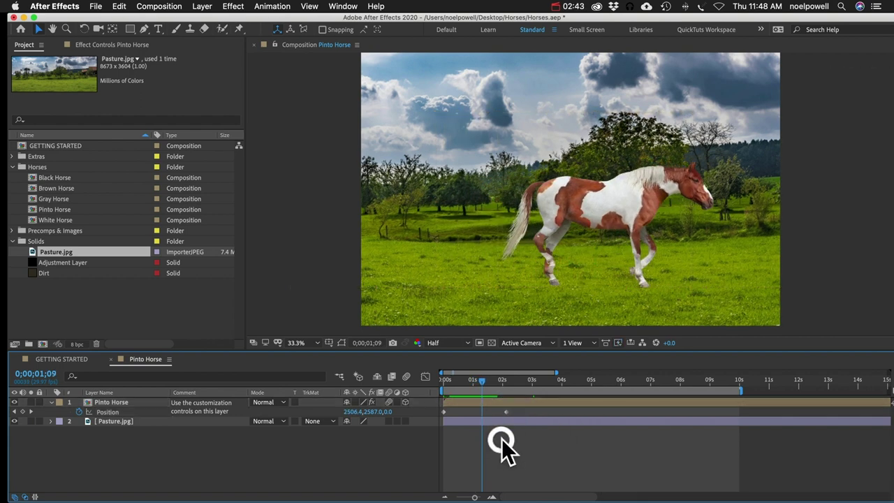
pyautogui.press('KP_0')
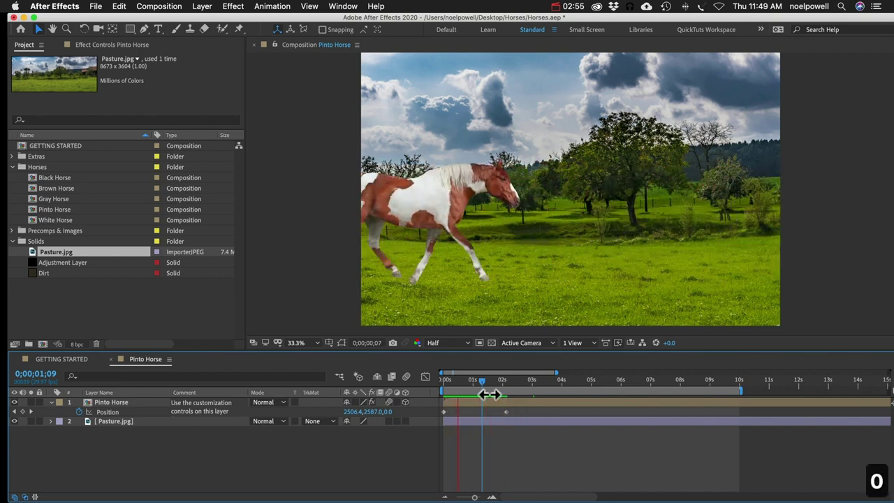
pyautogui.click(501, 379)
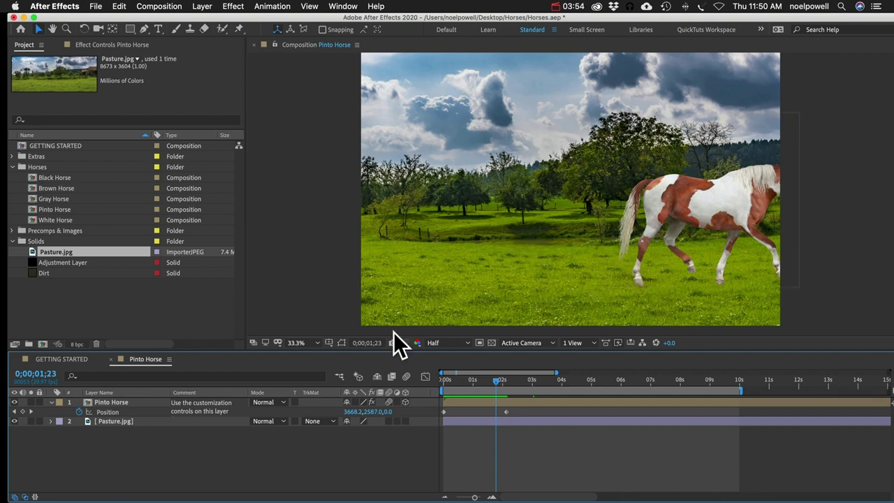
# - Inspect the Pinto Horse composition's size and settings, and close them without changes
pyautogui.click(130, 470)
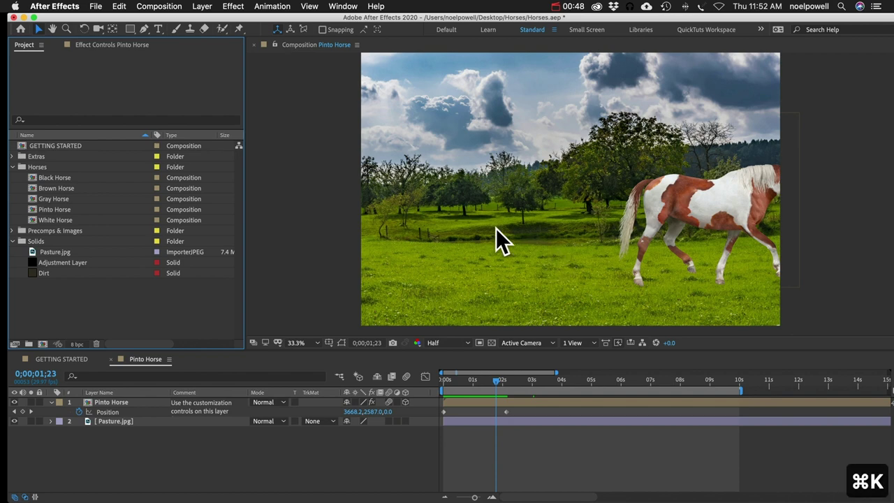
pyautogui.click(135, 435)
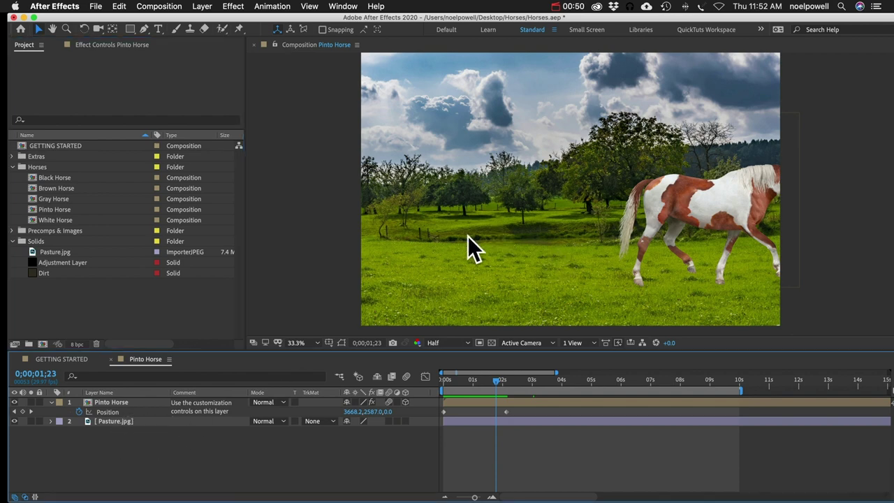
pyautogui.press('super+k')
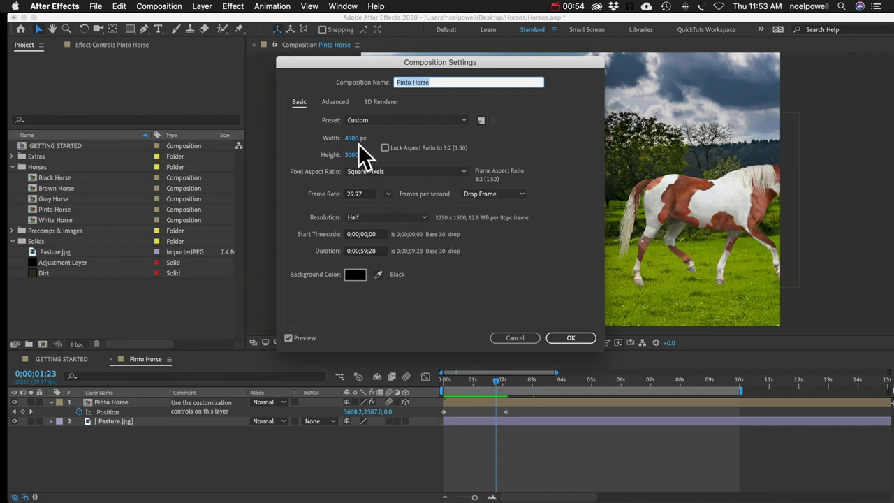
pyautogui.click(519, 334)
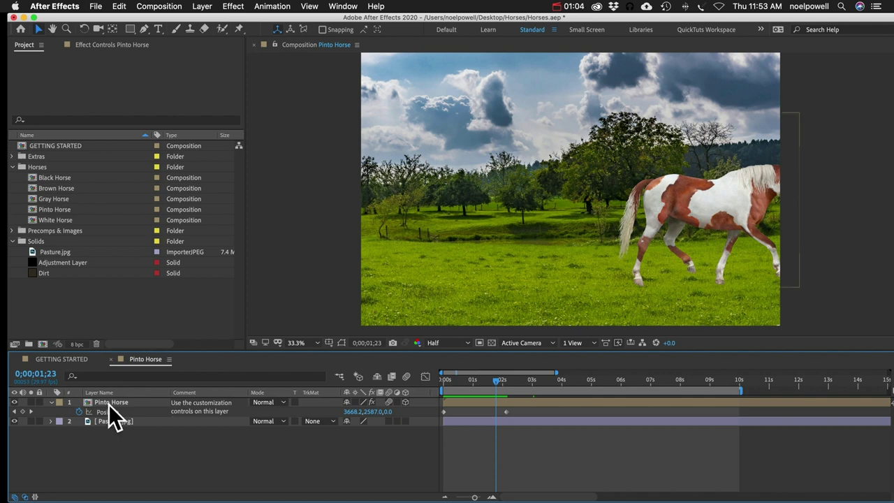
# - Open the Brown Horse composition from the Horses folder and select its Brown Horse layer
pyautogui.click(76, 362)
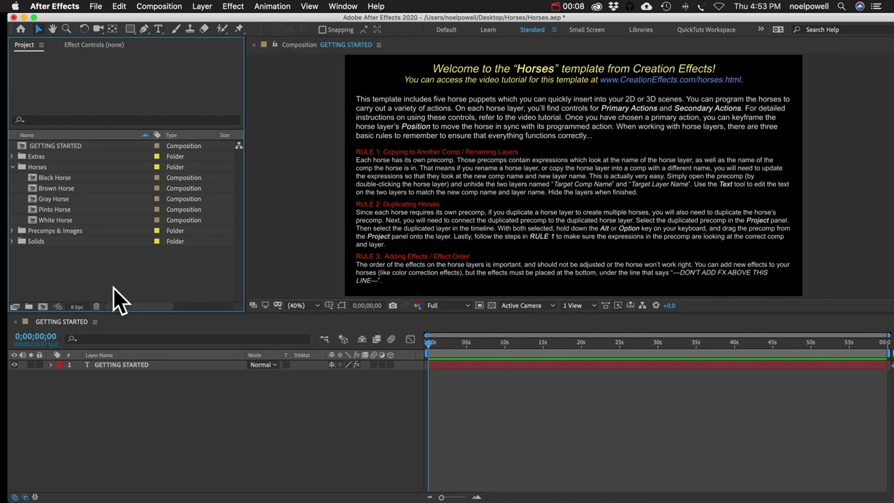
pyautogui.doubleClick(55, 188)
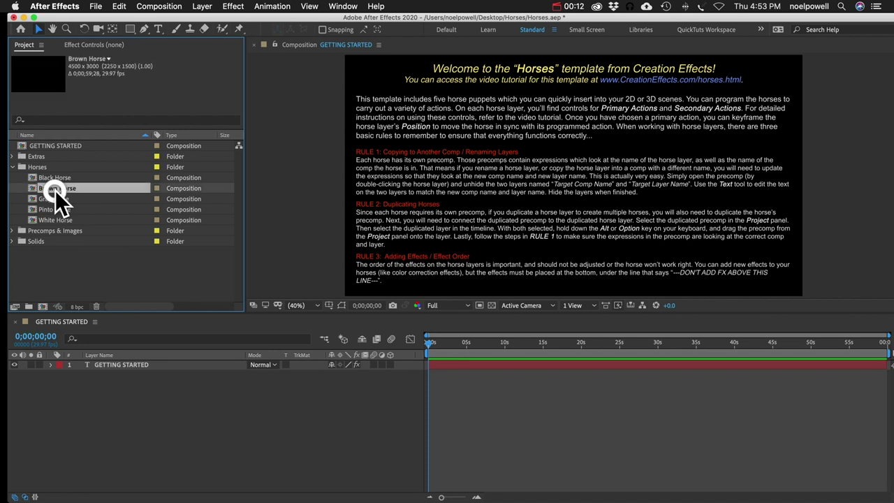
pyautogui.click(117, 365)
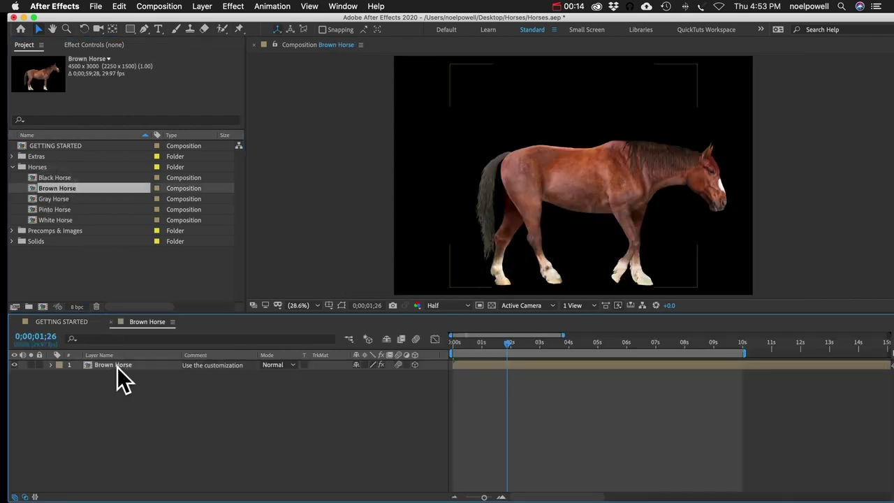
# - Reveal all effects on the Brown Horse layer in an enlarged timeline and show the pins of Puppet Effect (Main)
pyautogui.press('e')
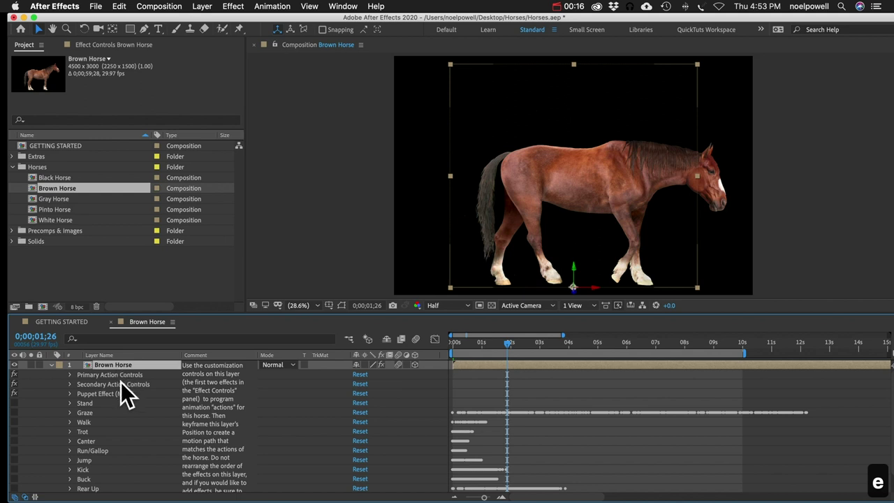
pyautogui.scroll(-2, 119, 439)
pyautogui.moveTo(146, 315); pyautogui.dragTo(151, 261)
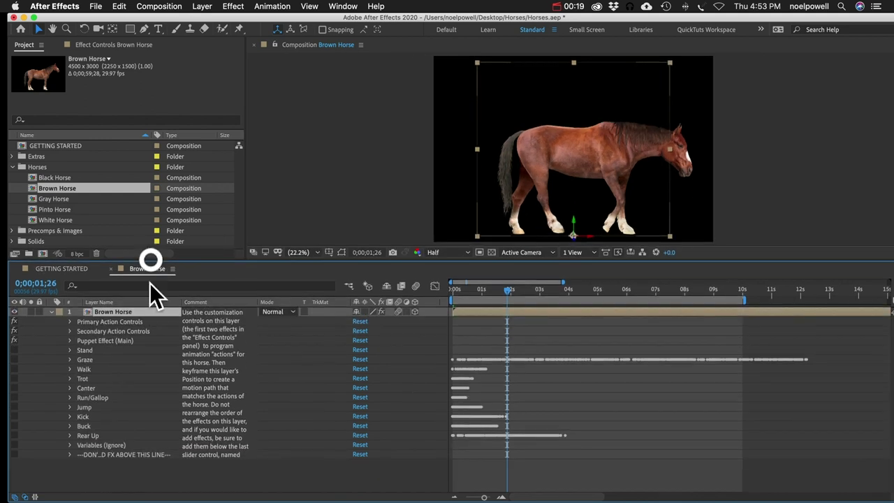
pyautogui.click(115, 330)
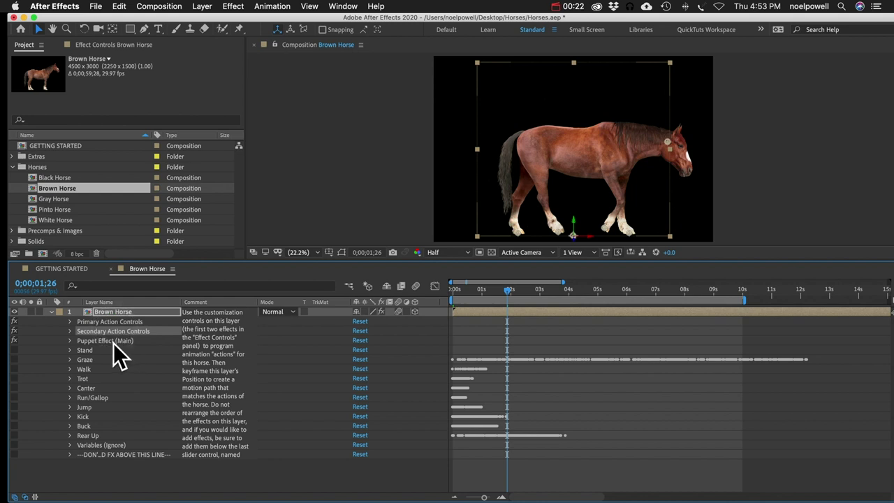
pyautogui.click(104, 341)
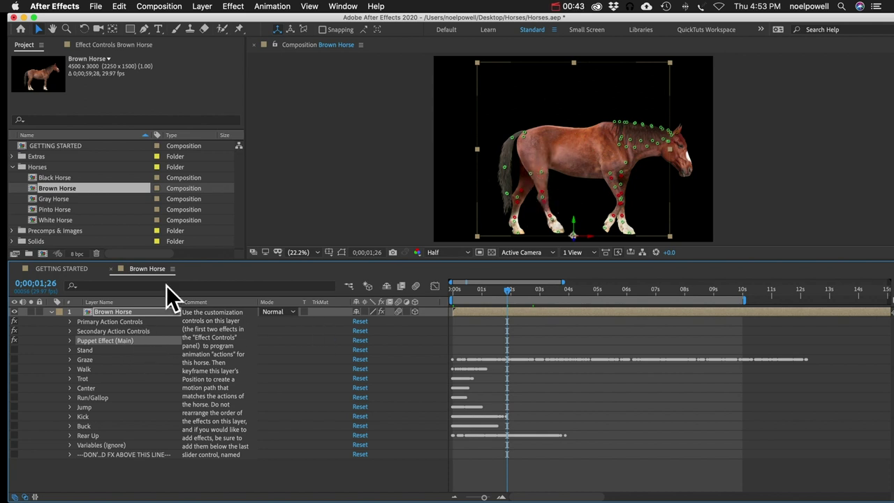
# - Create a new 4K composition named Comp 1, 4096 x 2160 px at 29.97 fps with a white background
pyautogui.click(168, 9)
pyautogui.click(168, 18)
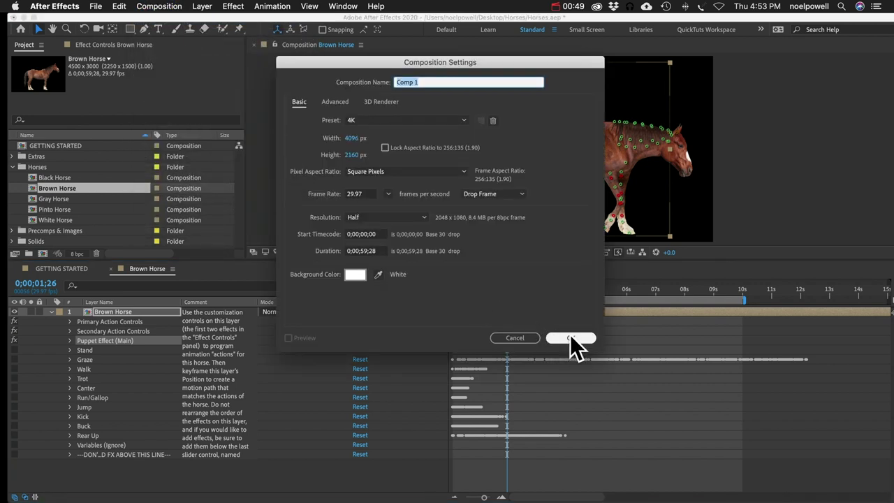
pyautogui.click(570, 336)
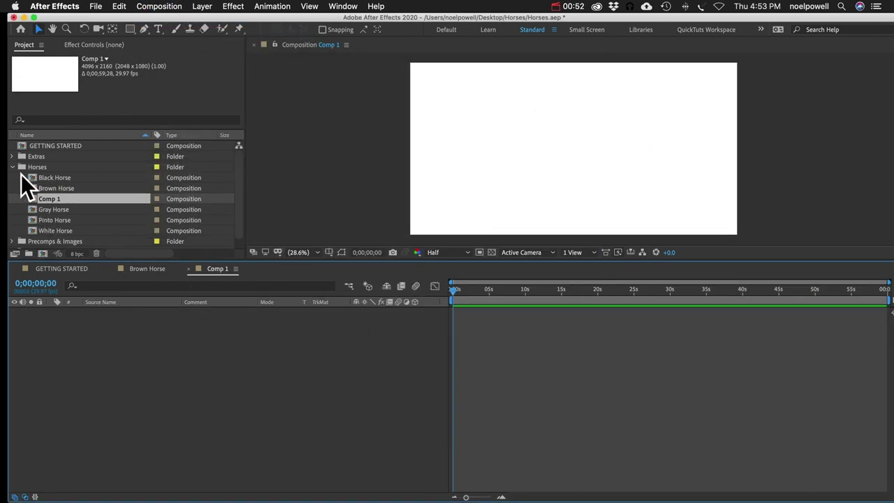
# - Add Brown-Horse-Body.png from the Brown Horse folder in Precomps & Images to the Comp 1 timeline
pyautogui.scroll(-1, 26, 198)
pyautogui.click(14, 231)
pyautogui.click(19, 209)
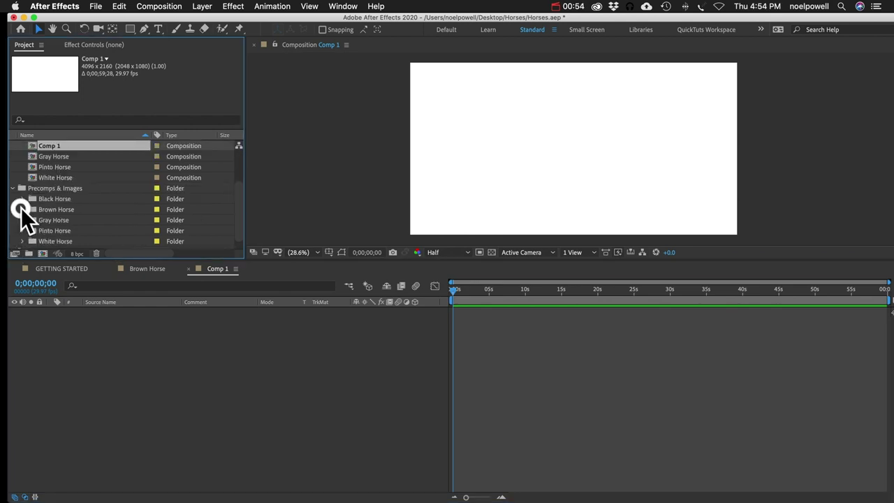
pyautogui.moveTo(78, 167); pyautogui.dragTo(144, 355)
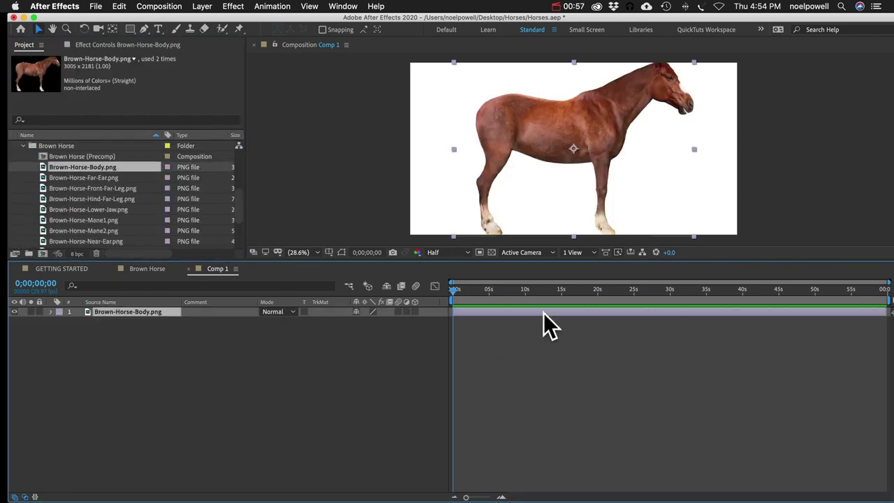
# - Place puppet pins on the horse's rump, hind hoof, front hoof, shoulder and head, and lower the head with its pin
pyautogui.click(238, 28)
pyautogui.click(494, 119)
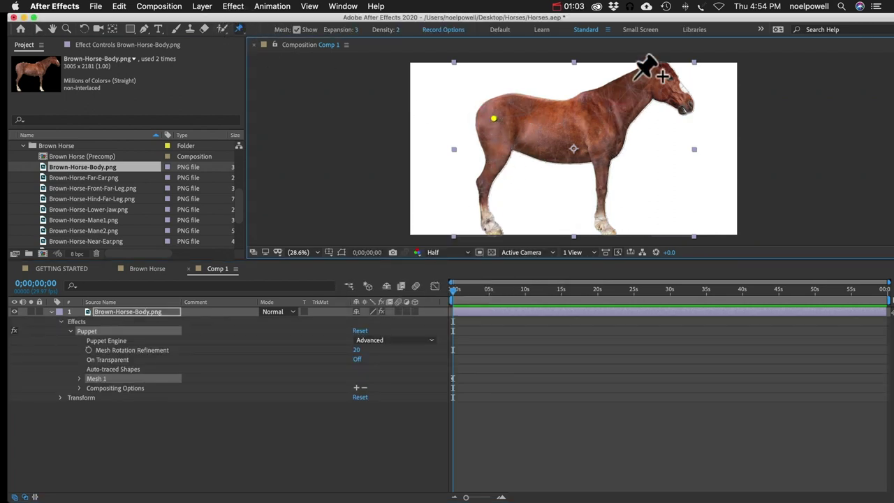
pyautogui.click(493, 224)
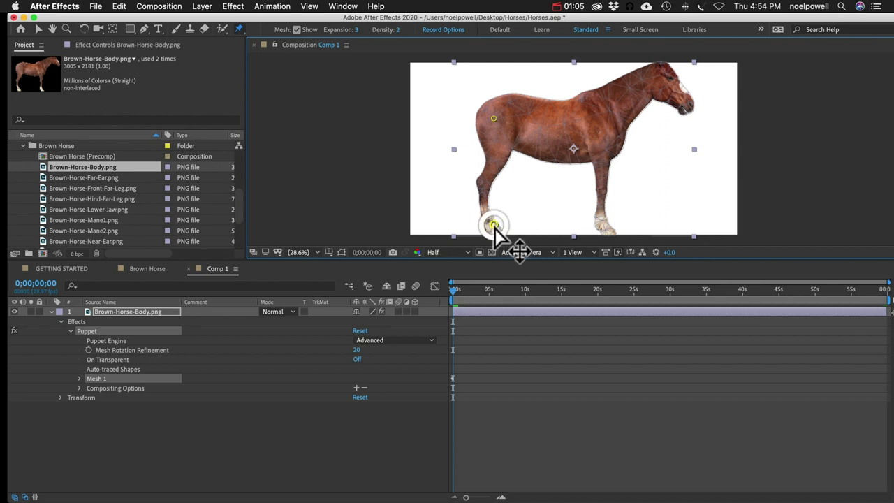
pyautogui.click(599, 114)
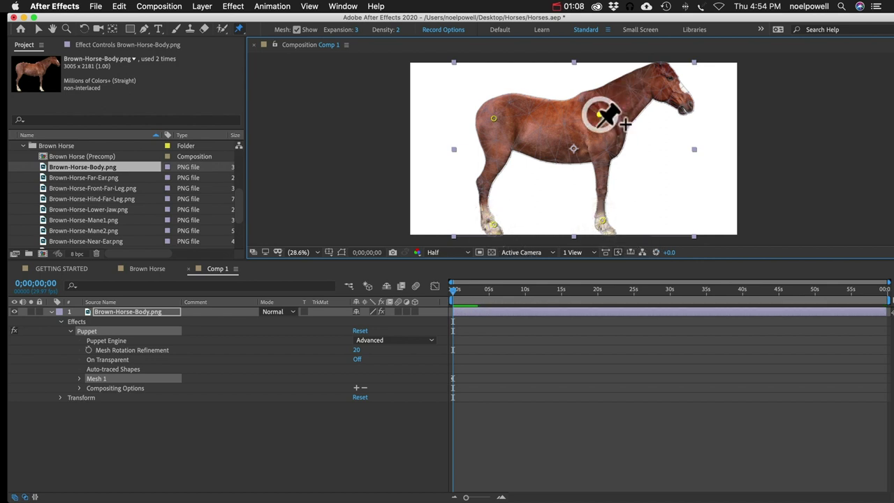
pyautogui.click(655, 81)
pyautogui.moveTo(655, 81); pyautogui.dragTo(665, 102)
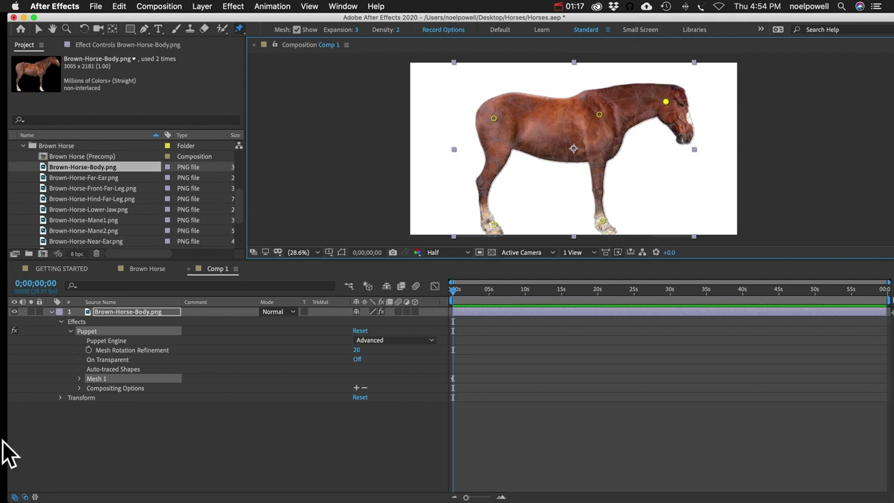
# - Expand Mesh 1, its Deform group and Puppet Pin 5 to show the pin's Position property
pyautogui.click(81, 378)
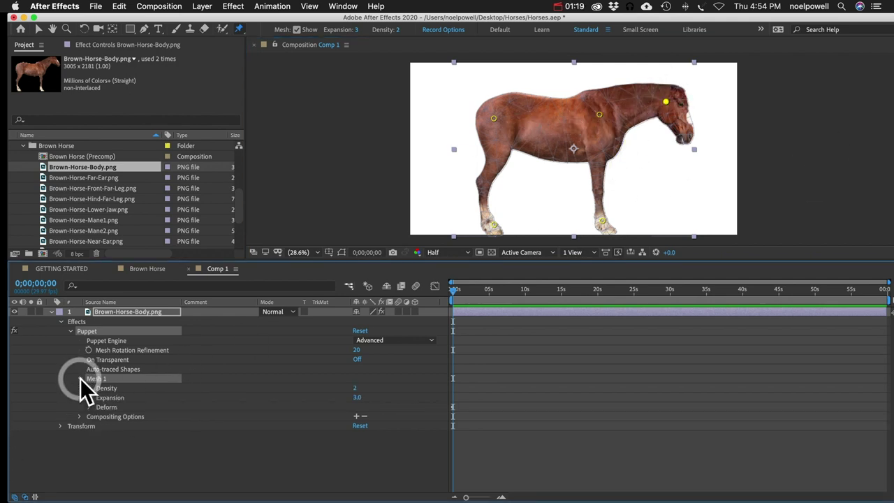
pyautogui.click(90, 407)
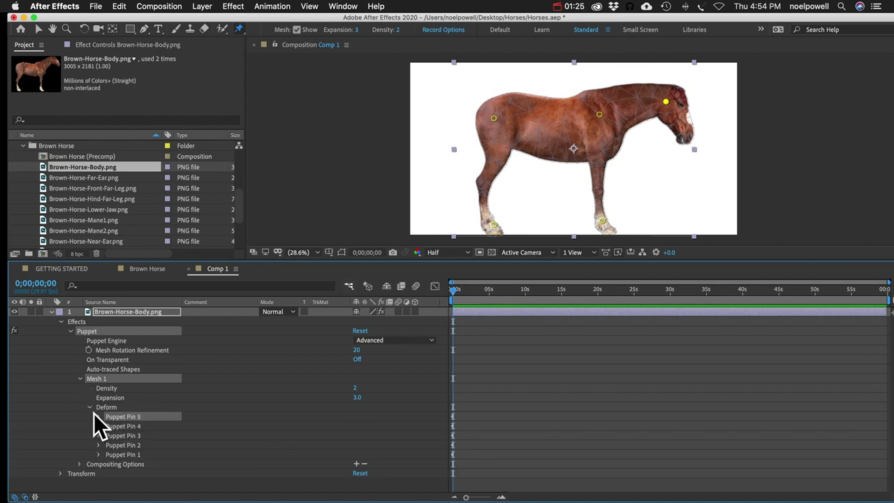
pyautogui.click(98, 416)
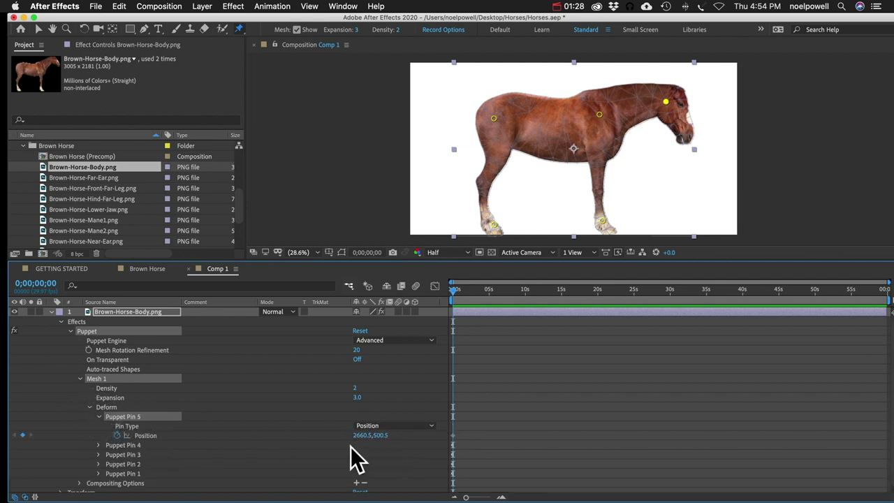
# - Change Puppet Pin 5's pin type to Advanced to add scale and rotation control
pyautogui.click(369, 426)
pyautogui.click(382, 469)
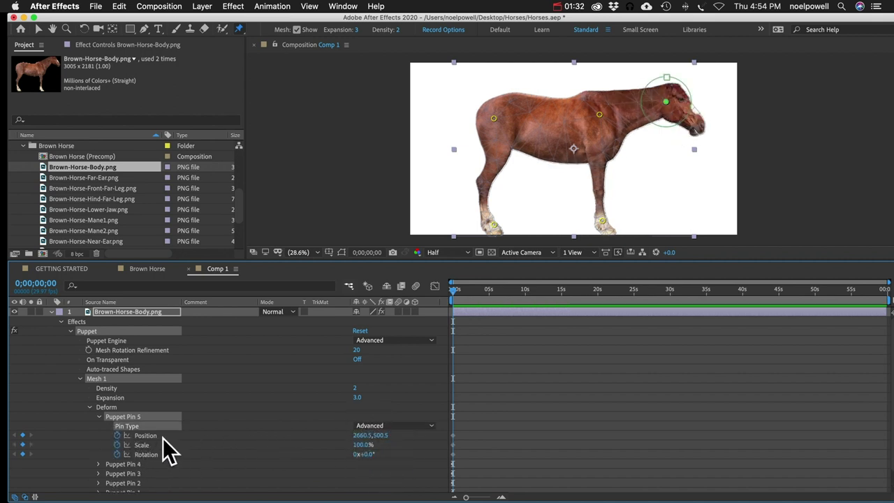
pyautogui.moveTo(361, 450); pyautogui.dragTo(393, 470)
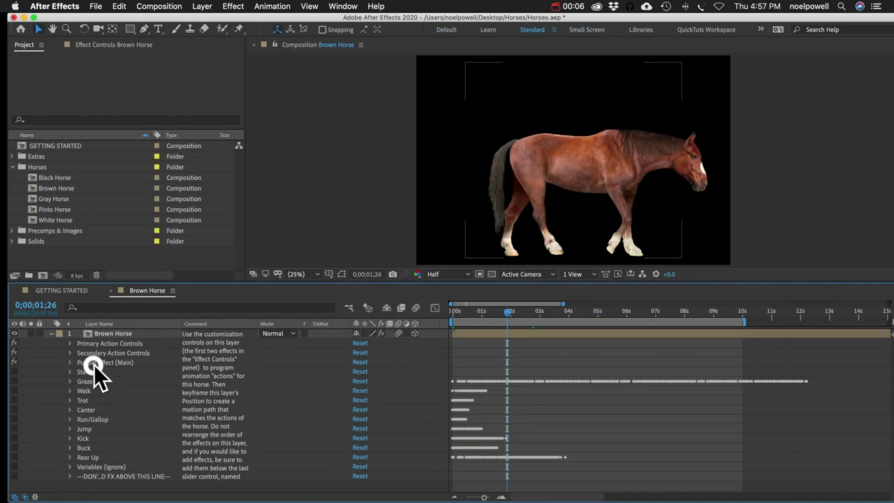
# - Examine the puppet pins of the Puppet Effect (Main), Rear Up, Walk and Graze effects on the Brown Horse layer
pyautogui.click(94, 363)
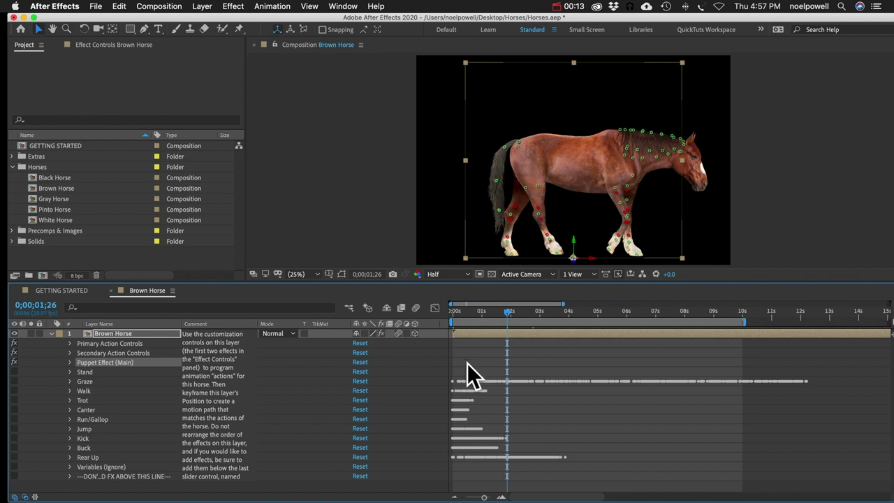
pyautogui.click(87, 457)
pyautogui.click(86, 390)
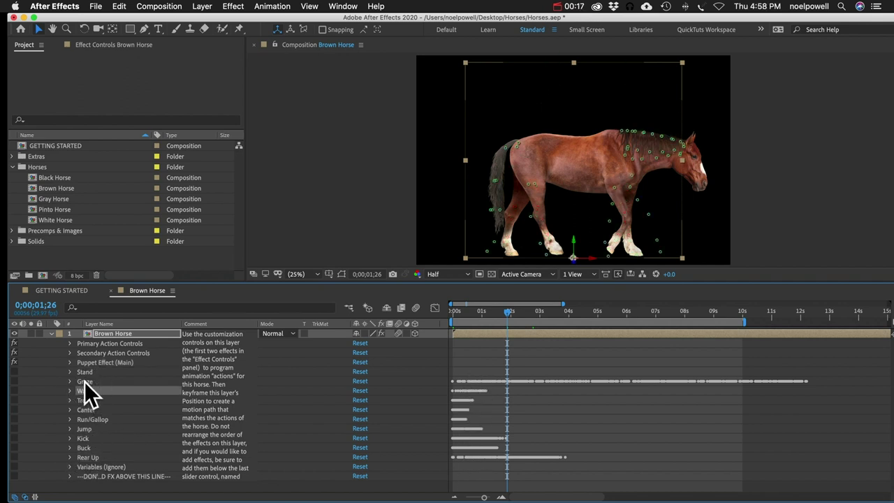
# - Disable Puppet Effect (Main), enable the Run/Gallop puppet effect instead, and preview the animation from the start
pyautogui.click(14, 362)
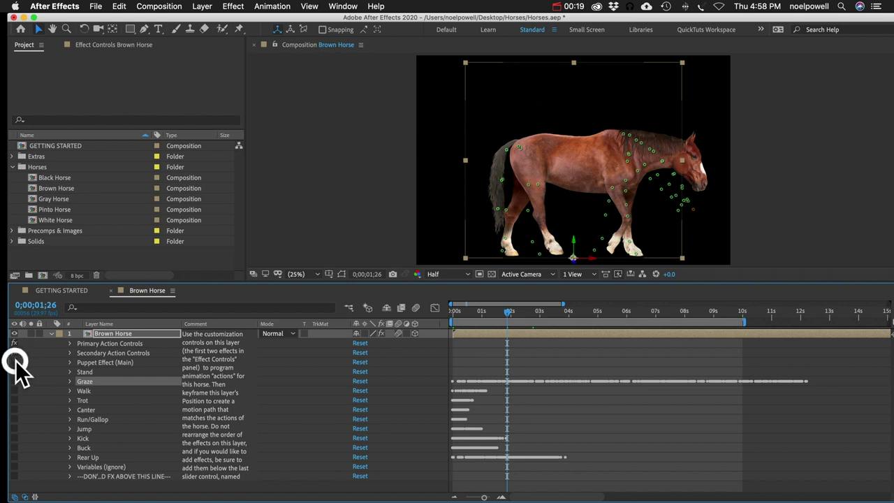
pyautogui.click(14, 419)
pyautogui.click(96, 421)
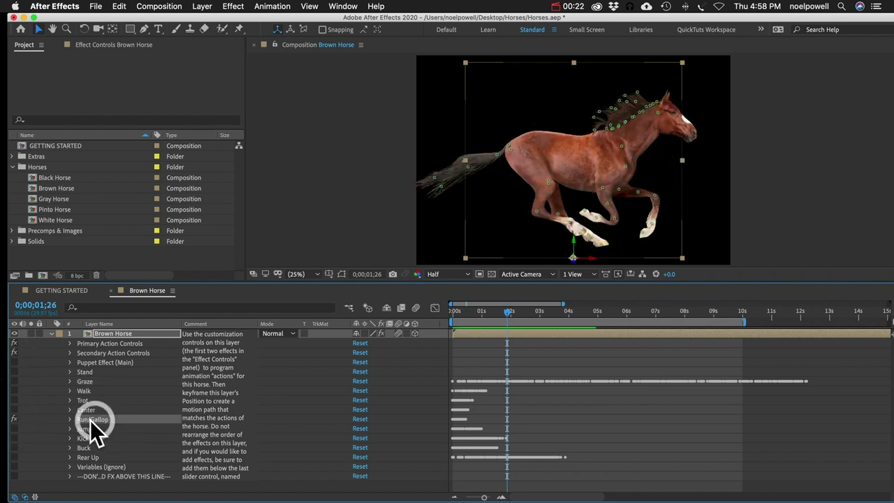
pyautogui.press('Home')
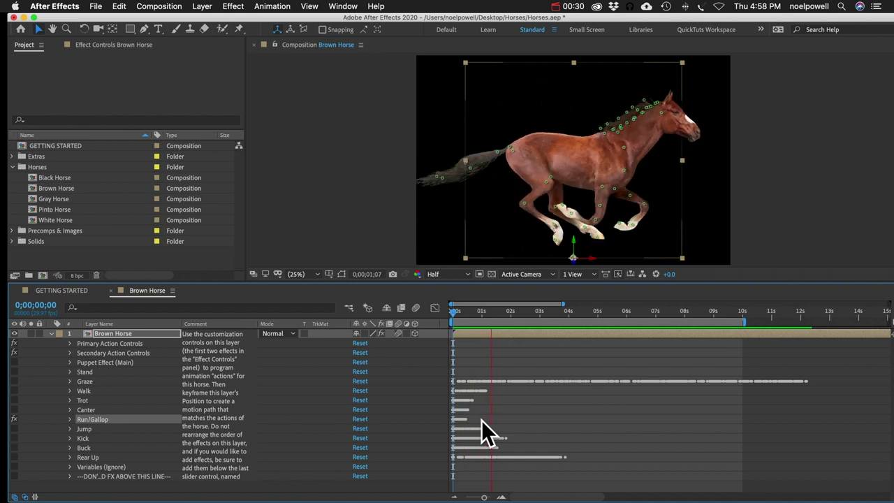
pyautogui.press('space')
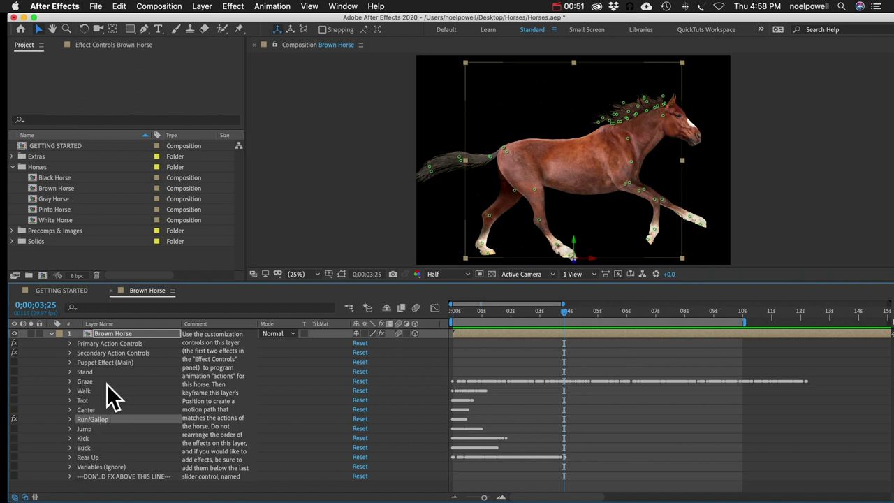
# - Look at the Puppet Effect (Main) pins and the Brown Horse layer's Primary and Secondary Action Controls
pyautogui.click(95, 362)
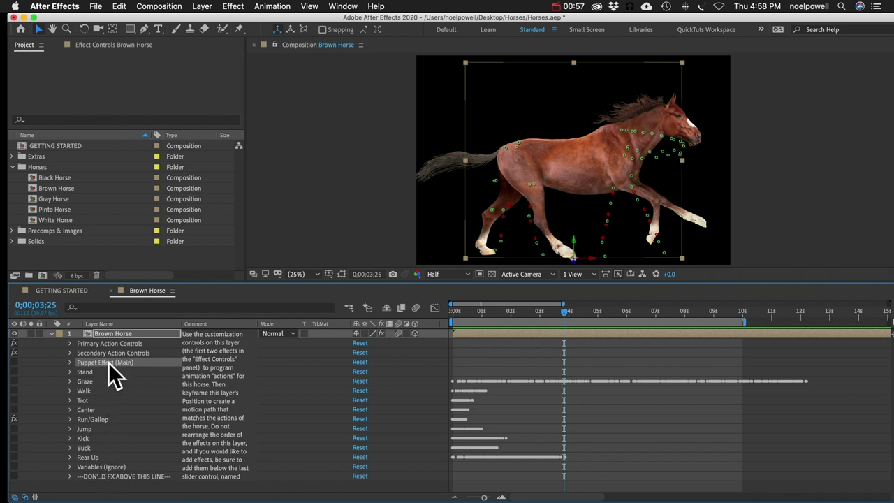
pyautogui.click(108, 43)
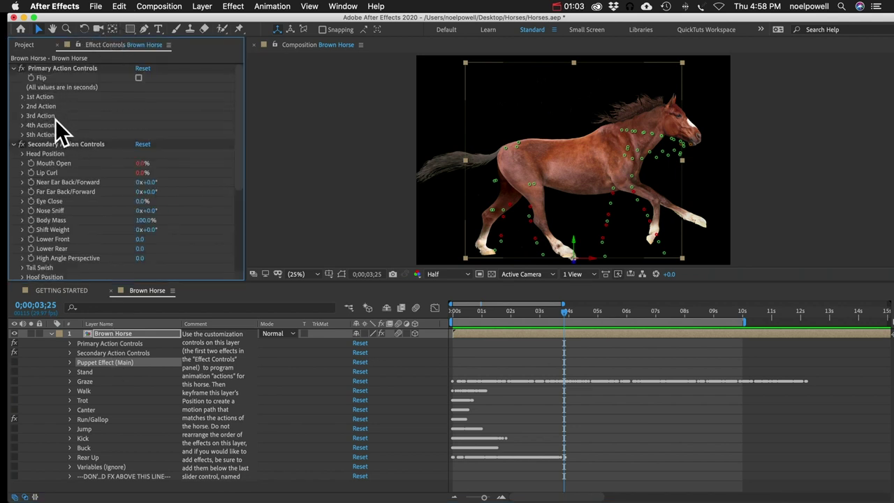
pyautogui.click(91, 419)
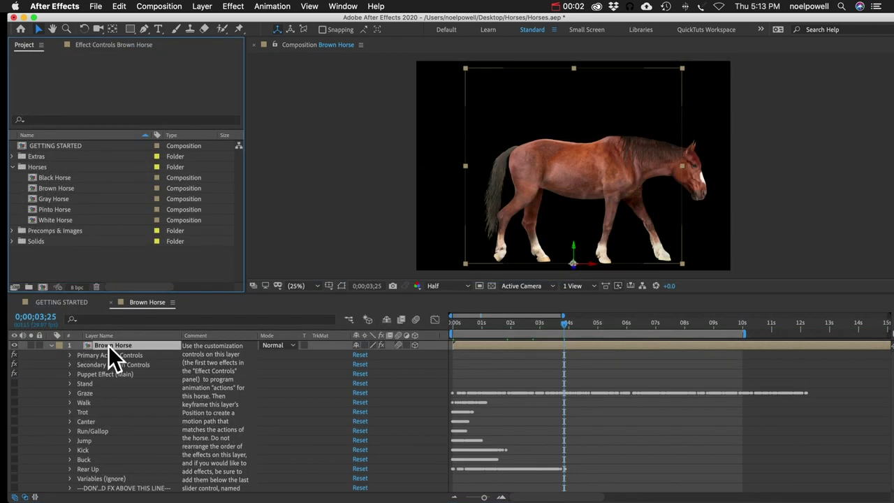
# - Open the Brown Horse layer's precomp and locate its source in the Brown Horse folder of Precomps & Images
pyautogui.doubleClick(108, 345)
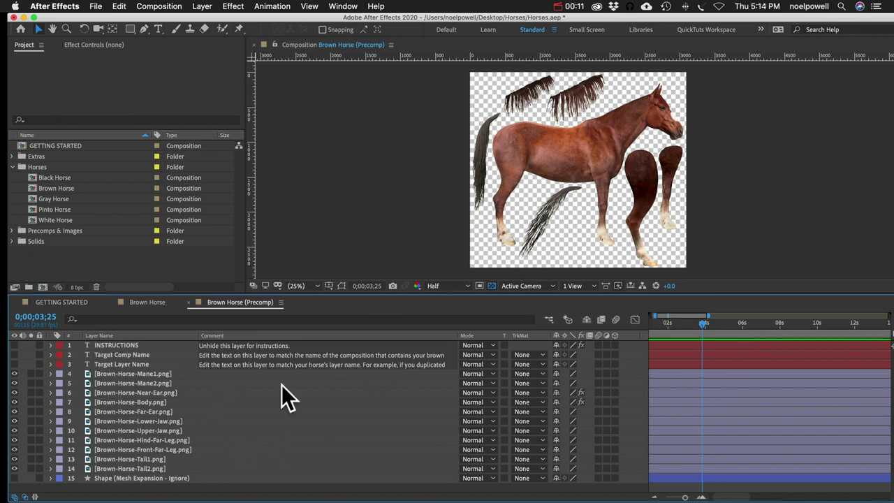
pyautogui.click(39, 231)
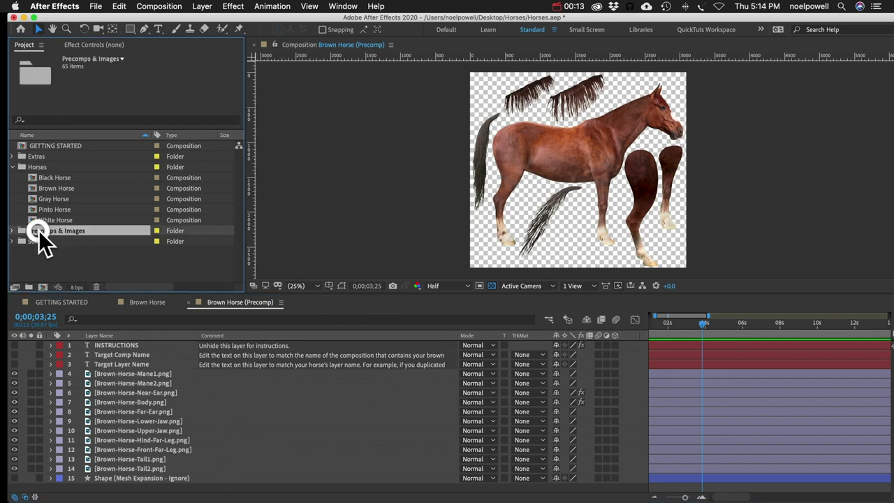
pyautogui.click(11, 231)
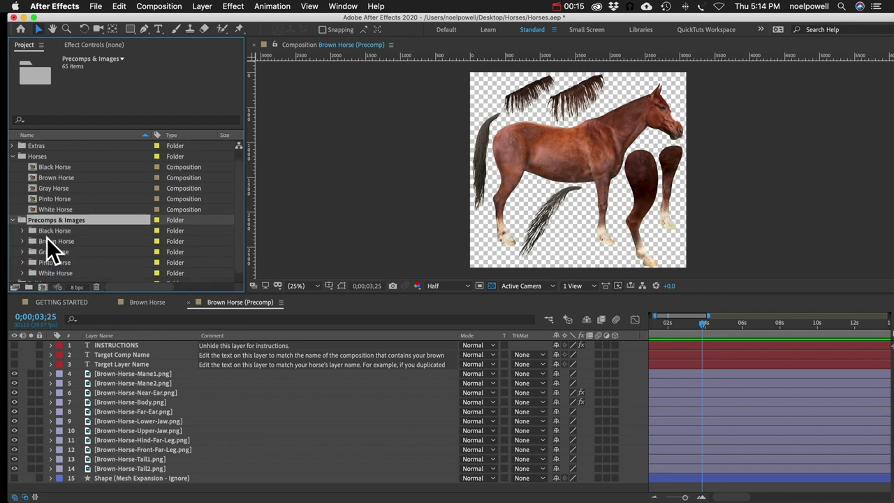
pyautogui.click(23, 241)
pyautogui.click(74, 157)
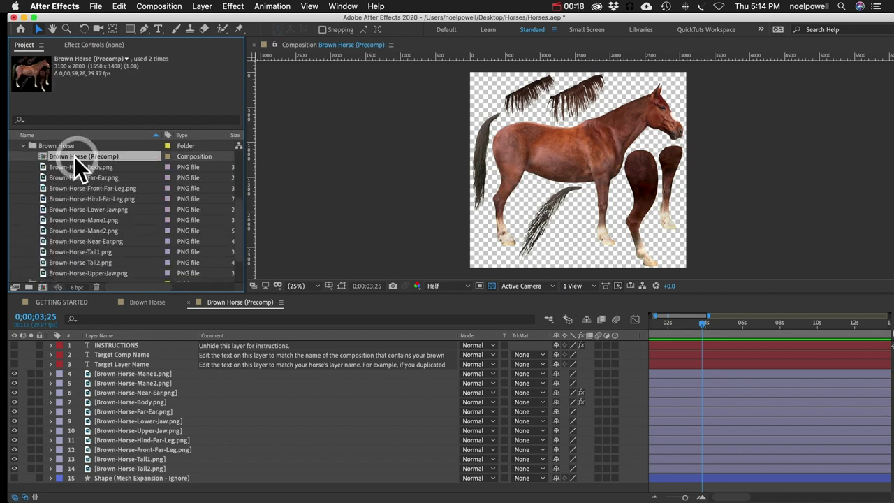
pyautogui.click(21, 146)
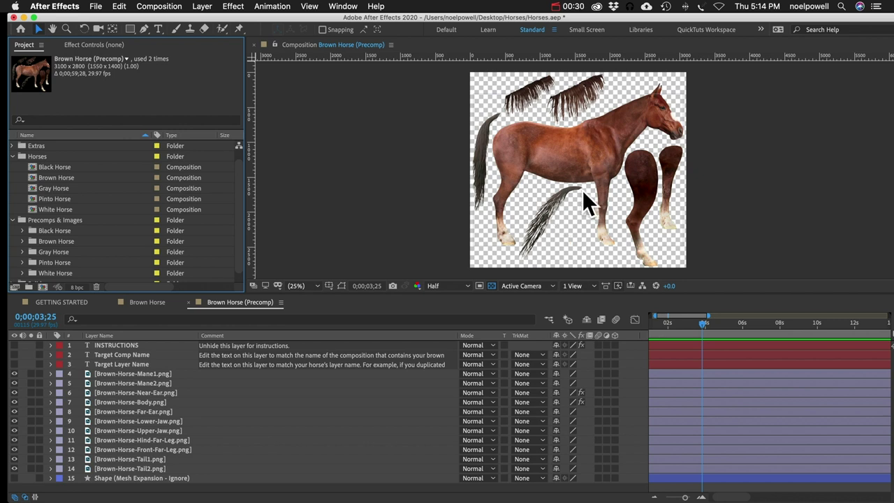
# - Select all Brown-Horse PNG layers in the precomp and make the Target Layer Name and Target Comp Name layers visible
pyautogui.click(119, 374)
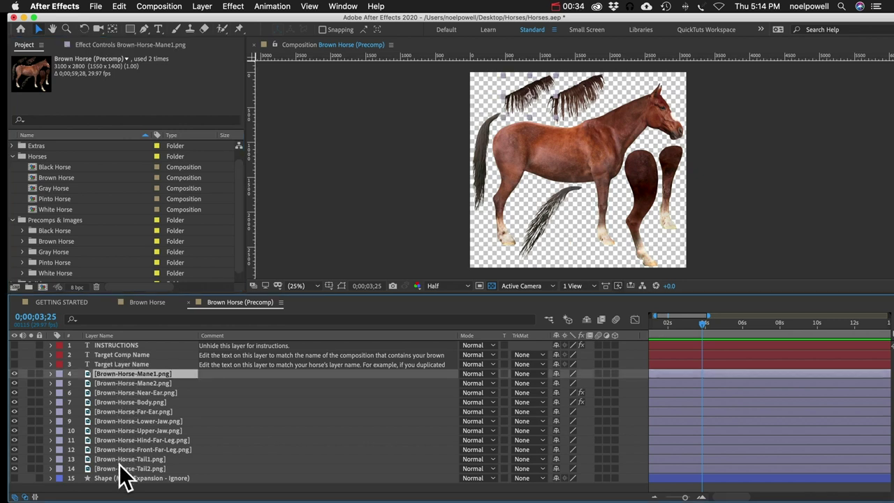
pyautogui.keyDown('shift'); pyautogui.click(120, 469); pyautogui.keyUp('shift')
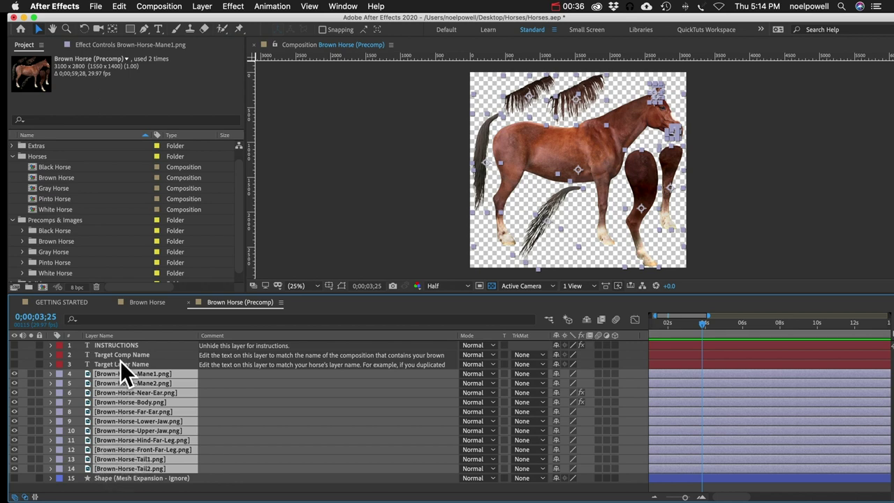
pyautogui.click(14, 364)
pyautogui.click(14, 355)
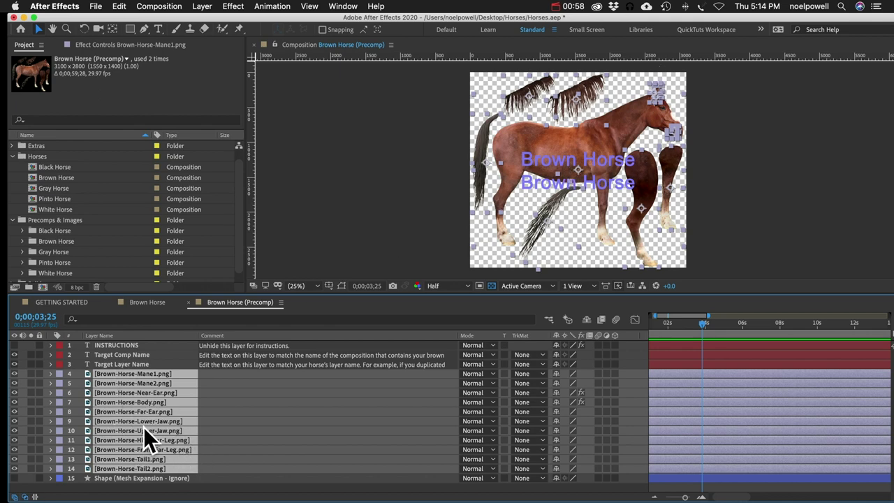
# - Compare the Brown Horse composition with its precomp, collapsing the Brown Horse layer's listed effects
pyautogui.click(146, 301)
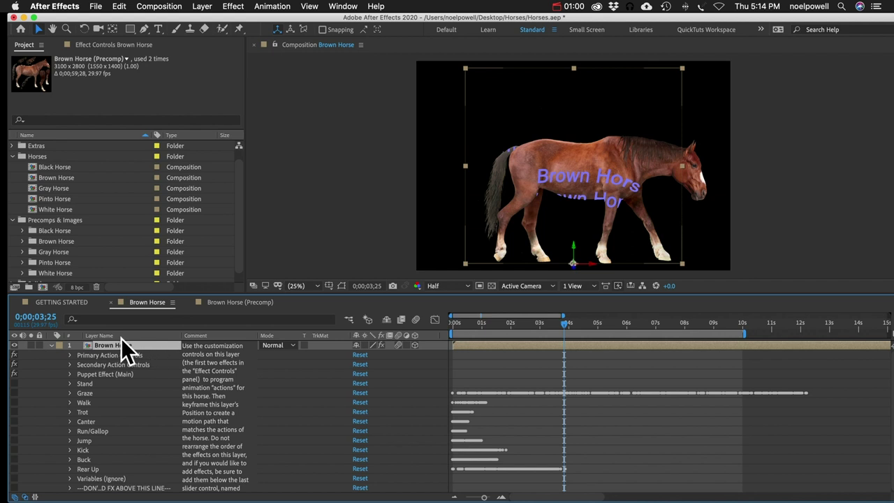
pyautogui.press('e')
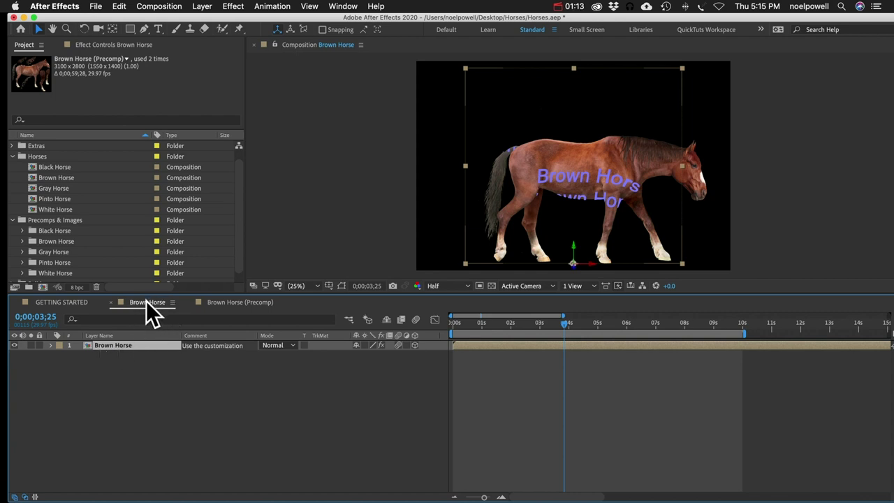
pyautogui.click(213, 305)
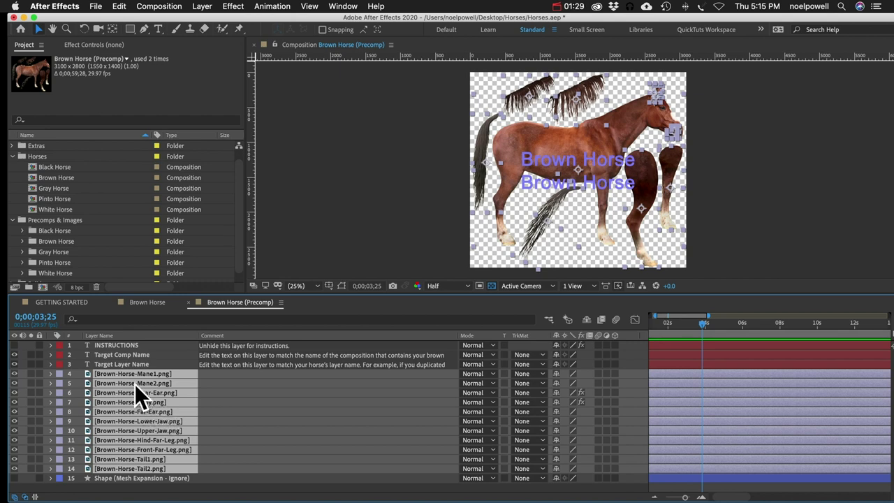
pyautogui.click(227, 302)
pyautogui.click(147, 303)
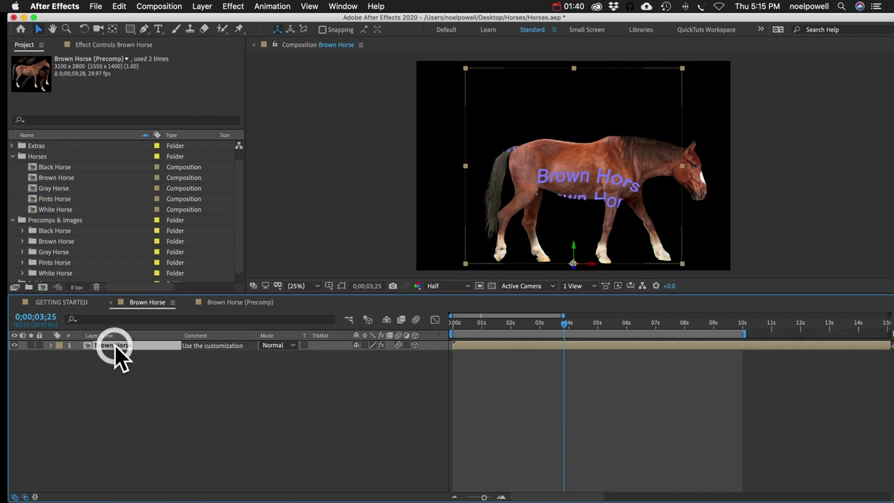
# - Set the Brown Horse layer's Mouth Open to 99%, Eye Close to 100% and Far Ear Back/Forward to 58°
pyautogui.click(95, 43)
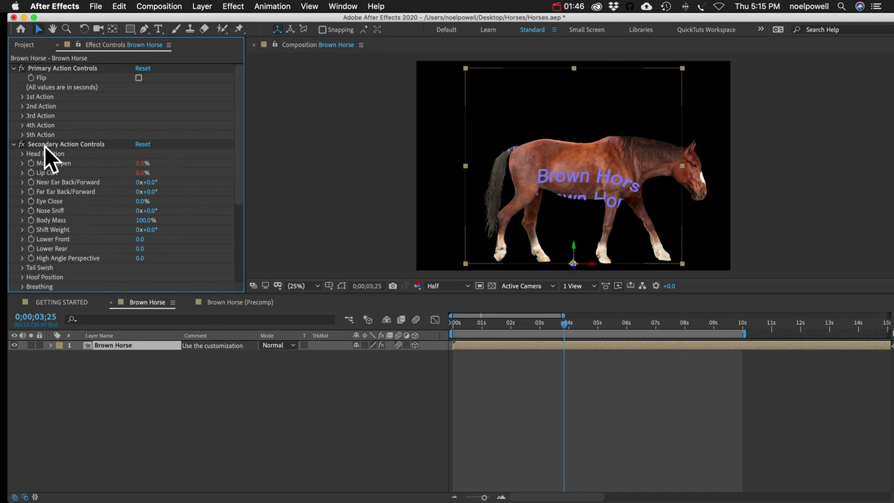
pyautogui.moveTo(142, 162); pyautogui.dragTo(306, 154)
pyautogui.moveTo(142, 200); pyautogui.dragTo(289, 199)
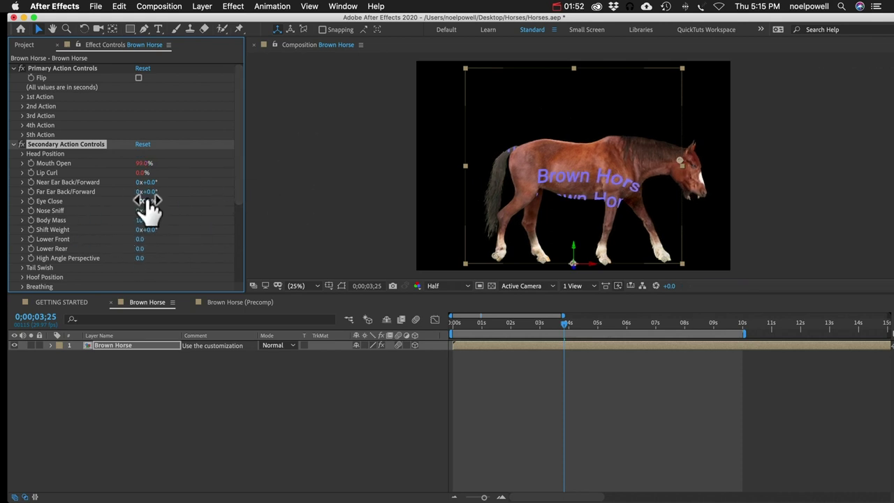
pyautogui.moveTo(148, 191); pyautogui.dragTo(184, 191)
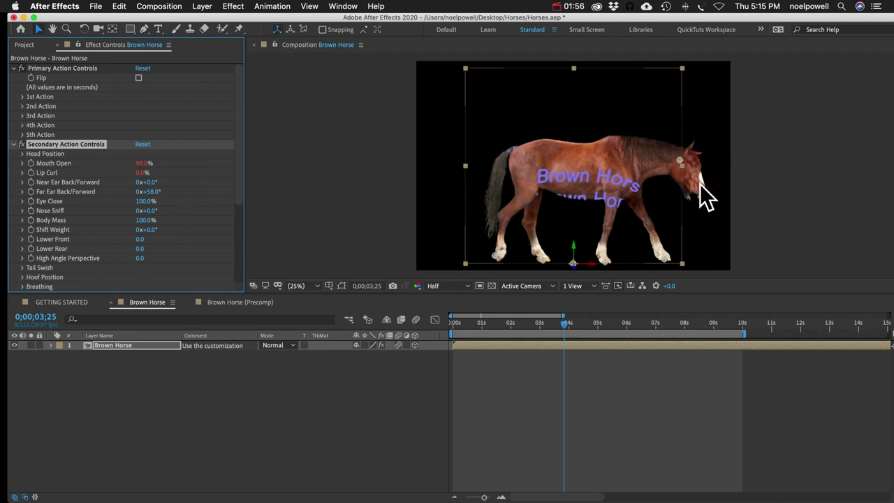
pyautogui.click(151, 393)
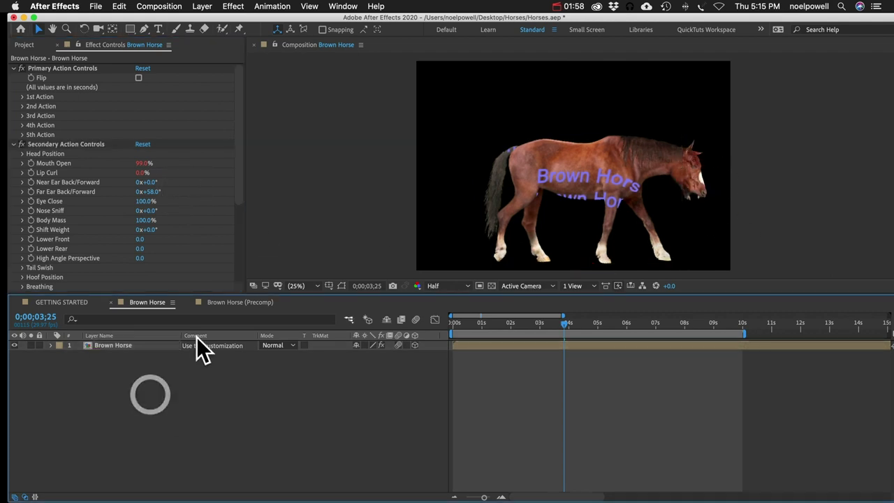
# - Check the changed mouth, eye and ear in Brown Horse (Precomp) against the Brown Horse composition and its layer name
pyautogui.click(220, 304)
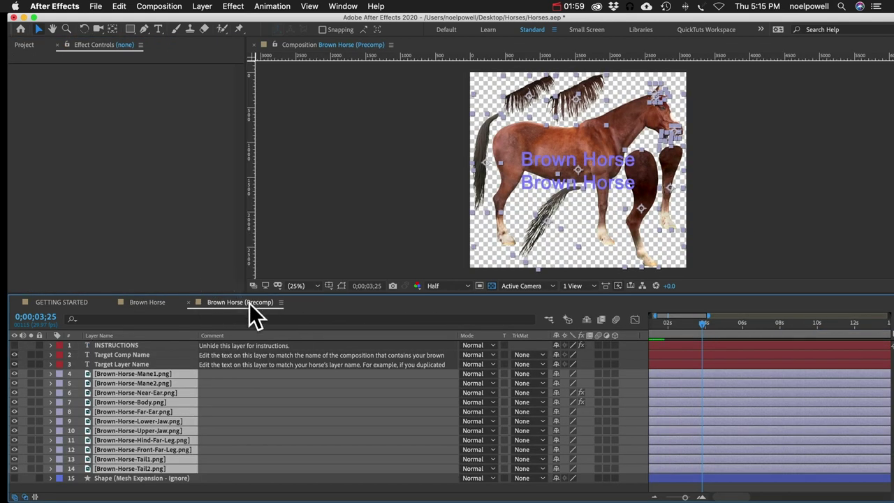
pyautogui.click(745, 105)
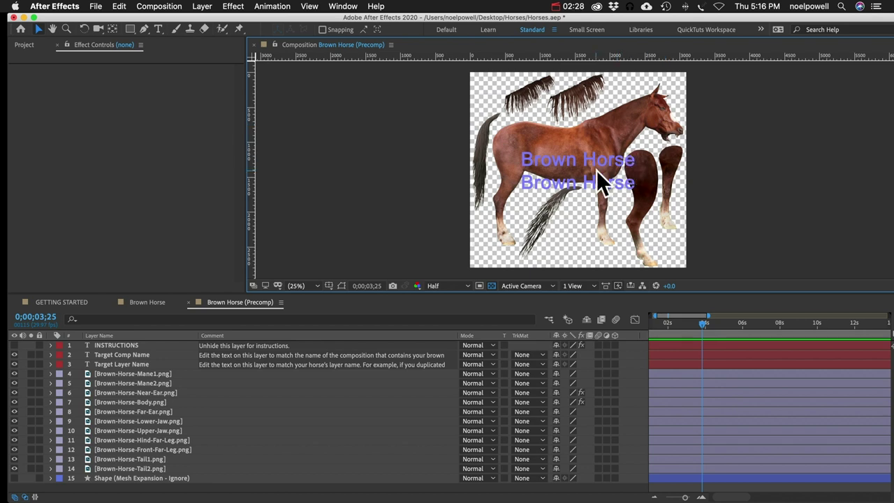
pyautogui.click(147, 303)
pyautogui.click(118, 346)
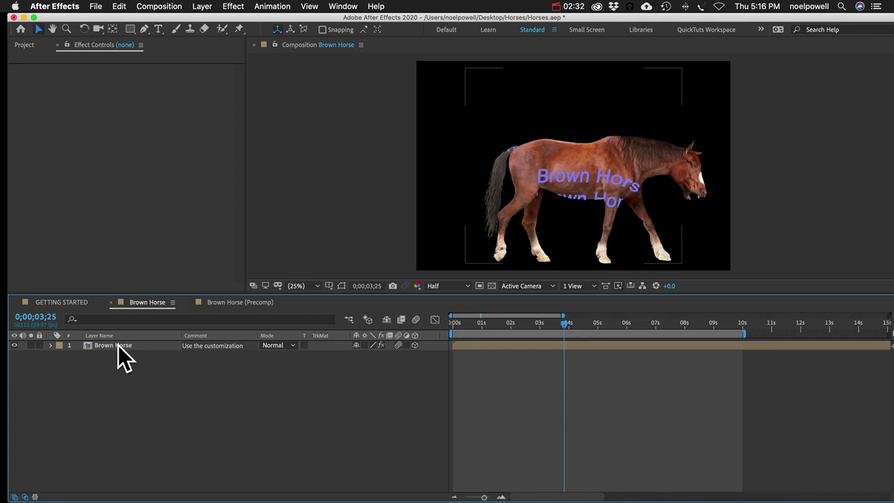
pyautogui.click(229, 302)
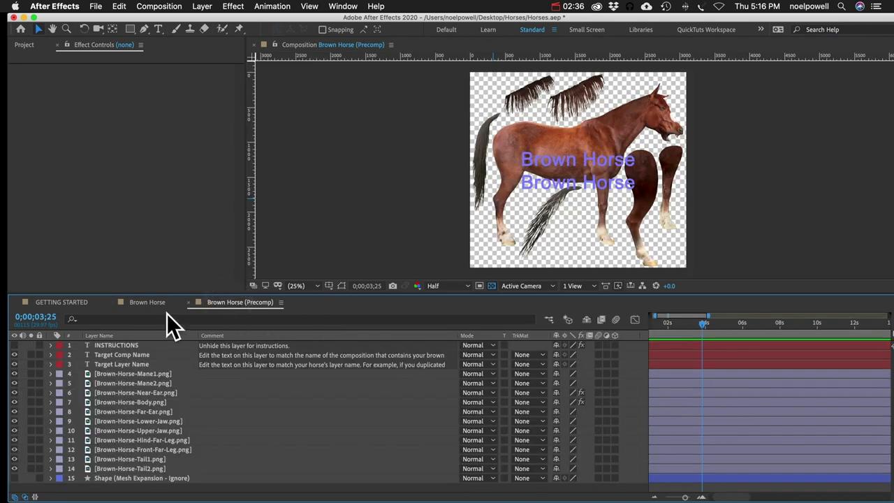
pyautogui.click(115, 372)
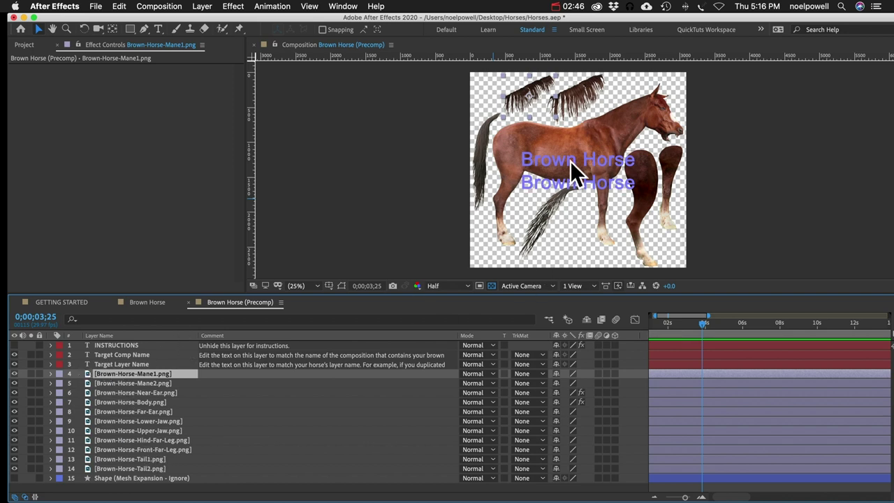
# - Open the Target Comp Name layer's text with the Type tool, then leave text editing with that layer selected
pyautogui.click(122, 355)
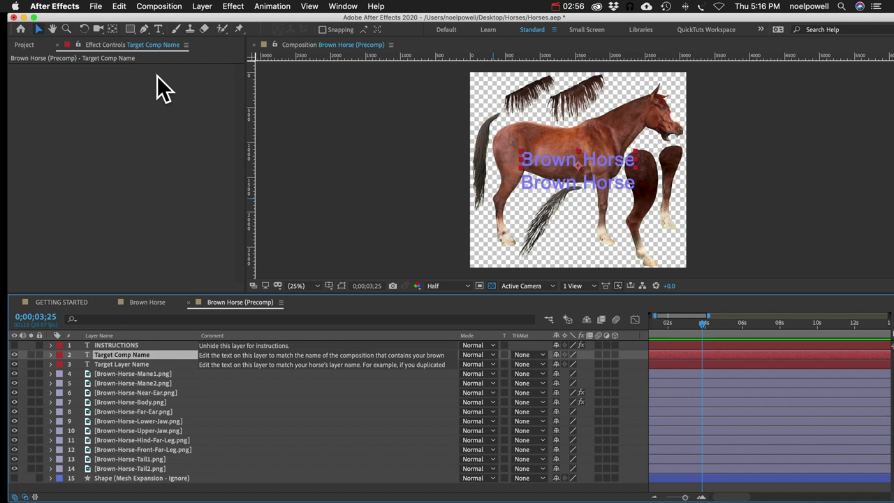
pyautogui.click(158, 29)
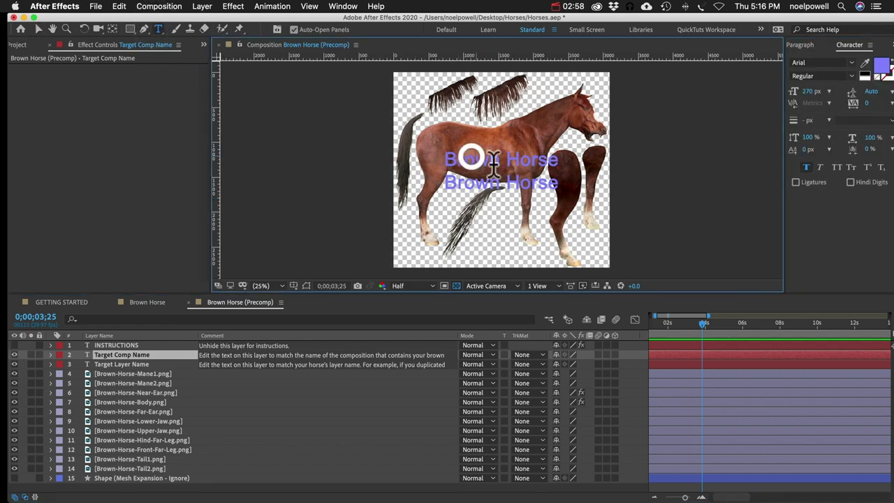
pyautogui.click(106, 352)
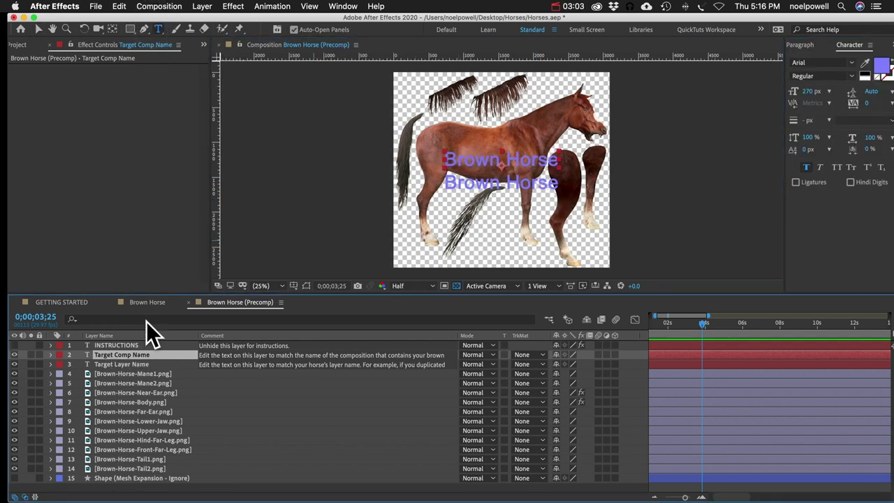
# - Rename the Brown Horse layer in the Brown Horse composition as Horse1
pyautogui.click(150, 301)
pyautogui.click(111, 348)
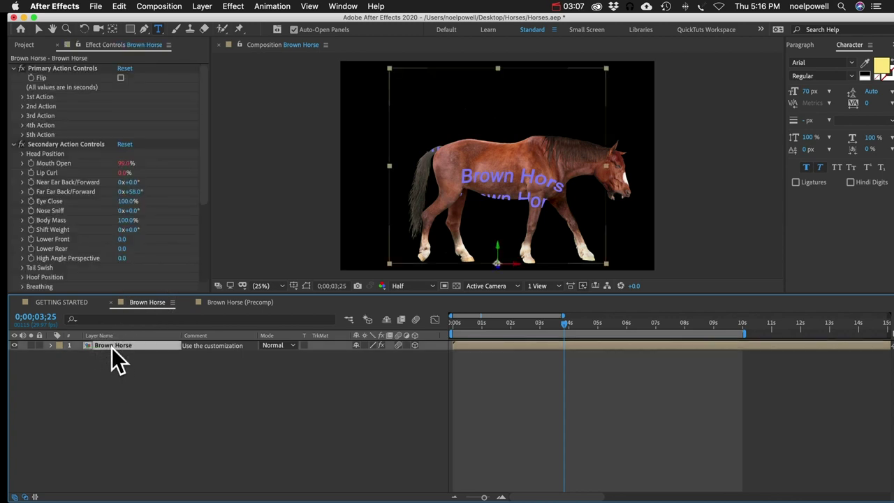
pyautogui.press('Return')
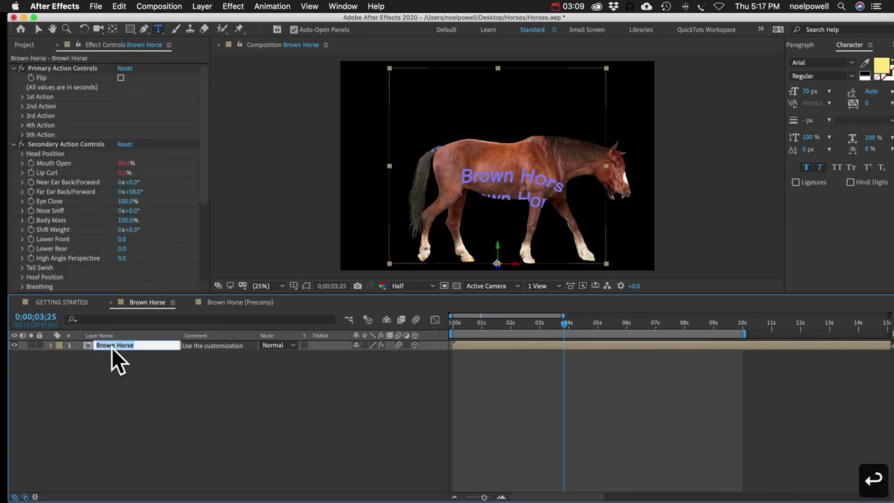
pyautogui.write('Horse')
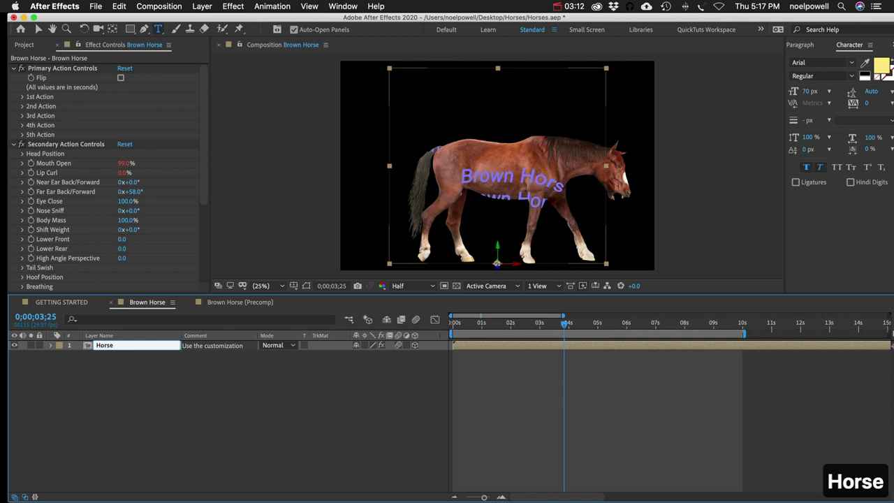
pyautogui.write('1')
pyautogui.press('Return')
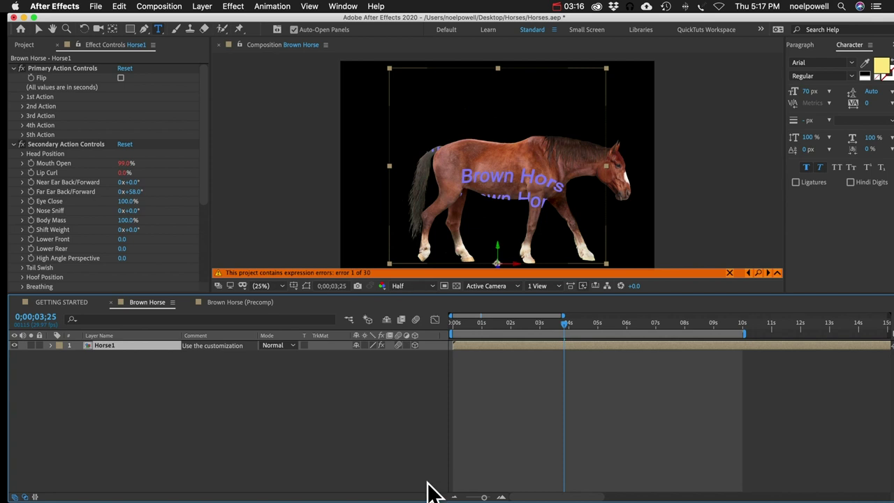
pyautogui.click(100, 398)
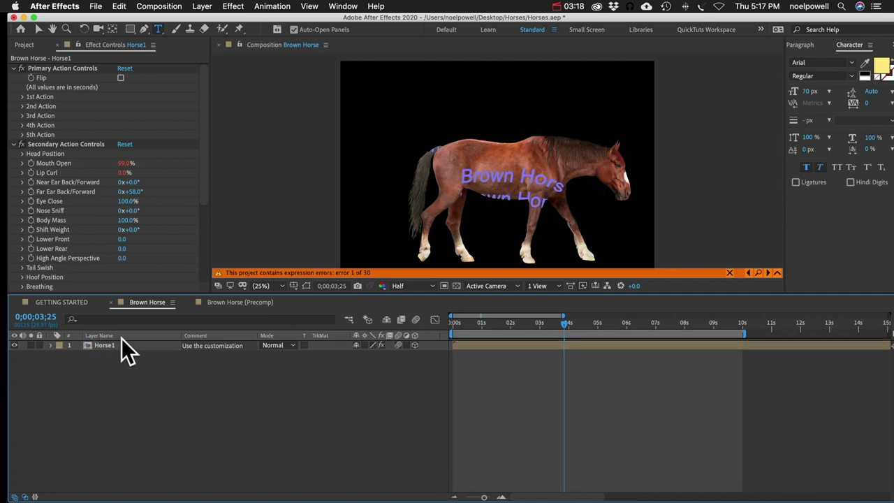
pyautogui.click(76, 346)
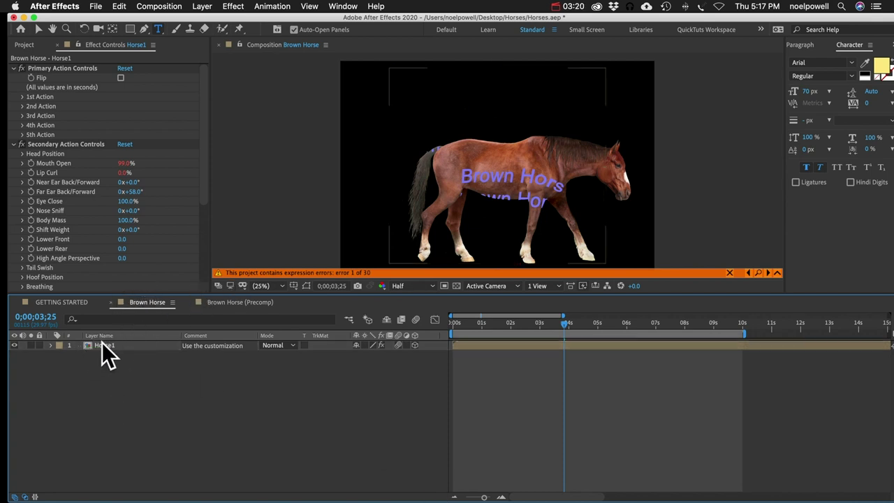
# - Copy the Horse1 layer into a new composition with the proposed settings, and display layer names instead of source names
pyautogui.click(106, 345)
pyautogui.press('super+c')
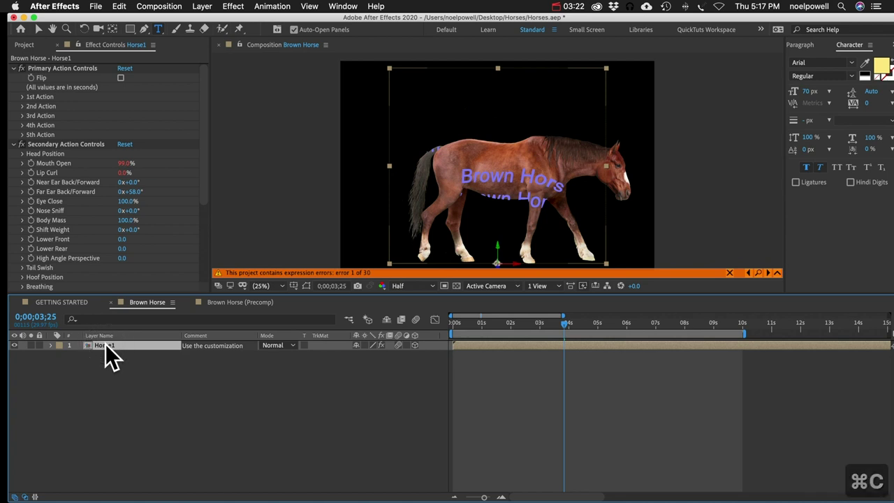
pyautogui.click(159, 6)
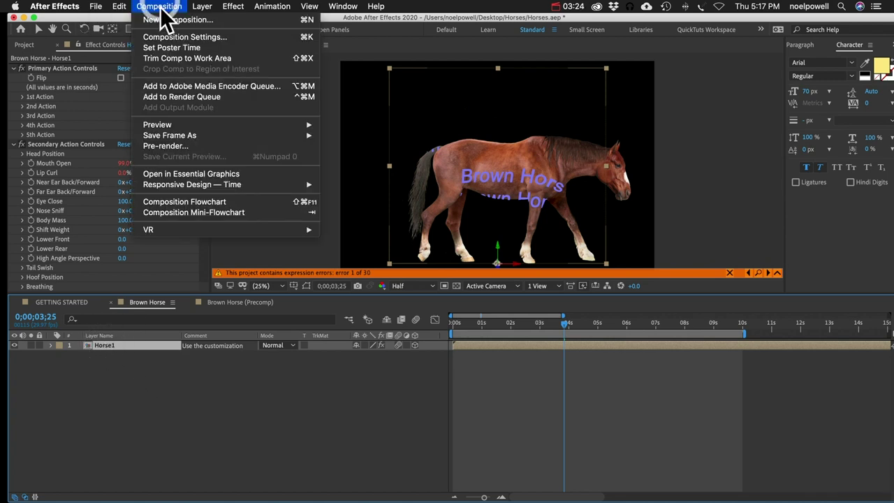
pyautogui.click(164, 18)
pyautogui.press('Return')
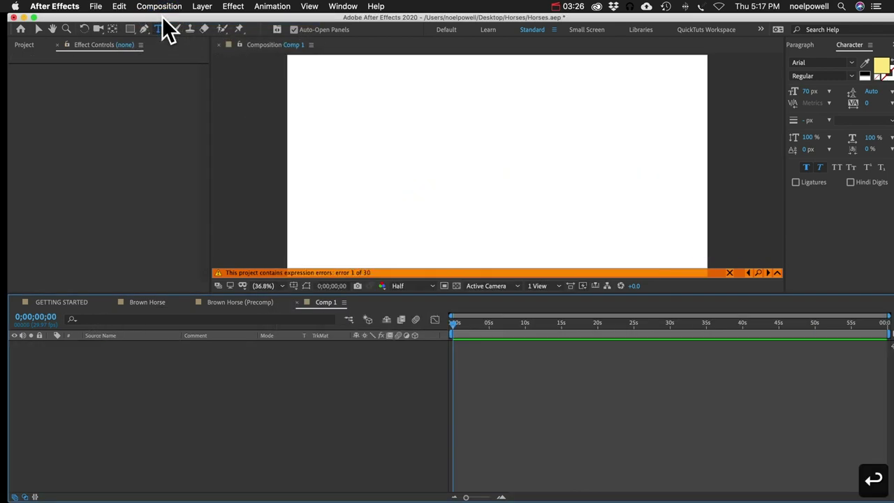
pyautogui.press('super+v')
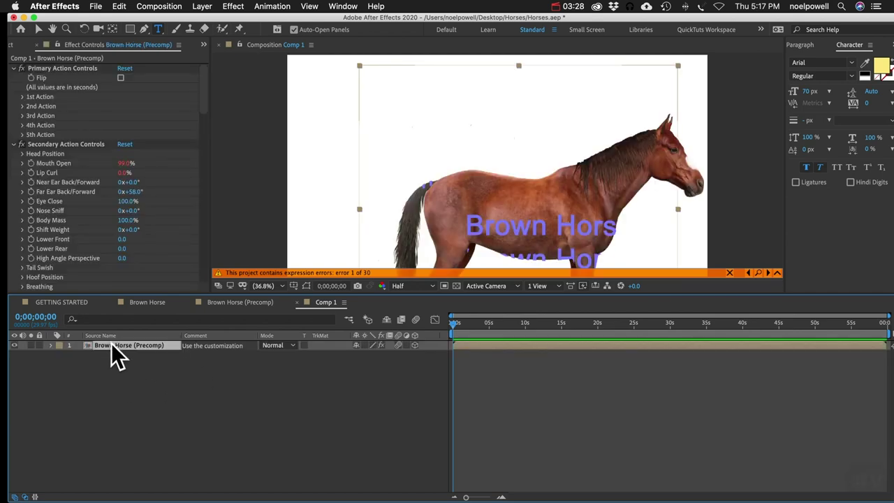
pyautogui.click(109, 336)
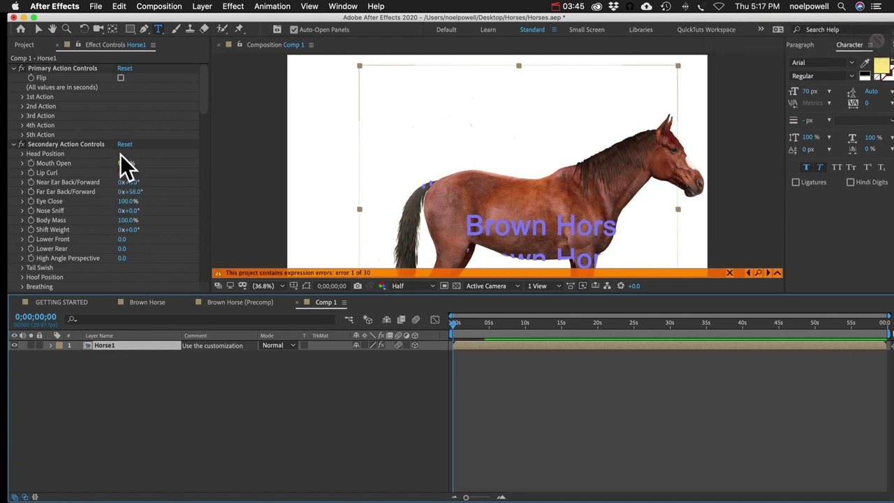
# - Set Mouth Open to 2% on the Horse1 layer in Comp 1 to test the facial control
pyautogui.moveTo(126, 166); pyautogui.dragTo(67, 165)
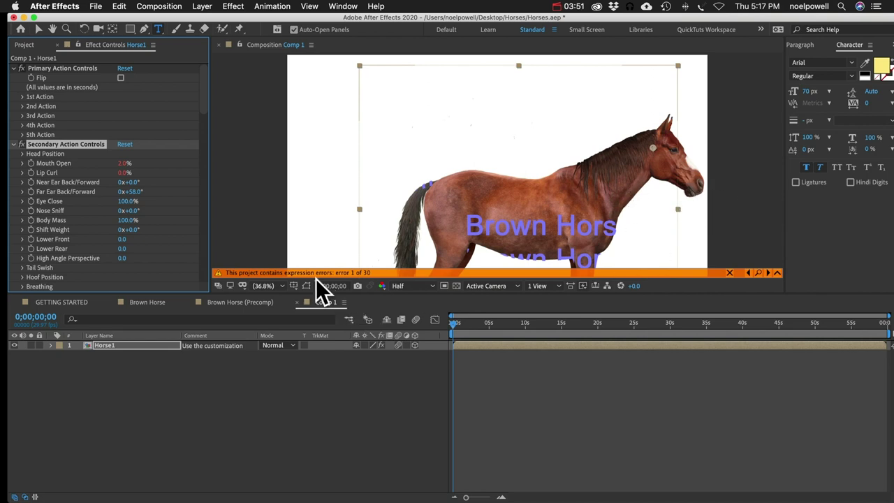
pyautogui.press('v')
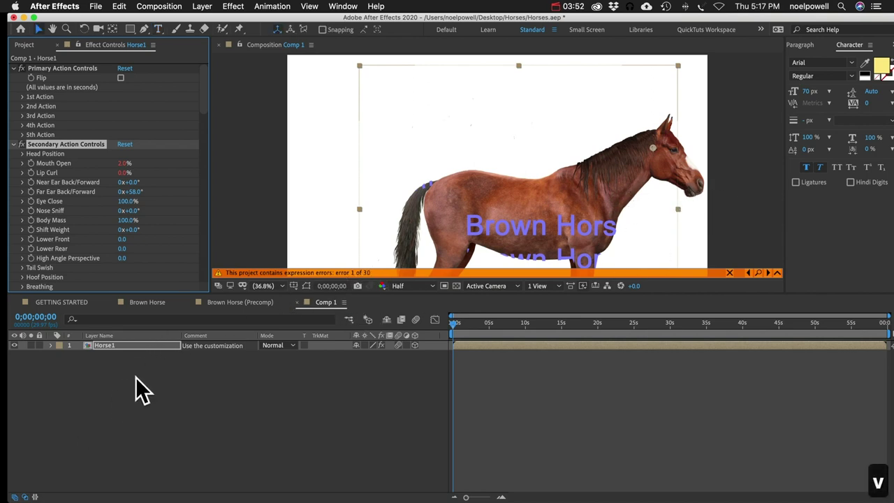
# - Change the Target Comp Name layer's text in Brown Horse (Precomp) to "Comp 1"
pyautogui.click(234, 303)
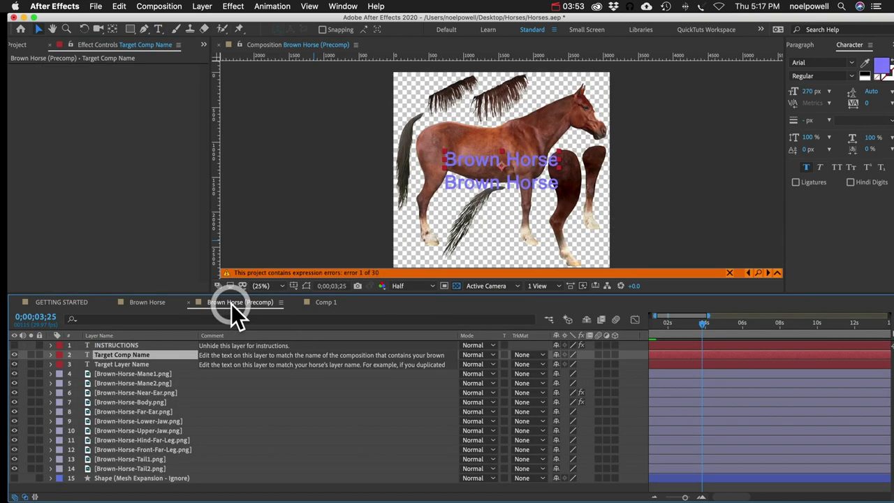
pyautogui.press('super+t')
pyautogui.click(536, 162)
pyautogui.press('super+a')
pyautogui.write('Comp_1')
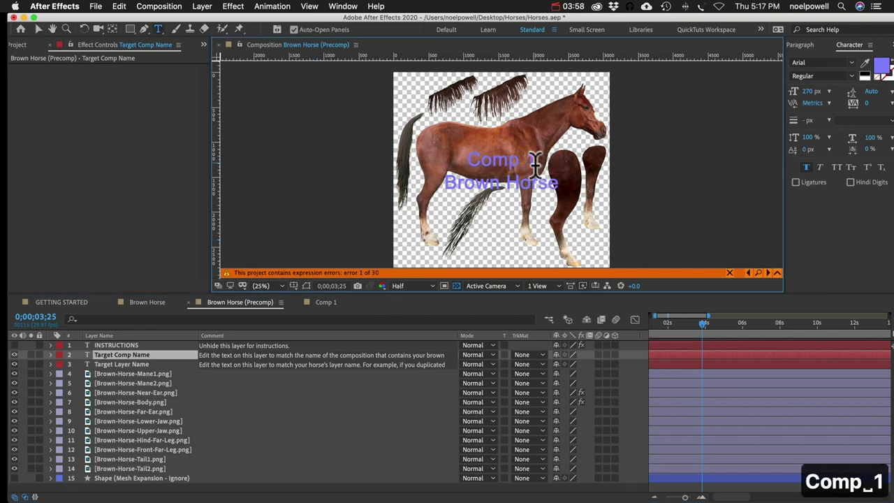
# - Change the Target Layer Name layer's text in Brown Horse (Precomp) to "Horse1"
pyautogui.click(140, 365)
pyautogui.click(515, 183)
pyautogui.press('super+a')
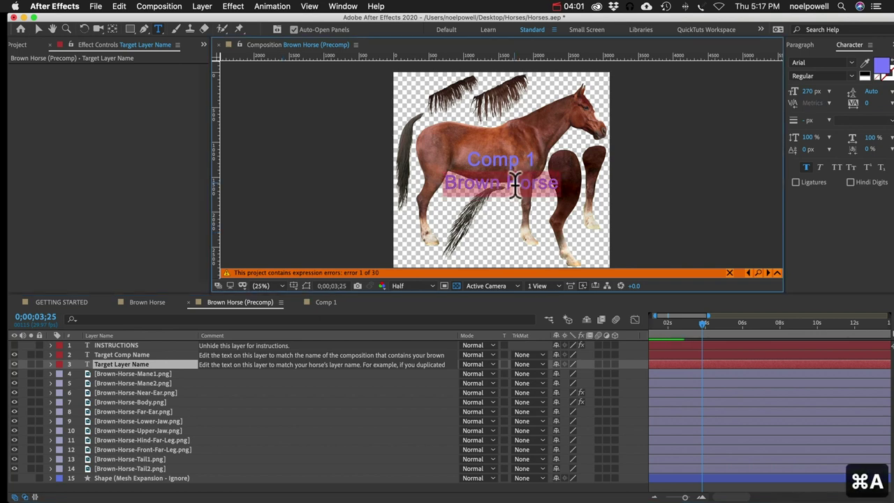
pyautogui.write('Horse1')
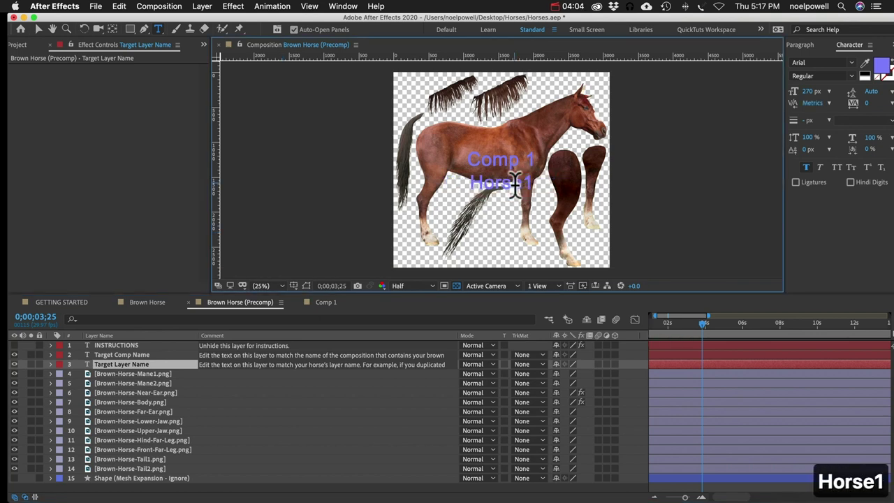
pyautogui.click(164, 364)
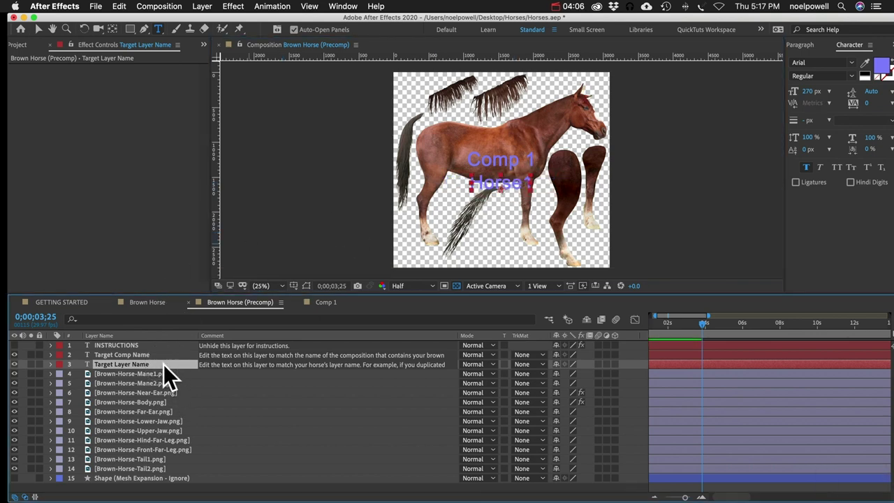
# - Set Mouth Open to 100% on the Horse1 layer in Comp 1
pyautogui.click(325, 302)
pyautogui.moveTo(126, 163); pyautogui.dragTo(210, 160)
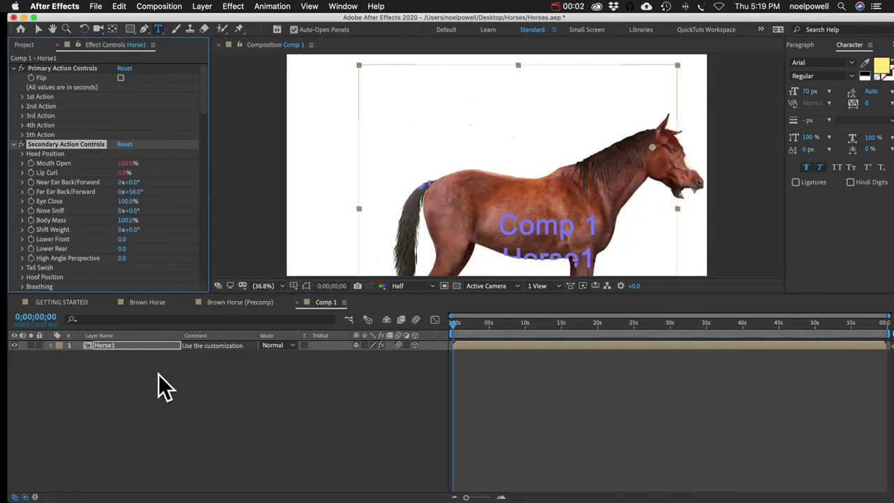
# - Hide the Target Comp Name and Target Layer Name text layers in Brown Horse (Precomp), and show the project's items
pyautogui.click(235, 304)
pyautogui.moveTo(14, 364); pyautogui.dragTo(14, 355)
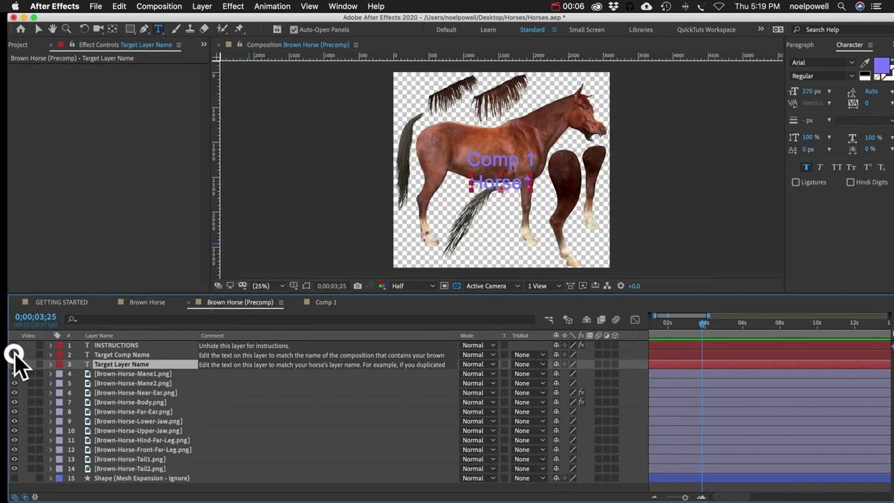
pyautogui.click(38, 29)
pyautogui.click(23, 44)
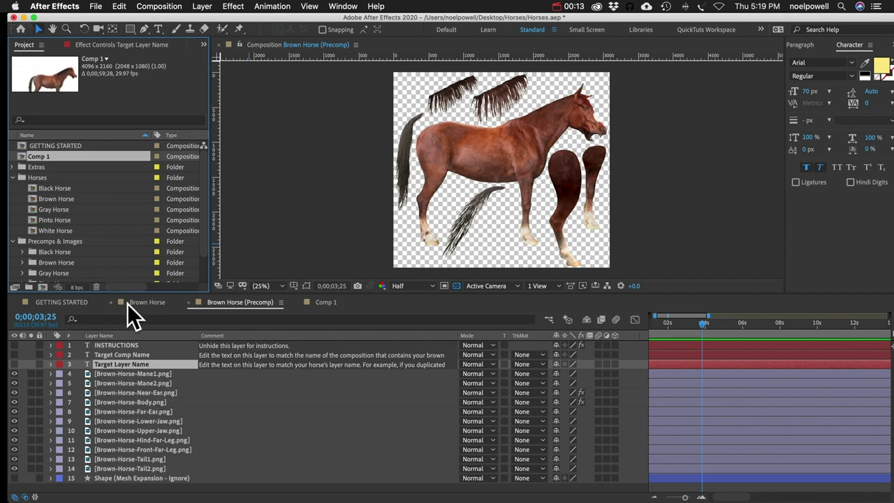
# - Duplicate the Horse1 layer in Comp 1 and move the copy to the left of the original, at X position 1190
pyautogui.click(325, 302)
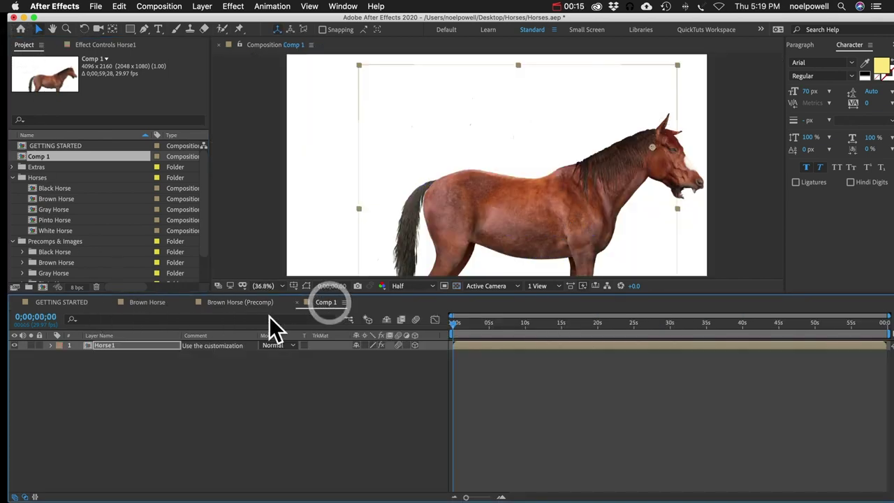
pyautogui.click(138, 370)
pyautogui.click(113, 347)
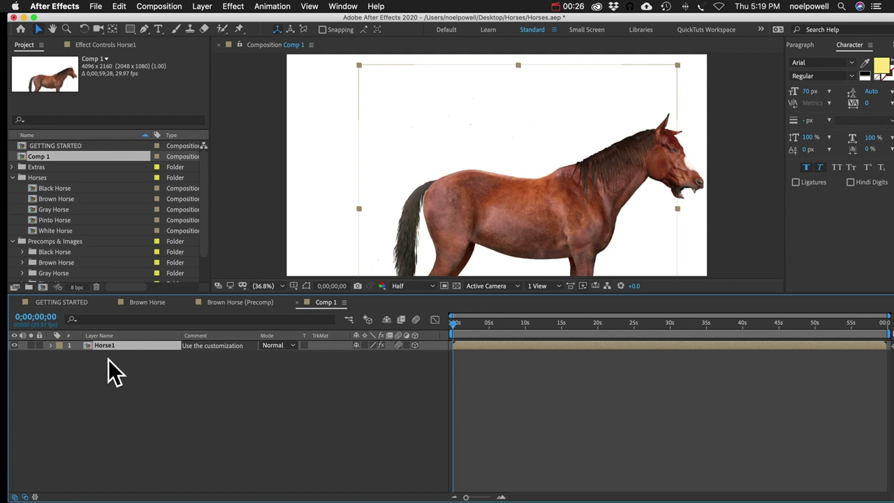
pyautogui.press('super+d')
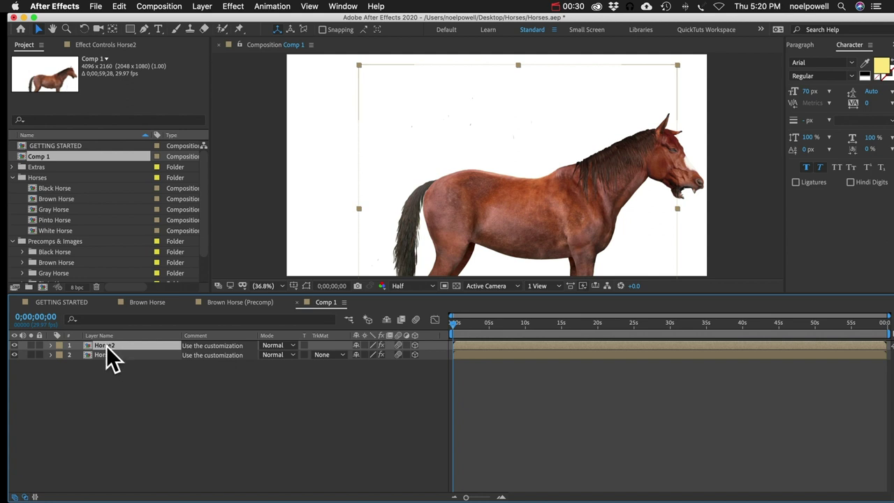
pyautogui.moveTo(583, 209); pyautogui.dragTo(524, 174)
pyautogui.press('z')
pyautogui.scroll(-3, 515, 153)
pyautogui.press('v')
pyautogui.moveTo(516, 252); pyautogui.dragTo(455, 252)
# - Adjust the Horse2 layer's Position to push it back in depth behind Horse1 and raise it in the frame
pyautogui.press('p')
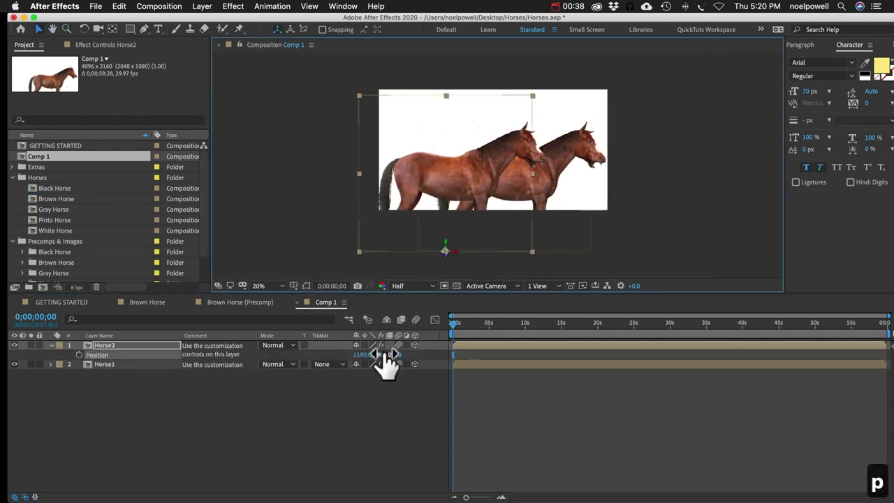
pyautogui.moveTo(467, 354); pyautogui.dragTo(531, 354)
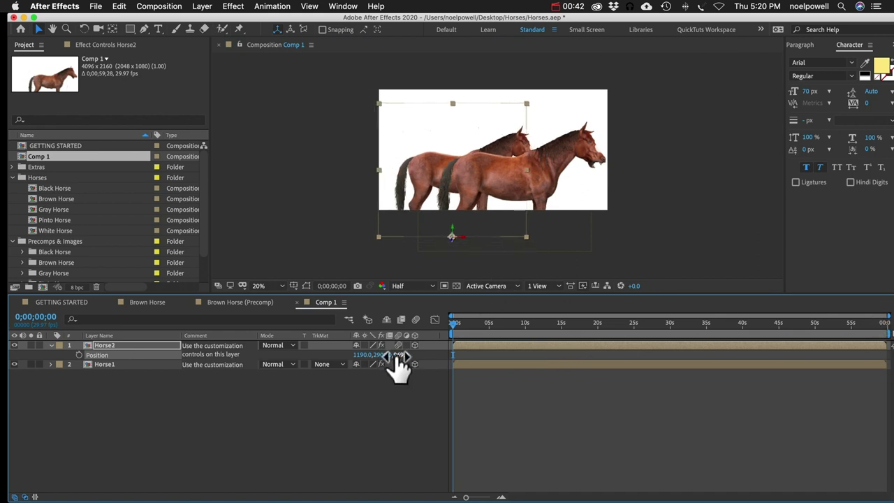
pyautogui.moveTo(377, 355); pyautogui.dragTo(669, 361)
pyautogui.click(50, 345)
# - Duplicate the Horse2 layer and place the copy behind the other two horses at Position 2826, 2070, 3619
pyautogui.press('super+d')
pyautogui.press('End')
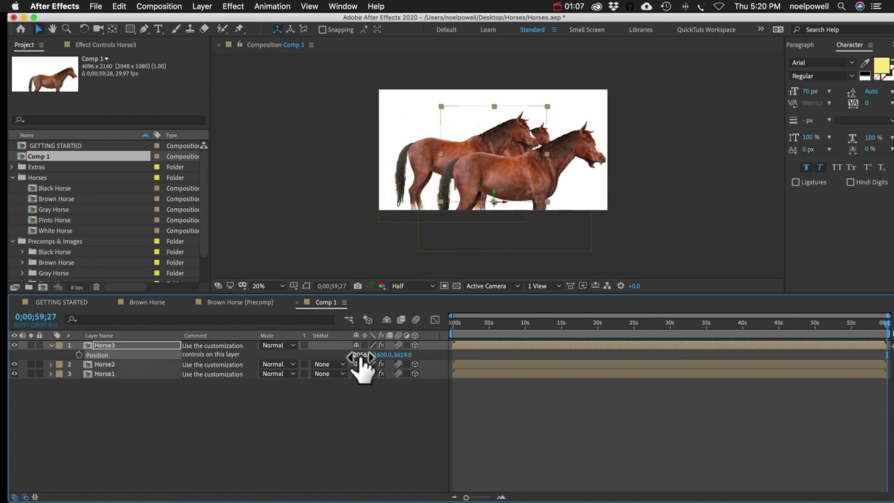
pyautogui.moveTo(362, 355)
pyautogui.mouseDown()
pyautogui.moveTo(399, 356)
pyautogui.moveTo(356, 355)
pyautogui.mouseUp()
pyautogui.press('z')
pyautogui.click(501, 147)
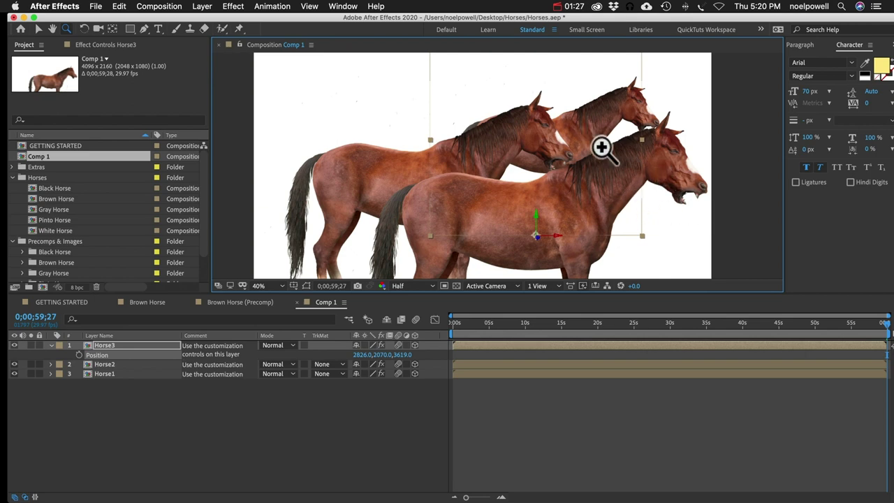
# - Select the Horse3 layer and display source names to check which precomp the three horse layers use
pyautogui.click(127, 421)
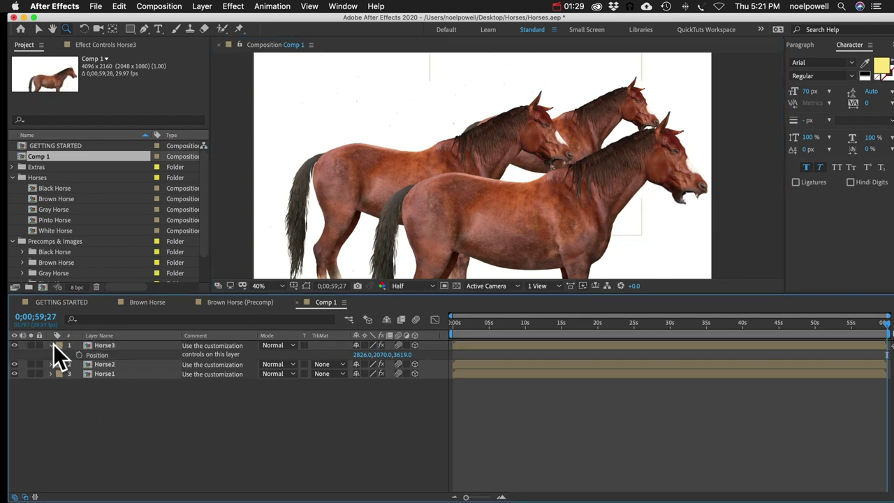
pyautogui.click(98, 345)
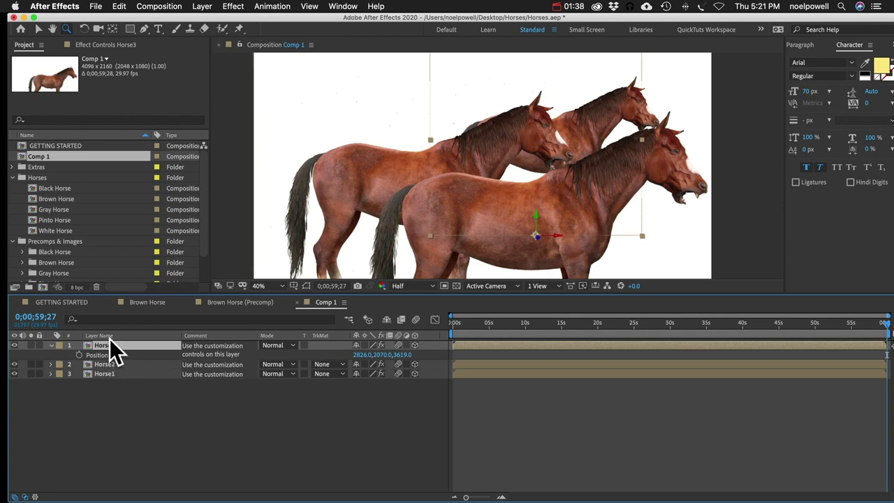
pyautogui.click(95, 336)
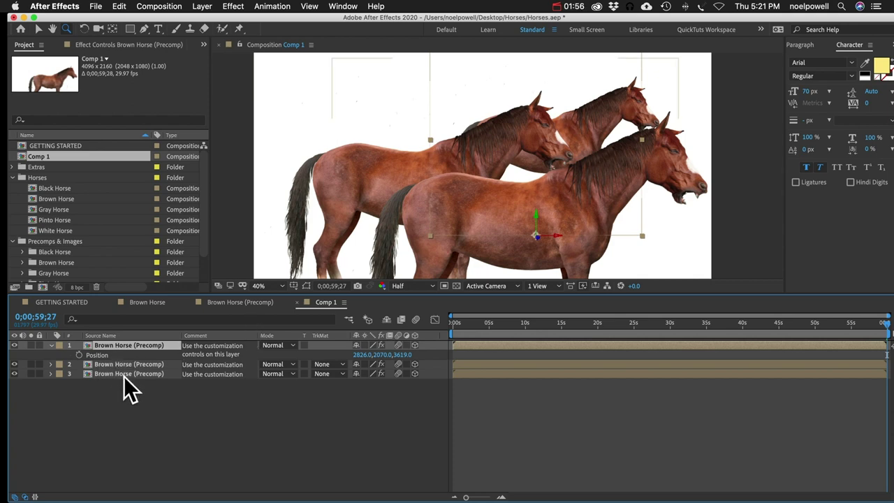
# - Duplicate Brown Horse (Precomp) within the project's Brown Horse folder
pyautogui.scroll(-2, 63, 246)
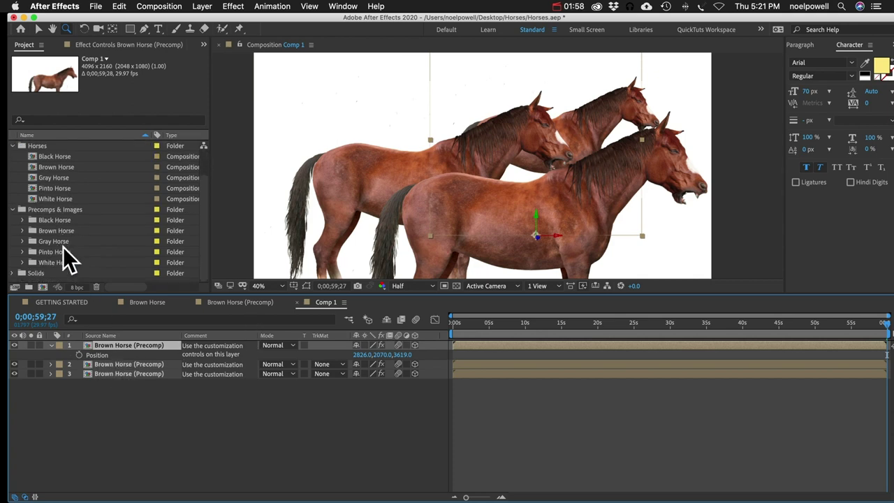
pyautogui.click(22, 229)
pyautogui.scroll(2, 77, 176)
pyautogui.click(65, 178)
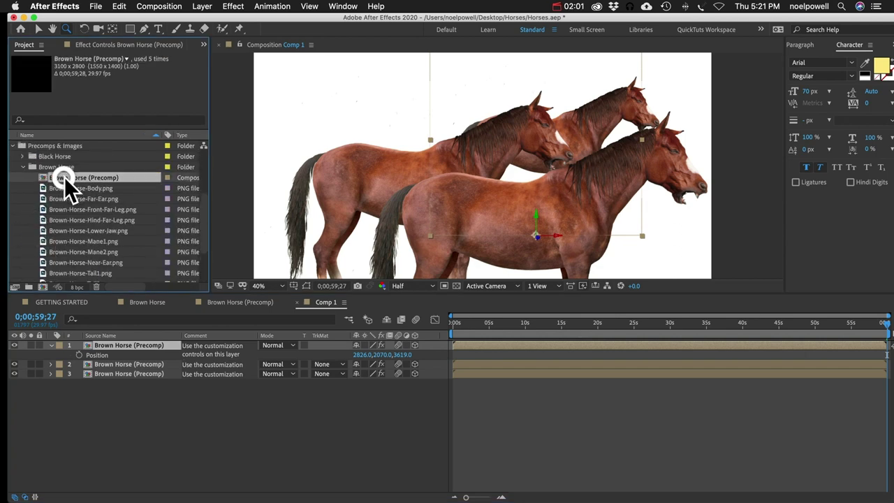
pyautogui.press('super+d')
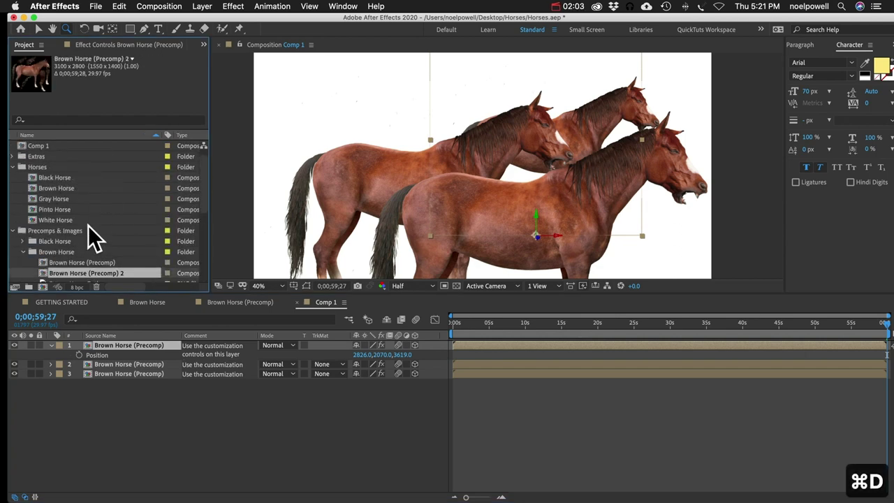
pyautogui.scroll(-2, 88, 225)
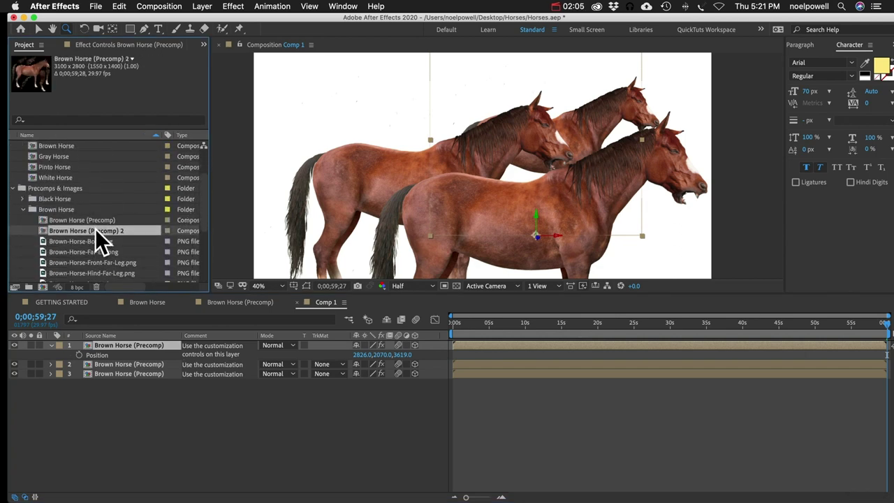
# - Open Brown Horse (Precomp) 2 and unhide its Target Comp Name and Target Layer Name text layers
pyautogui.doubleClick(96, 229)
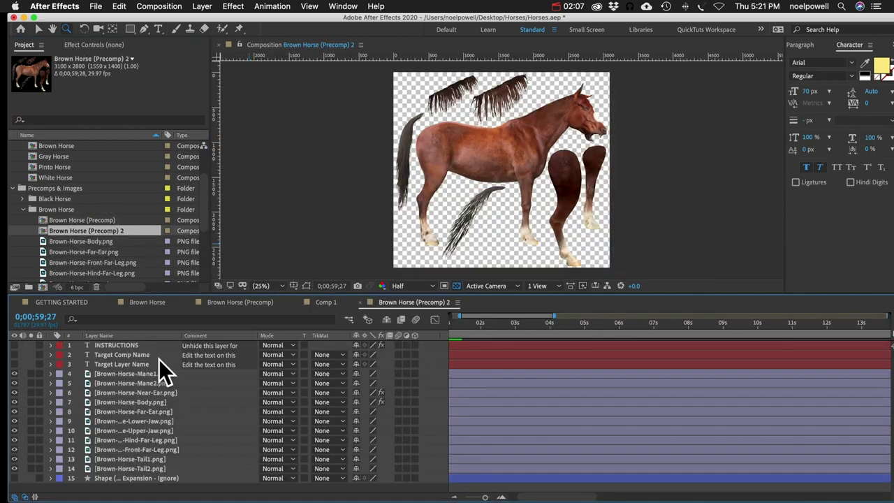
pyautogui.moveTo(14, 355); pyautogui.dragTo(14, 364)
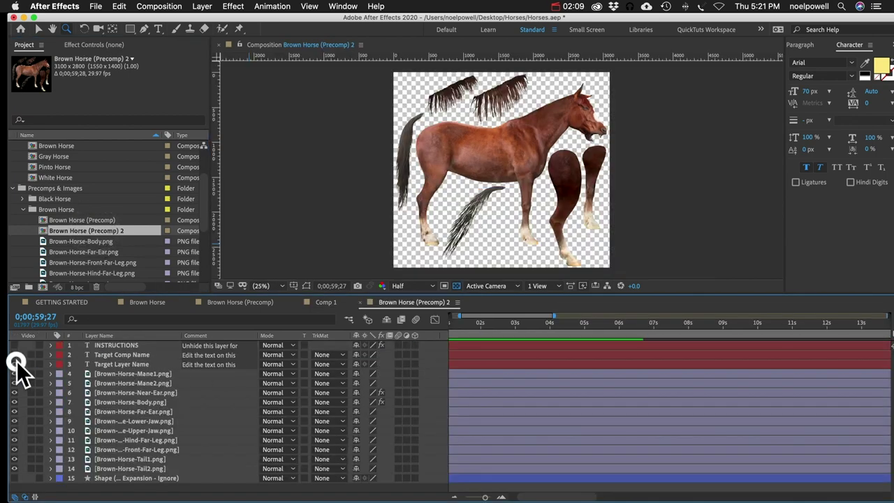
pyautogui.press('super+t')
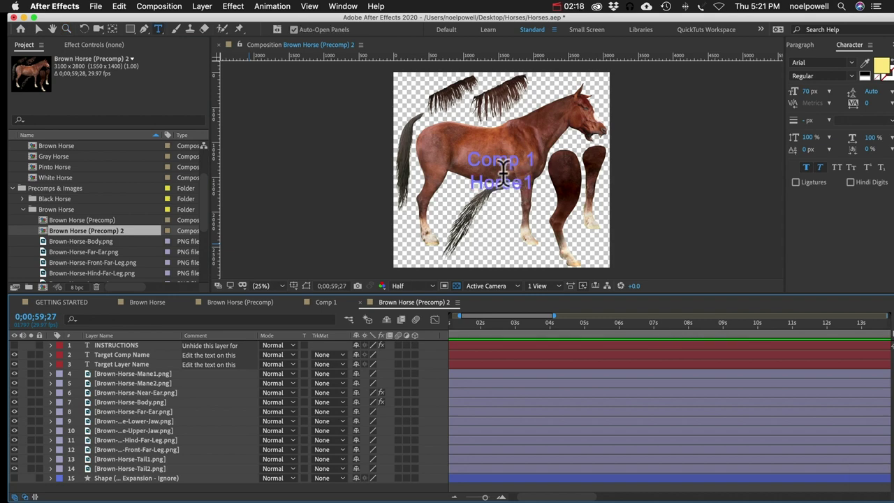
# - Change the Target Layer Name text in Brown Horse (Precomp) 2 to Horse2
pyautogui.click(501, 189)
pyautogui.press('super+a')
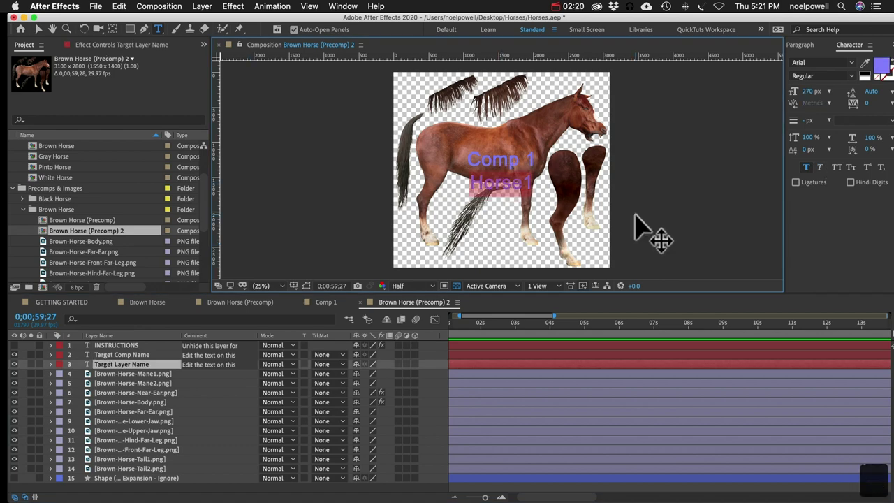
pyautogui.press('Right')
pyautogui.press('BackSpace')
pyautogui.write('2')
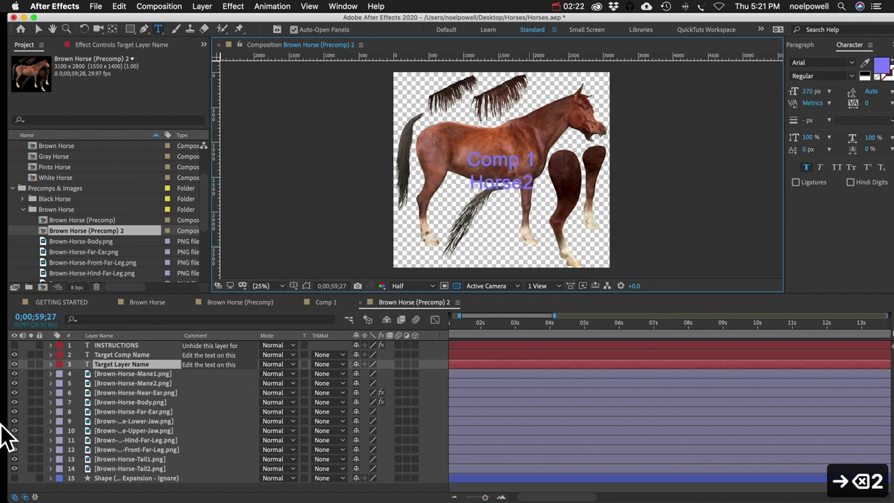
pyautogui.click(112, 365)
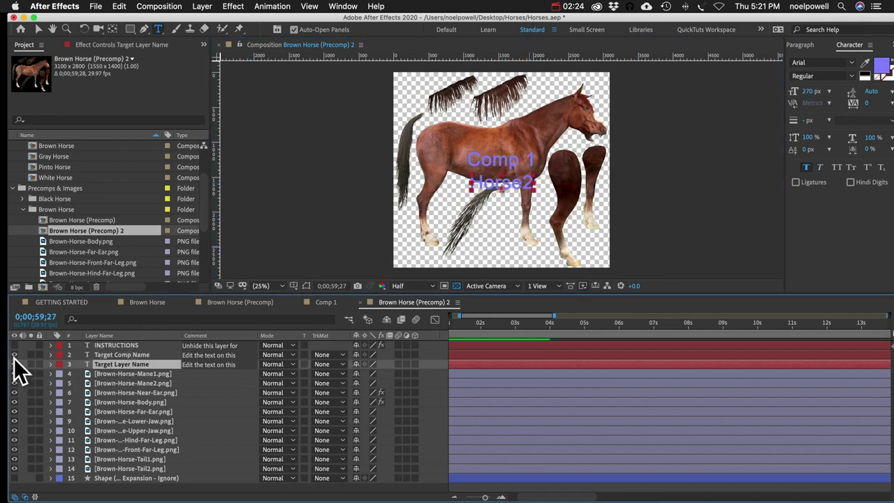
# - Hide both target text layers again and return to Comp 1 with layer names displayed instead of source names
pyautogui.moveTo(14, 355); pyautogui.dragTo(14, 364)
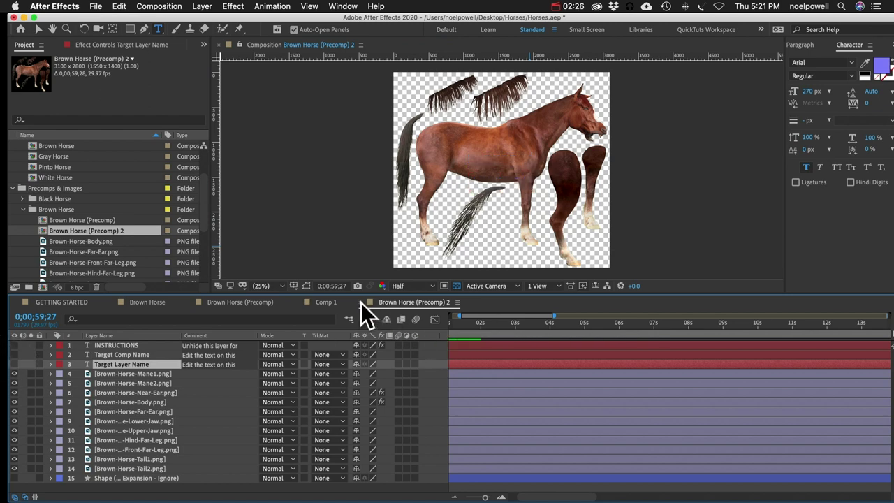
pyautogui.click(361, 302)
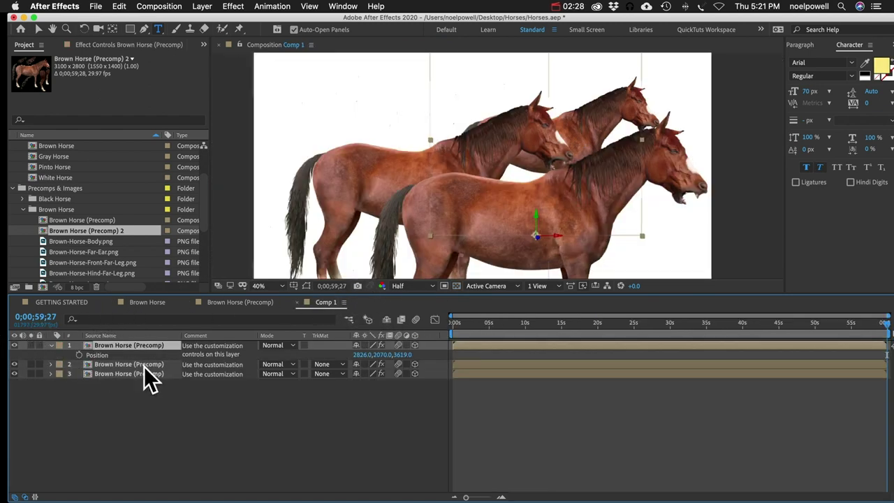
pyautogui.click(112, 336)
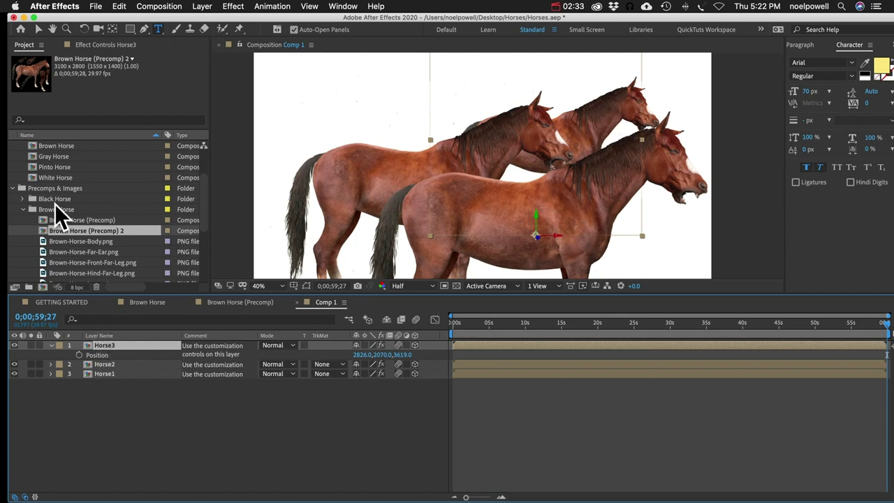
# - Duplicate Black Horse (Precomp) within the project's Black Horse folder and open the duplicate
pyautogui.click(24, 207)
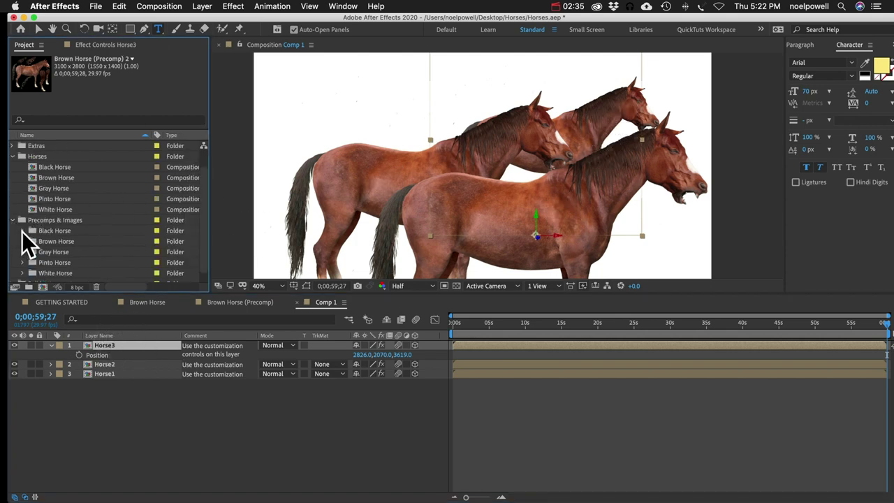
pyautogui.click(21, 231)
pyautogui.click(77, 158)
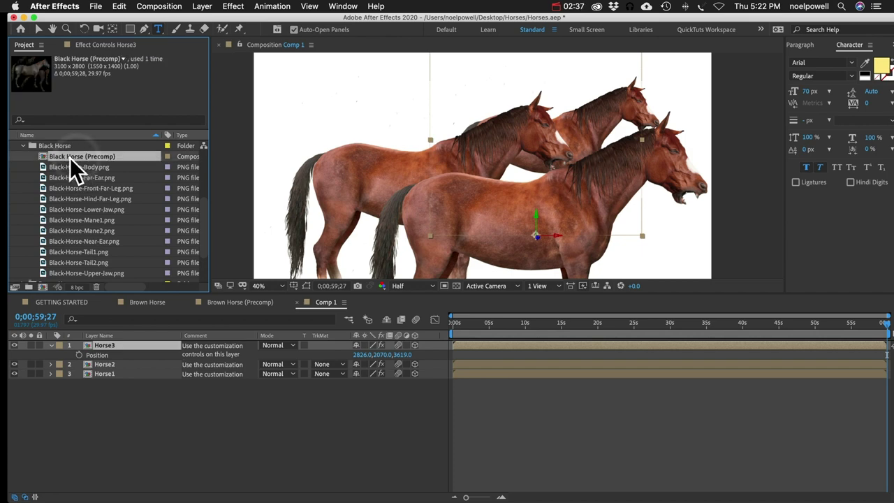
pyautogui.press('super+d')
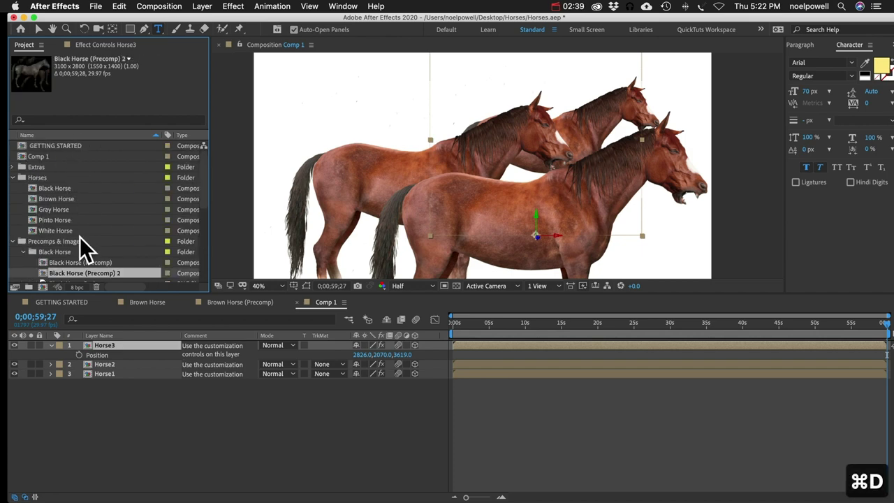
pyautogui.doubleClick(98, 220)
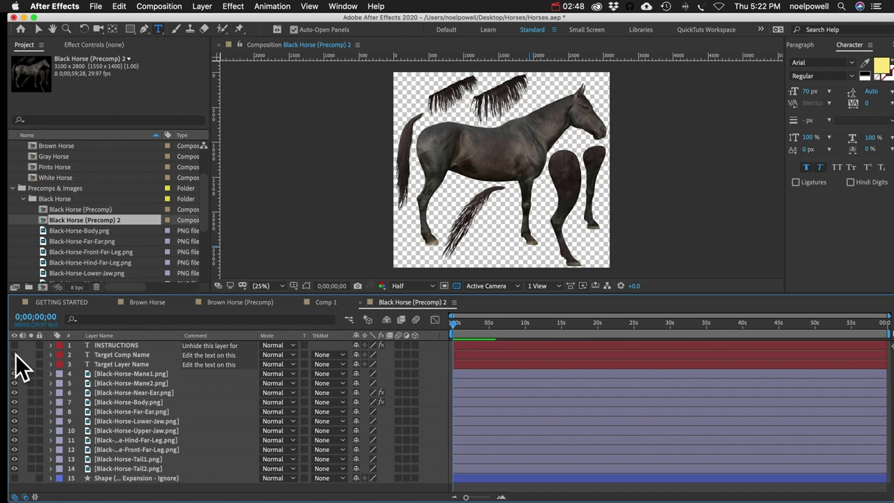
# - Unhide the two target text layers in Black Horse (Precomp) 2 and set the Target Layer Name text to Horse3
pyautogui.moveTo(14, 364); pyautogui.dragTo(14, 355)
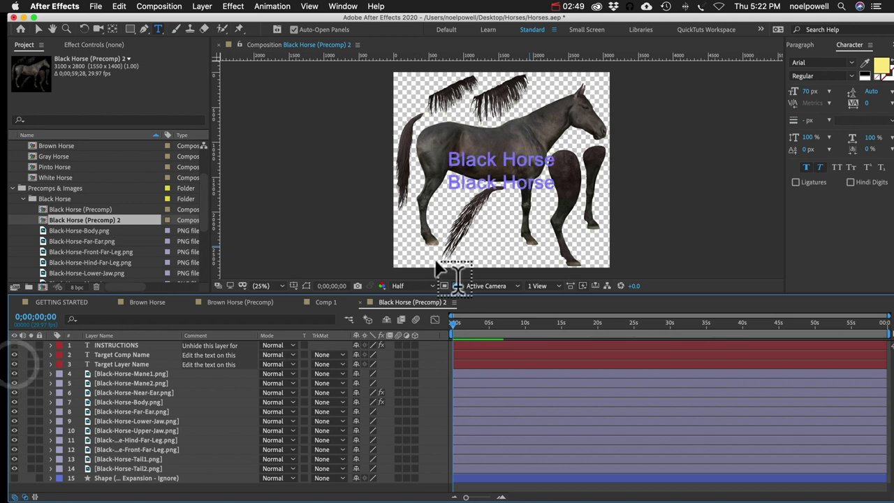
pyautogui.click(472, 185)
pyautogui.write('Horse')
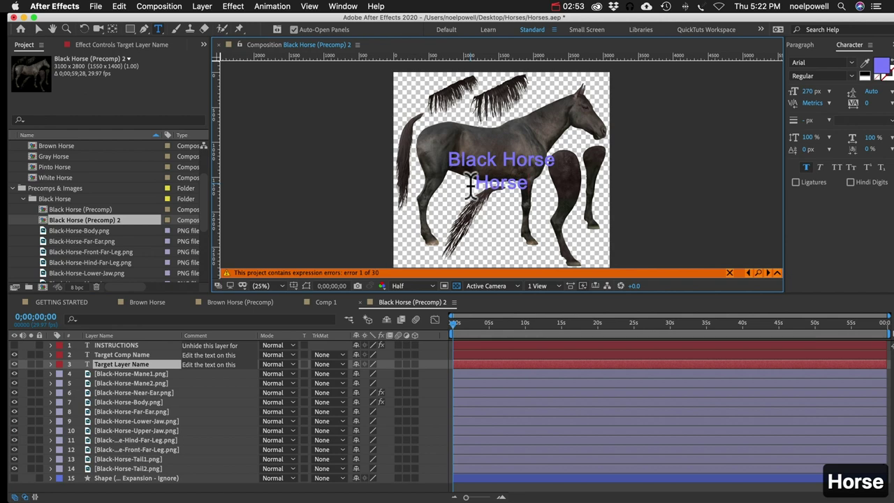
pyautogui.write('3')
# - Set the Target Comp Name text to Comp 1 and hide both target text layers
pyautogui.click(115, 355)
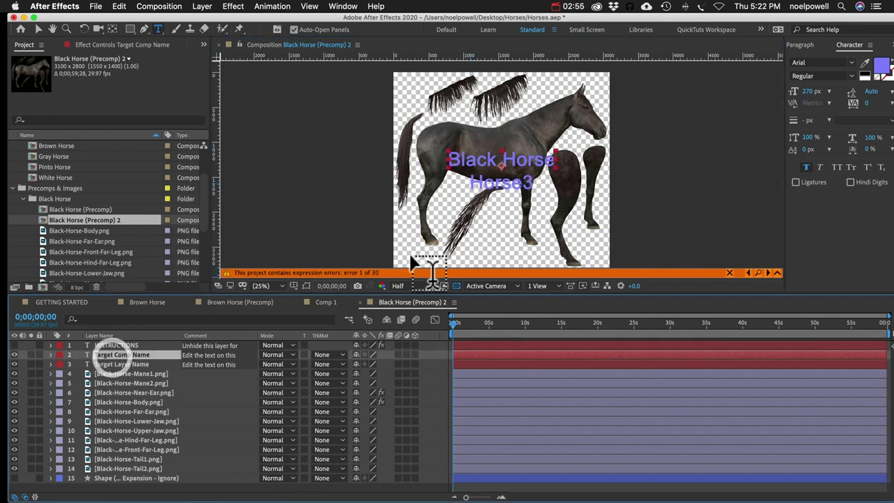
pyautogui.doubleClick(510, 160)
pyautogui.write('Comp 1')
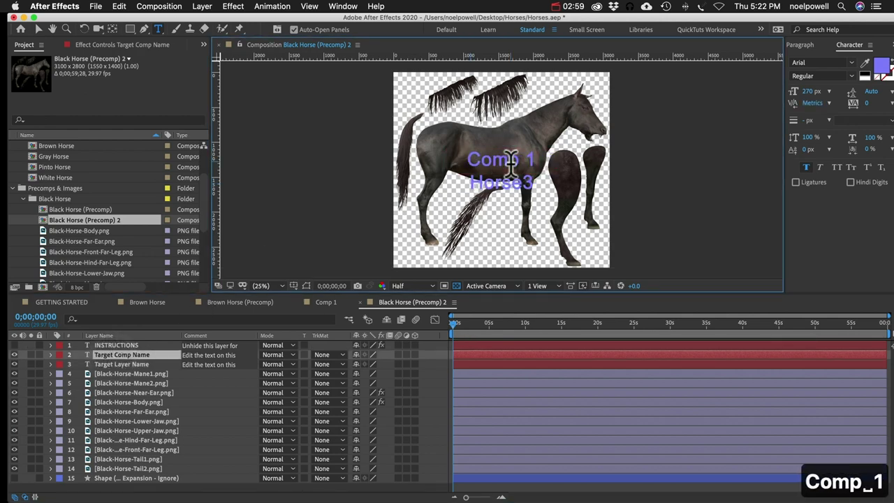
pyautogui.click(94, 353)
pyautogui.moveTo(14, 355); pyautogui.dragTo(14, 364)
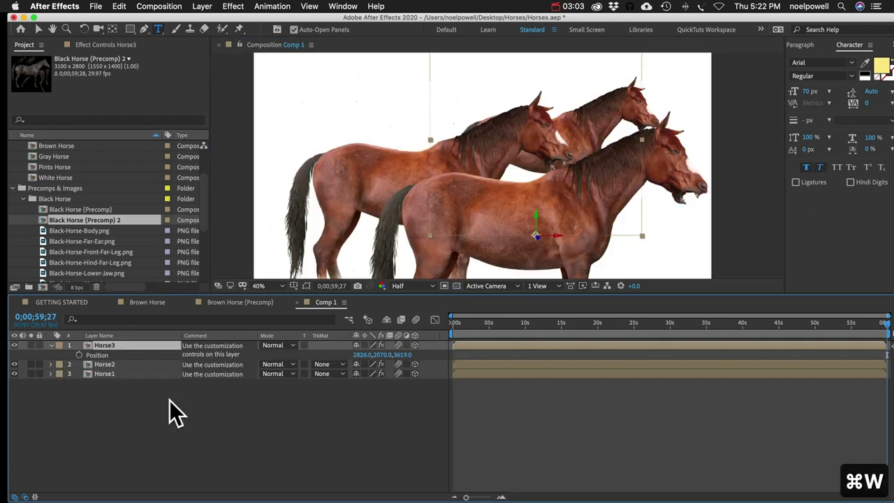
# - Replace the source of the Horse3 layer in Comp 1 with Black Horse (Precomp) 2
pyautogui.click(175, 405)
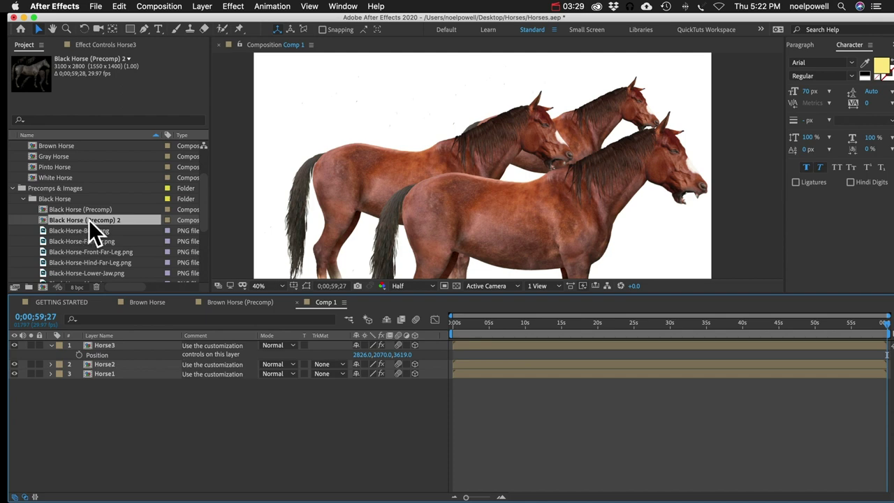
pyautogui.click(102, 365)
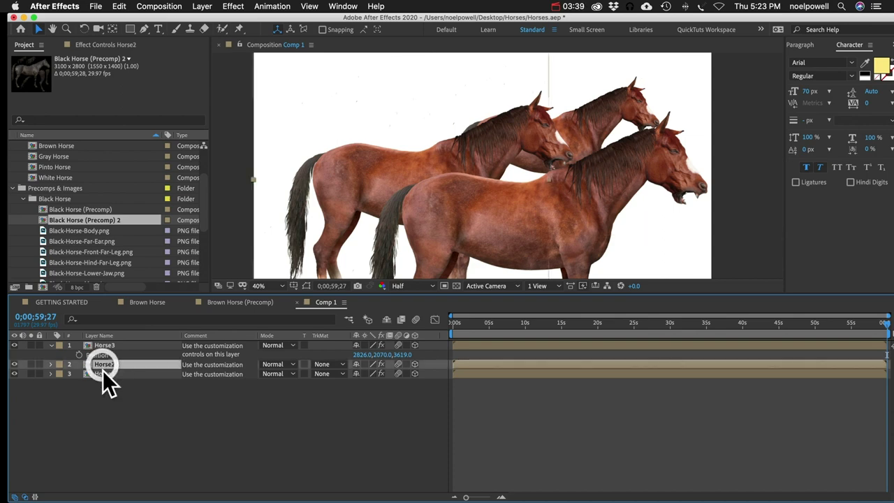
pyautogui.click(103, 371)
pyautogui.click(105, 345)
pyautogui.click(103, 350)
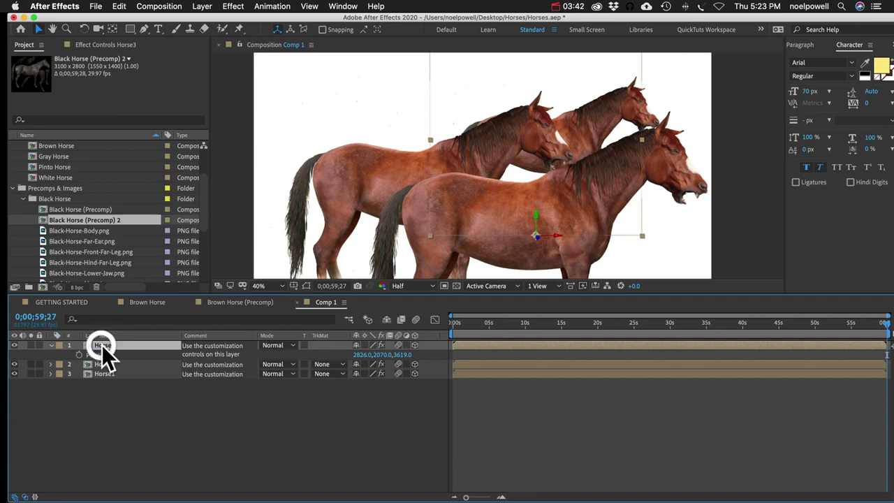
pyautogui.click(77, 221)
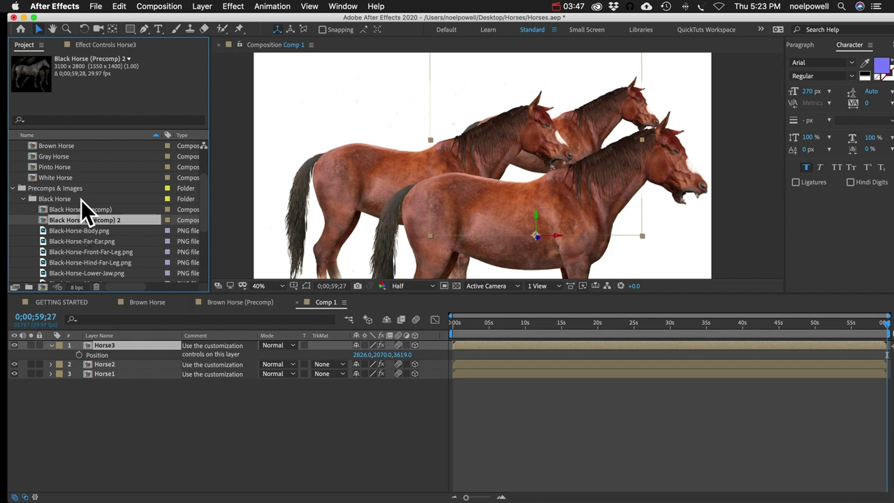
pyautogui.click(99, 350)
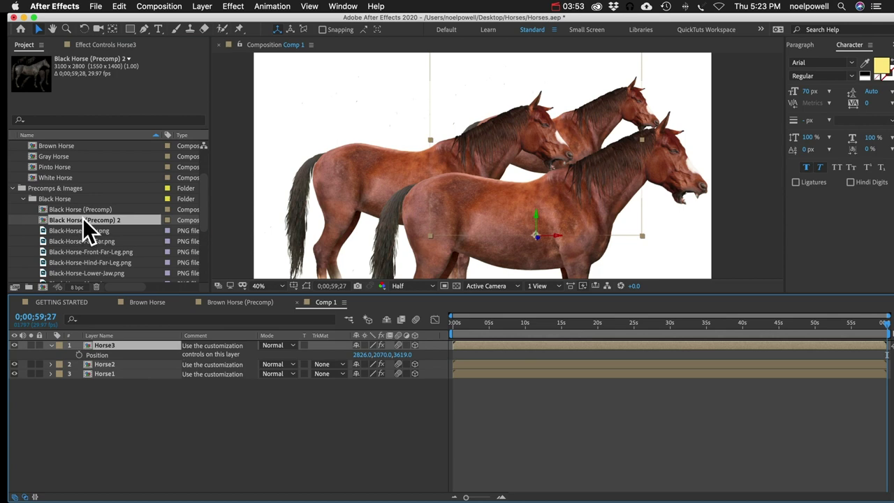
pyautogui.moveTo(82, 218); pyautogui.dragTo(103, 345)
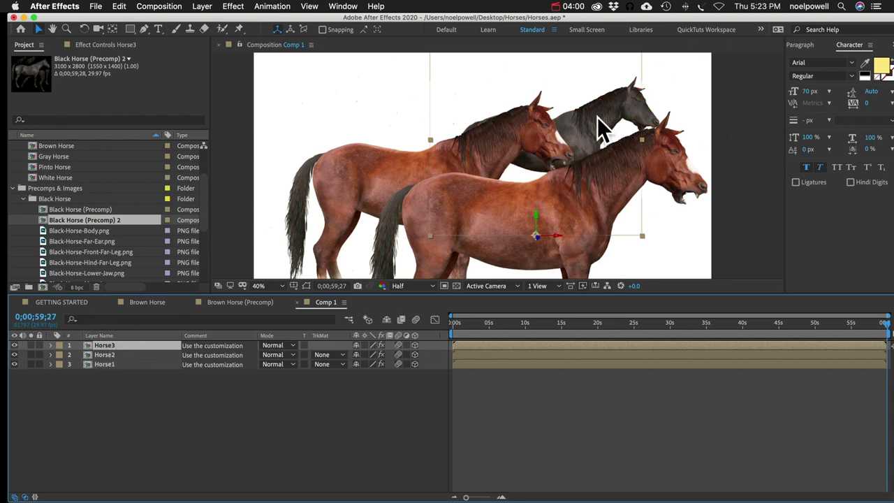
# - Replace the source of the Horse2 layer in Comp 1 with Brown Horse (Precomp) 2 from the Brown Horse folder
pyautogui.rightClick(96, 354)
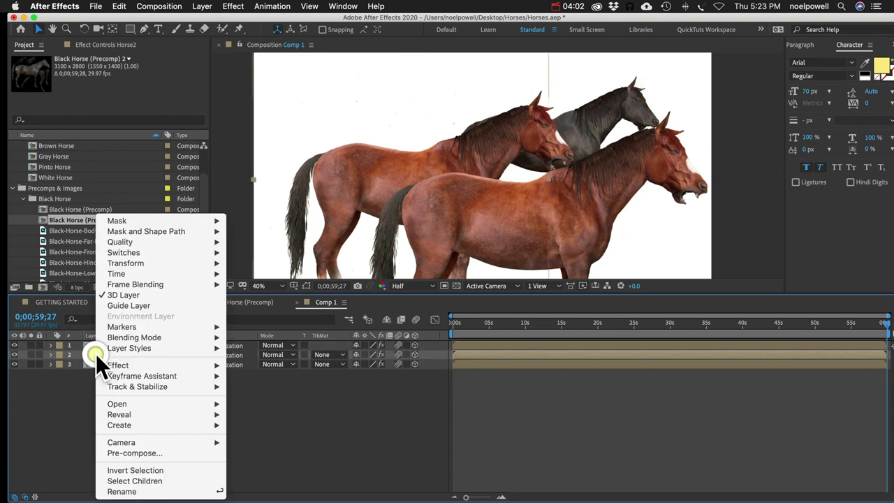
pyautogui.click(66, 409)
pyautogui.click(23, 198)
pyautogui.click(24, 210)
pyautogui.scroll(-2, 98, 188)
pyautogui.click(78, 166)
pyautogui.moveTo(77, 166); pyautogui.dragTo(99, 354)
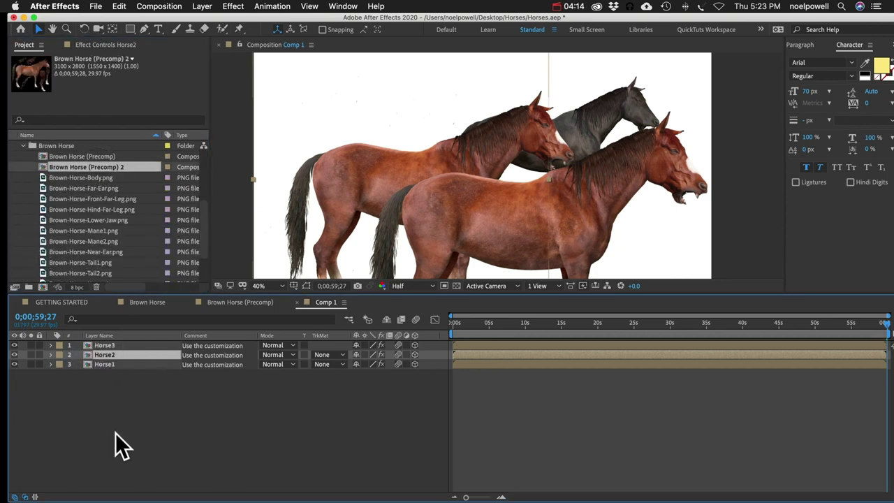
# - Set Mouth Open to 0% in the Horse2 layer's Secondary Action Controls
pyautogui.click(116, 45)
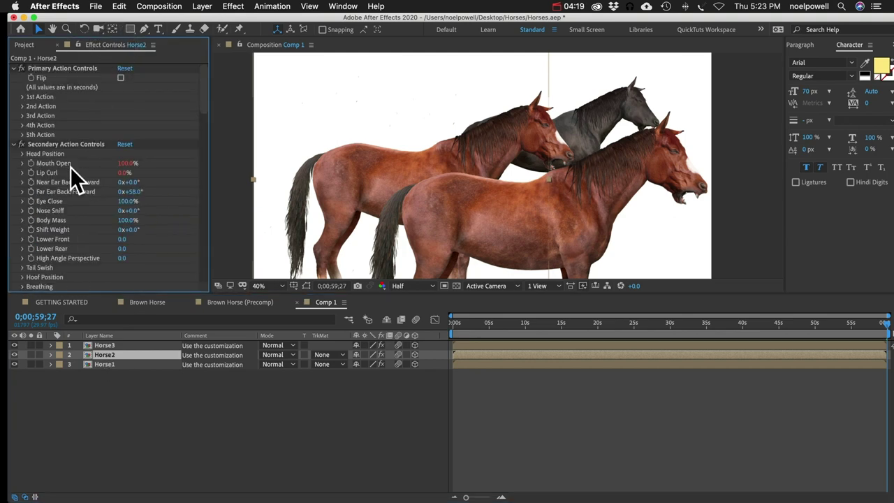
pyautogui.click(125, 164)
pyautogui.write('0')
pyautogui.press('Return')
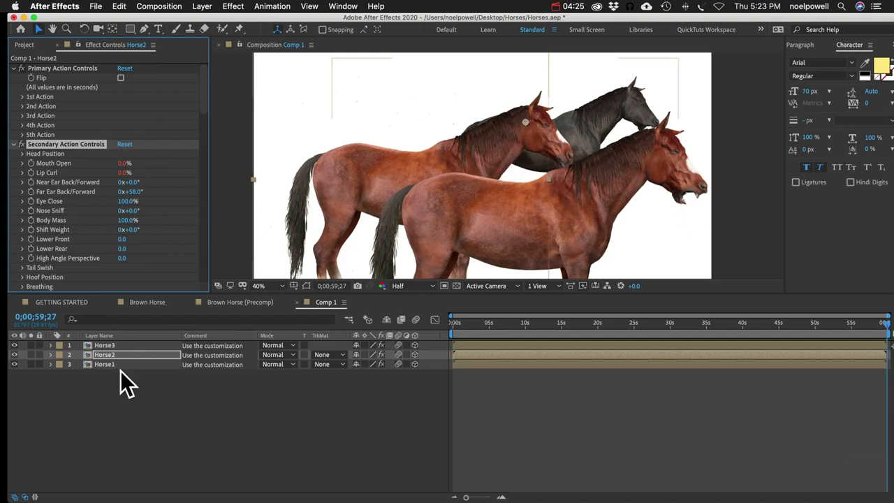
pyautogui.click(113, 413)
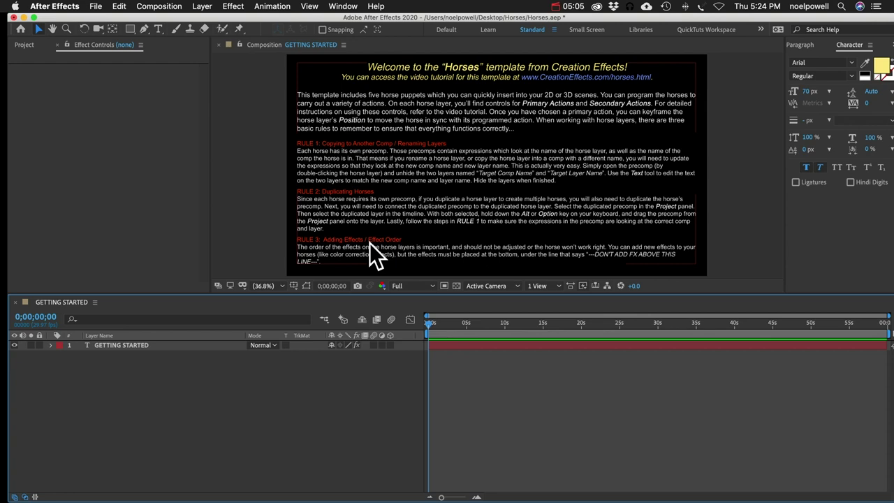
# - Open the Brown Horse composition from the Horses folder and list the effects applied to its Horse1 layer
pyautogui.click(23, 44)
pyautogui.scroll(5, 42, 175)
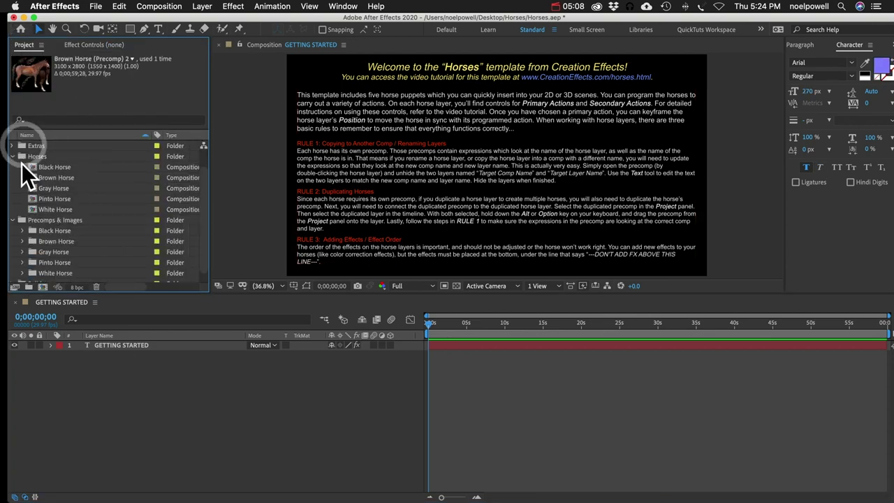
pyautogui.doubleClick(51, 199)
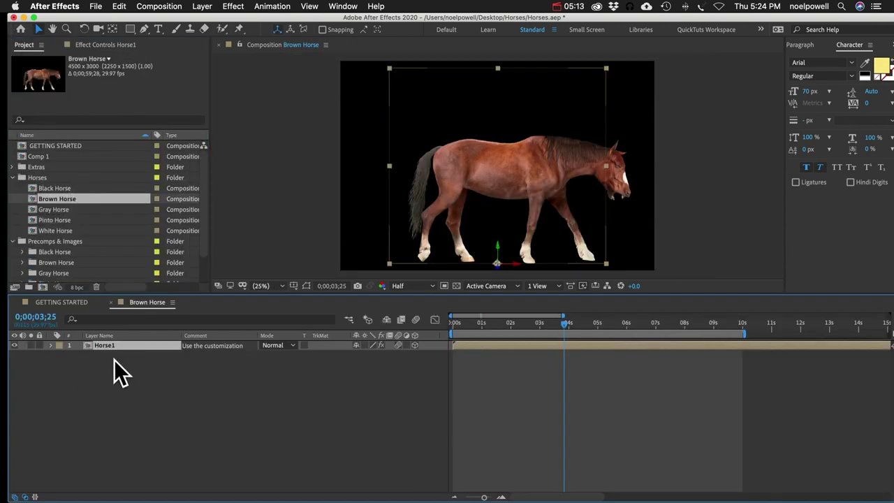
pyautogui.press('e')
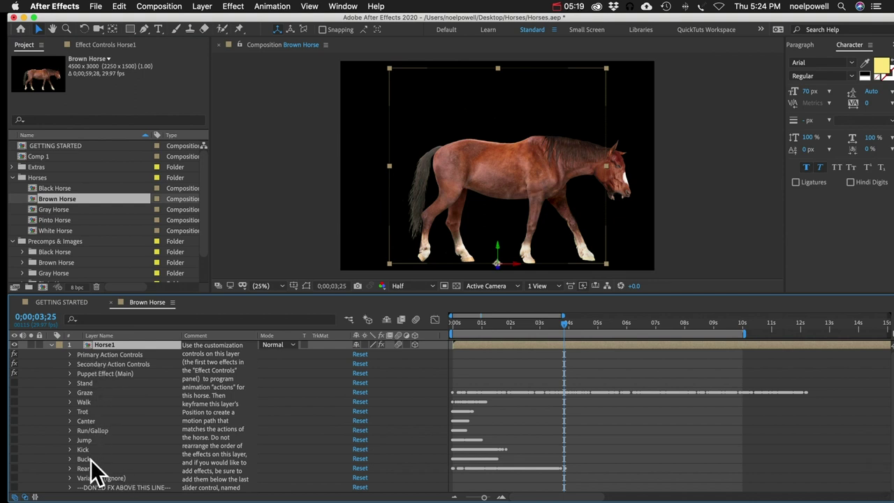
# - Add a Curves color correction effect to the Horse1 layer, placed below the "DON'T ADD FX ABOVE THIS LINE" slider
pyautogui.moveTo(104, 372)
pyautogui.mouseDown()
pyautogui.moveTo(121, 384)
pyautogui.moveTo(121, 403)
pyautogui.moveTo(115, 372)
pyautogui.mouseUp()
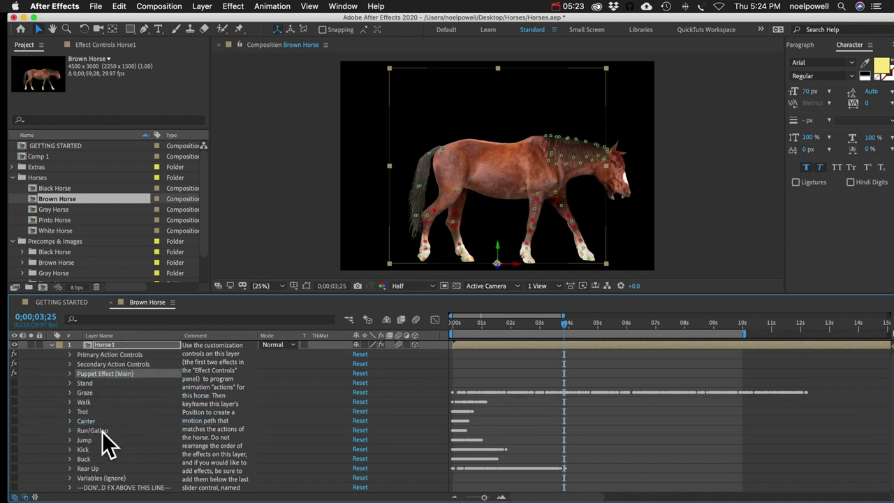
pyautogui.moveTo(179, 336); pyautogui.dragTo(242, 337)
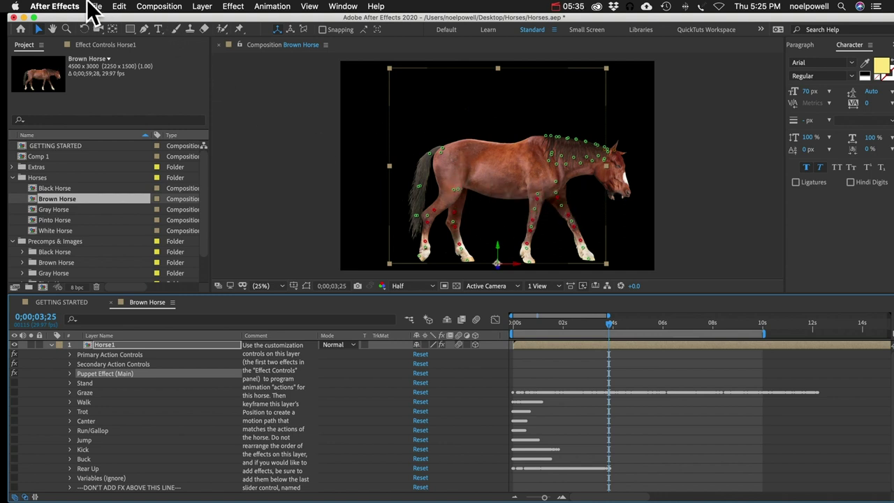
pyautogui.click(233, 7)
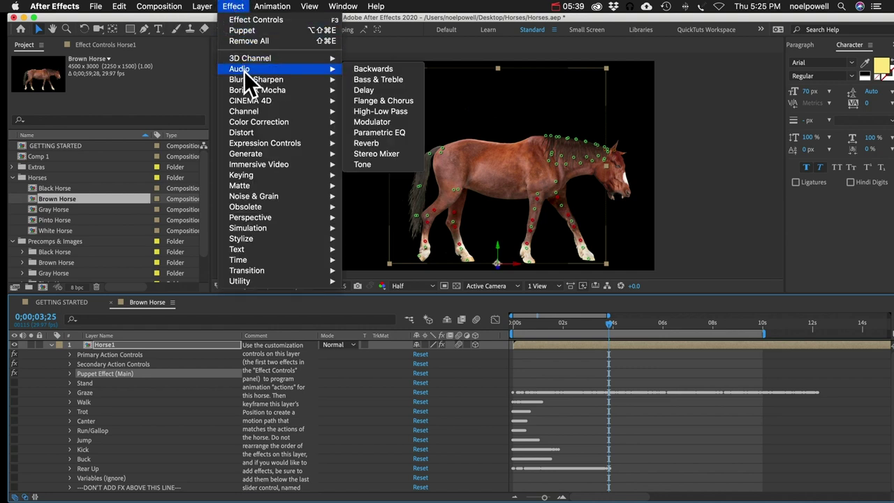
pyautogui.moveTo(250, 122)
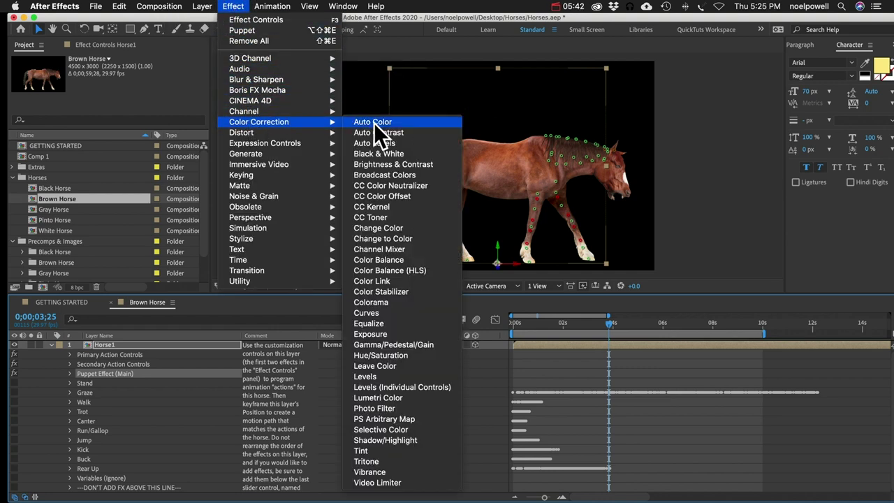
pyautogui.click(373, 313)
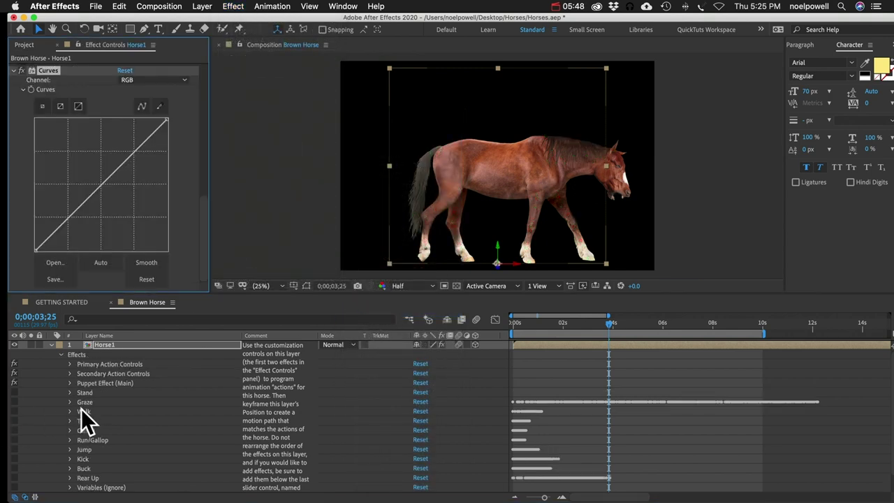
pyautogui.scroll(-2, 90, 443)
pyautogui.moveTo(82, 489)
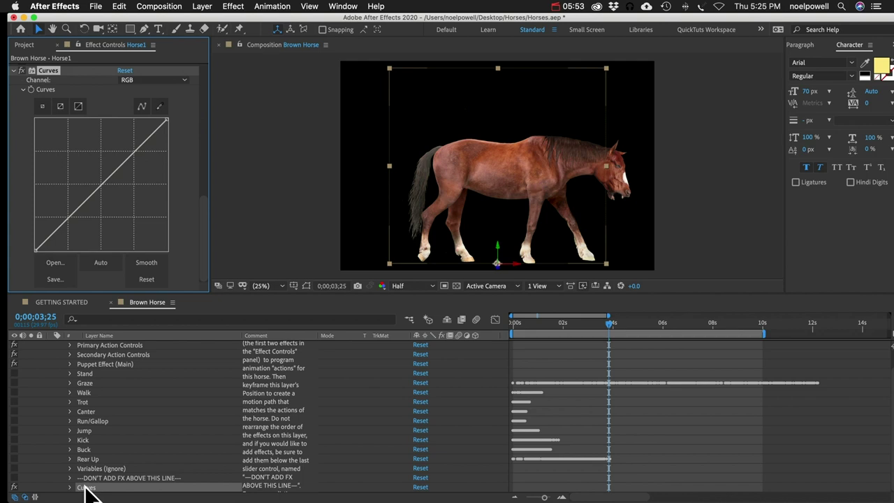
pyautogui.click(108, 478)
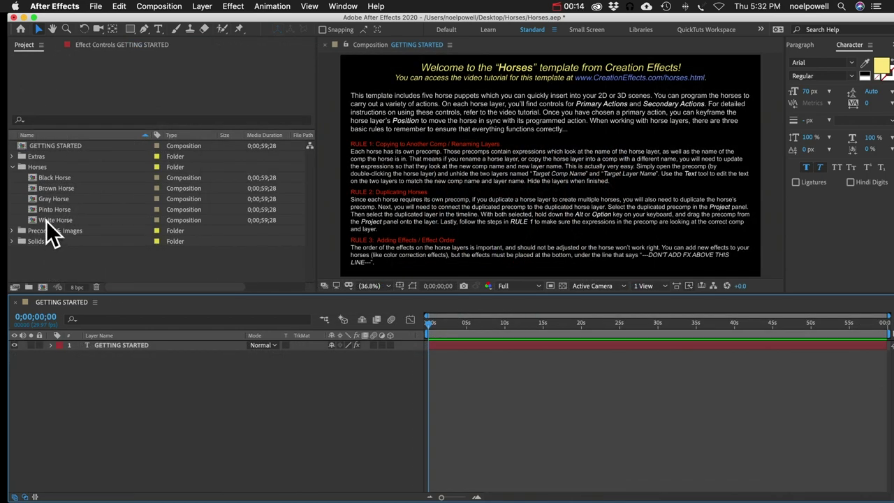
# - Open the White Horse composition and show the 1st Action settings in the White Horse layer's Primary Action Controls
pyautogui.click(46, 221)
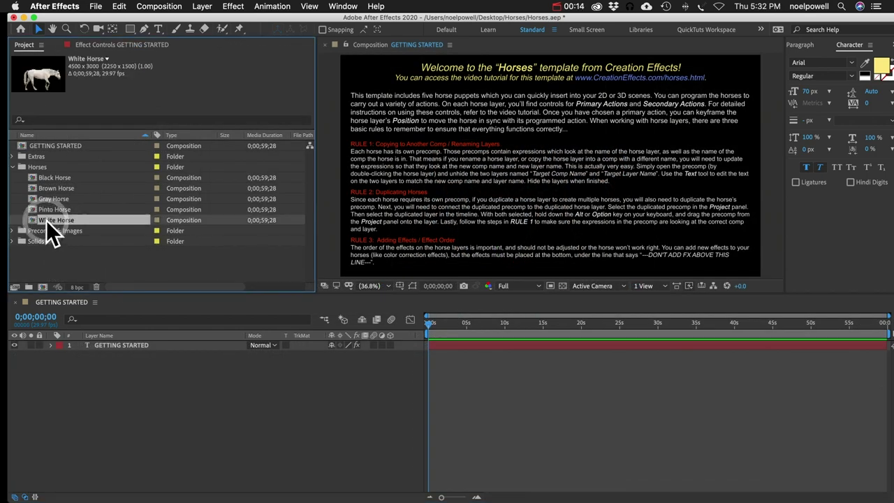
pyautogui.doubleClick(46, 220)
pyautogui.click(114, 345)
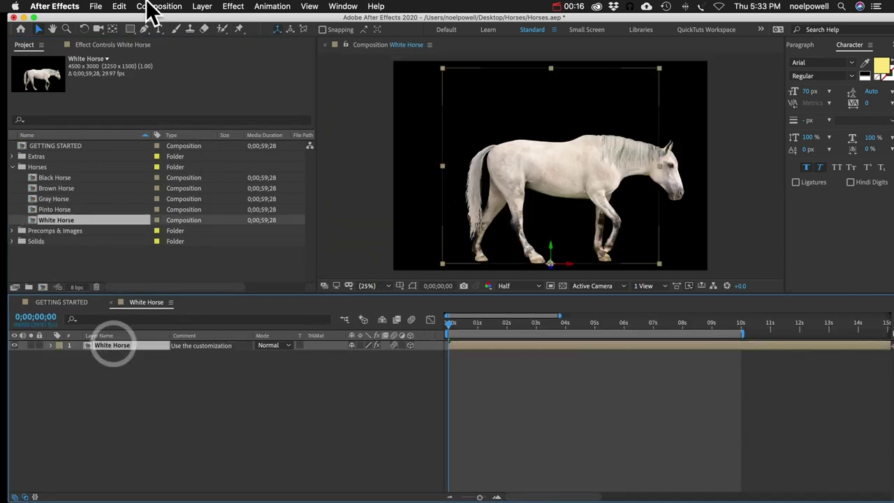
pyautogui.click(124, 44)
pyautogui.click(21, 97)
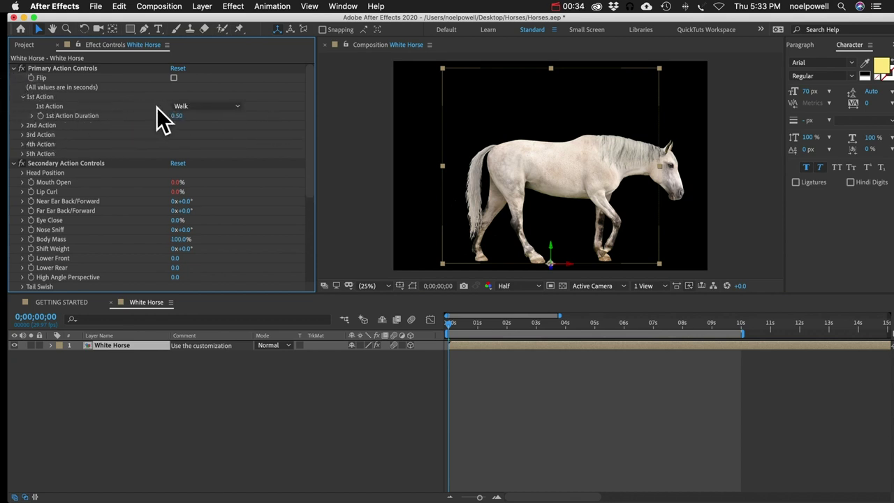
# - Set the White Horse layer's 1st Action to Trot with a duration of 1 second, and preview the animation
pyautogui.click(178, 107)
pyautogui.click(201, 151)
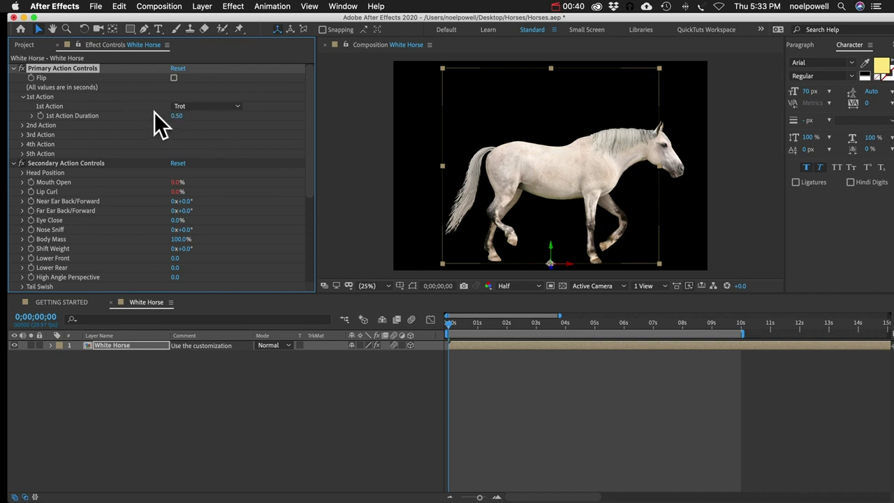
pyautogui.click(177, 115)
pyautogui.write('1')
pyautogui.press('Return')
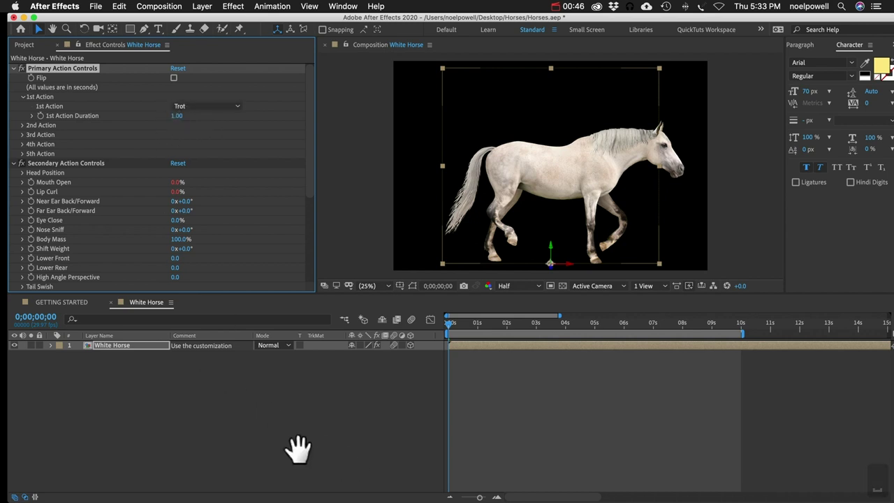
pyautogui.press('space')
pyautogui.press('space')
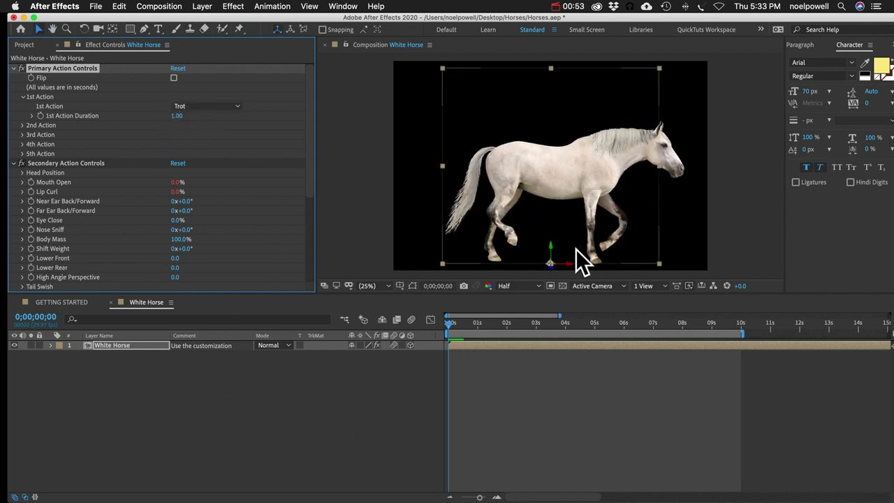
# - Keep Jump as the White Horse layer's 2nd Action, set its duration to 2 seconds, and preview the animation
pyautogui.click(26, 125)
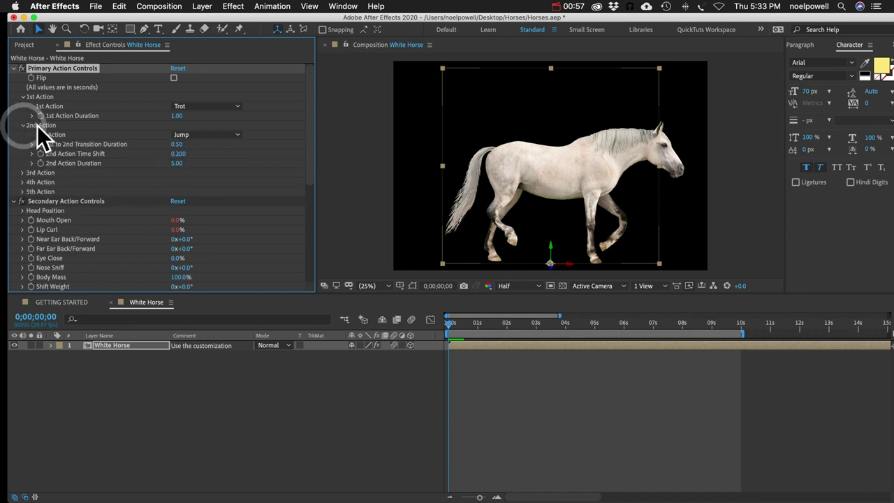
pyautogui.click(199, 135)
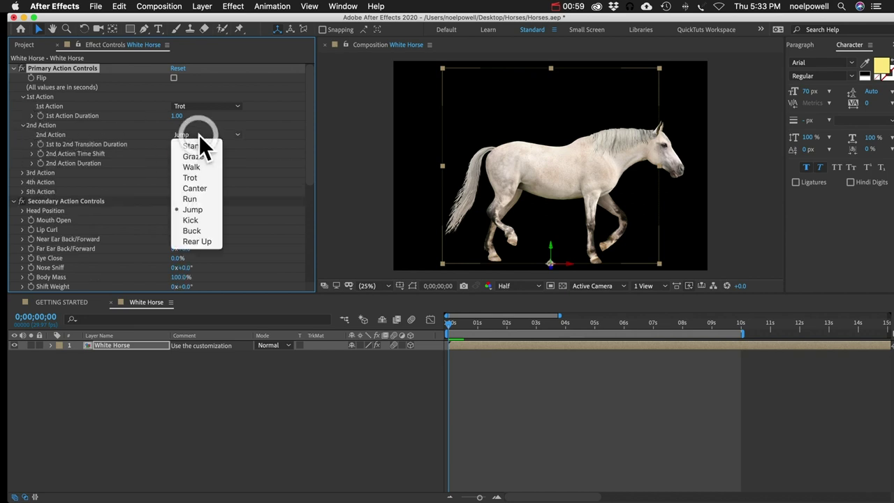
pyautogui.click(200, 209)
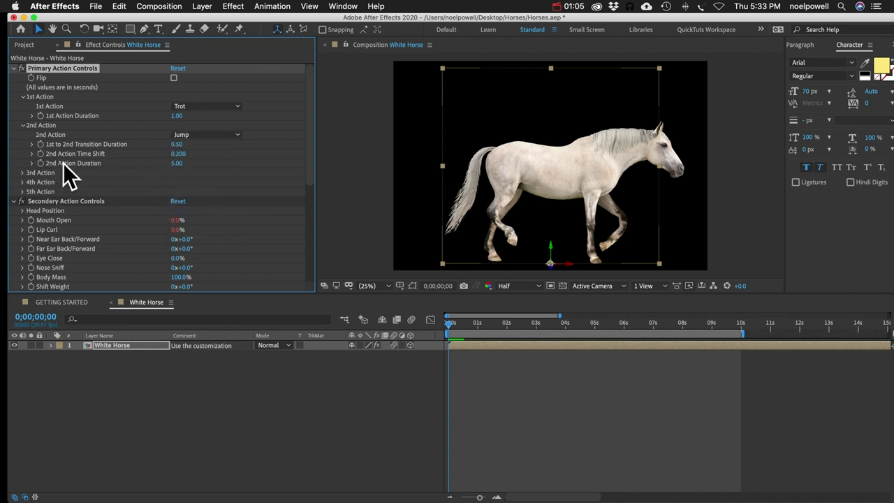
pyautogui.click(177, 163)
pyautogui.write('2')
pyautogui.press('Return')
pyautogui.press('KP_0')
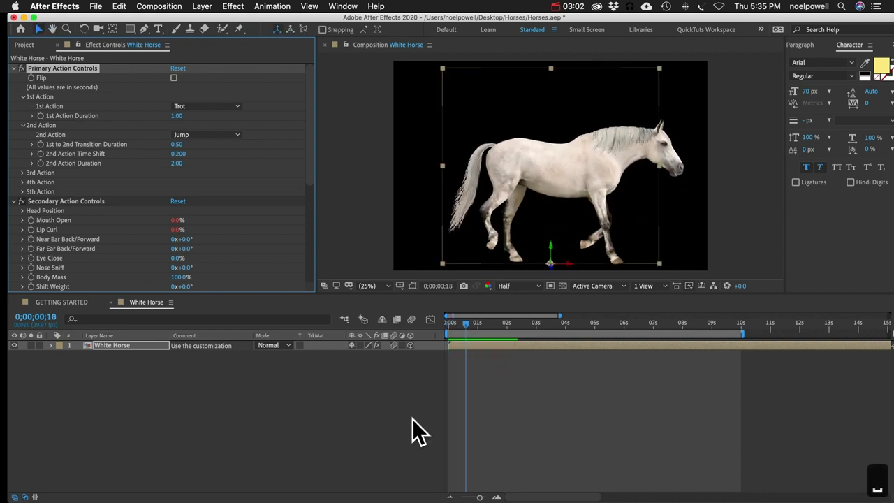
# - Move the current time to 0;00;01;12 and set the 1st to 2nd Transition Duration to 0.2 seconds
pyautogui.moveTo(466, 323); pyautogui.dragTo(489, 325)
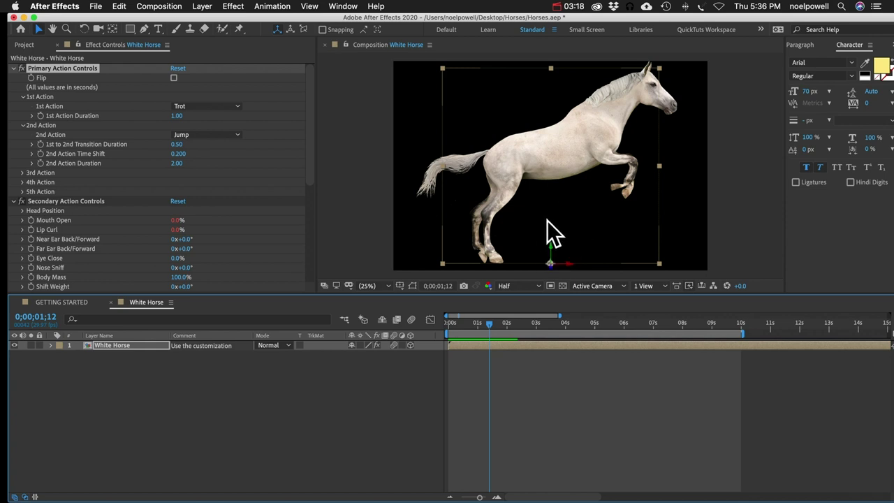
pyautogui.click(78, 154)
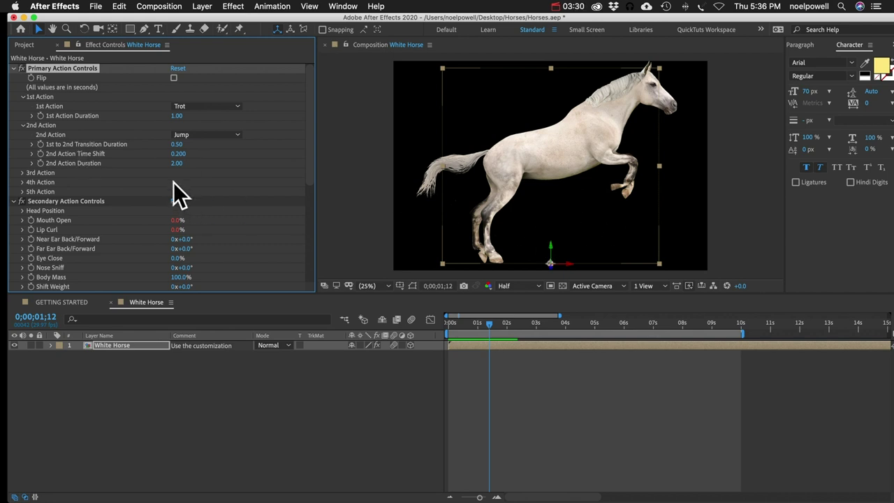
pyautogui.click(176, 144)
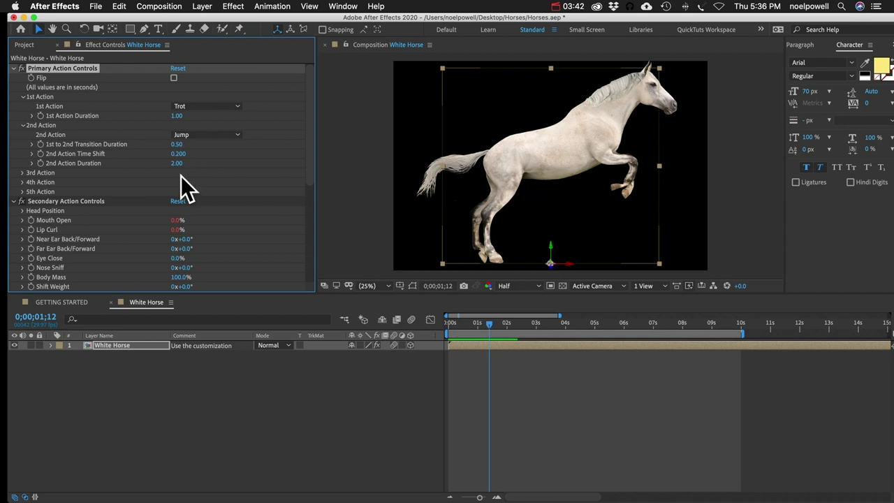
pyautogui.click(178, 145)
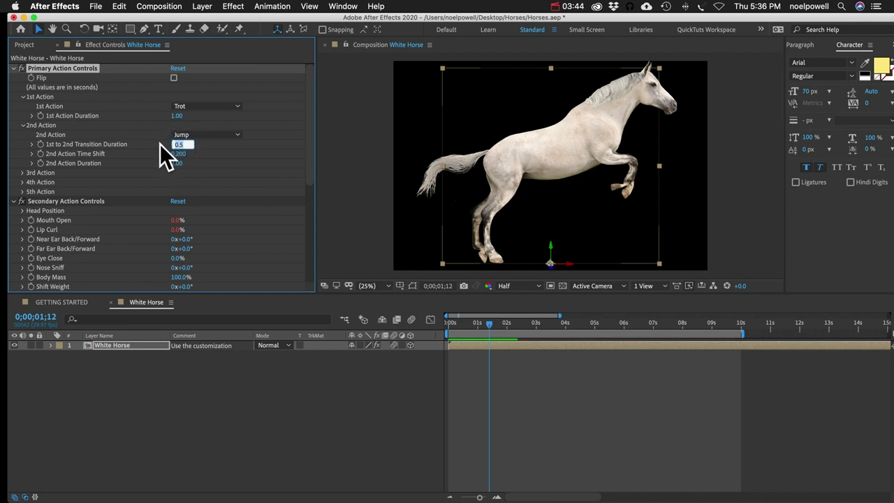
pyautogui.press('Return')
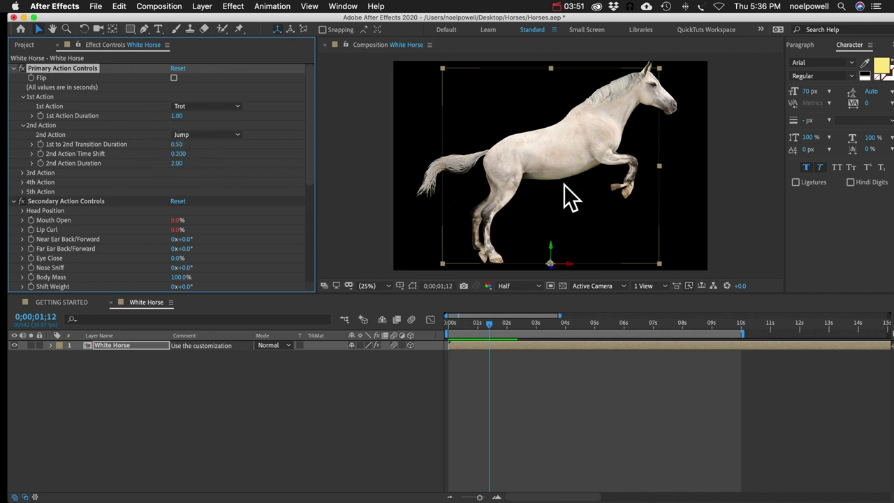
pyautogui.click(181, 144)
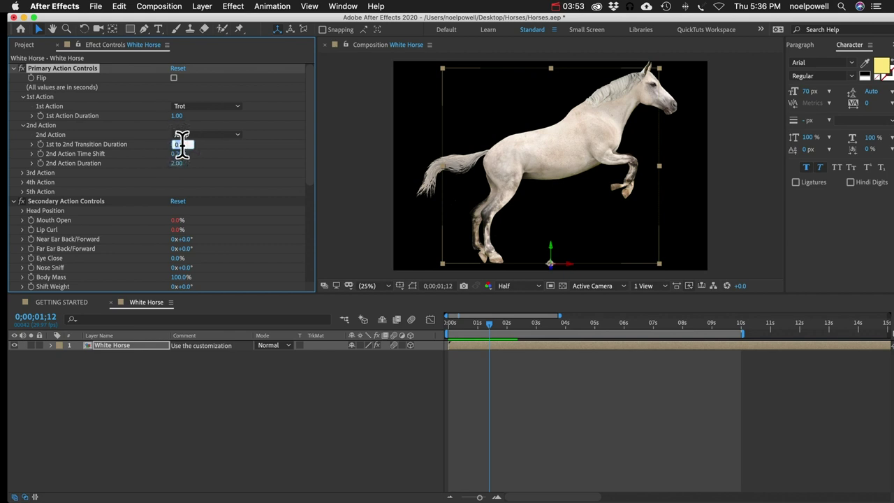
pyautogui.write('0.2')
pyautogui.press('Return')
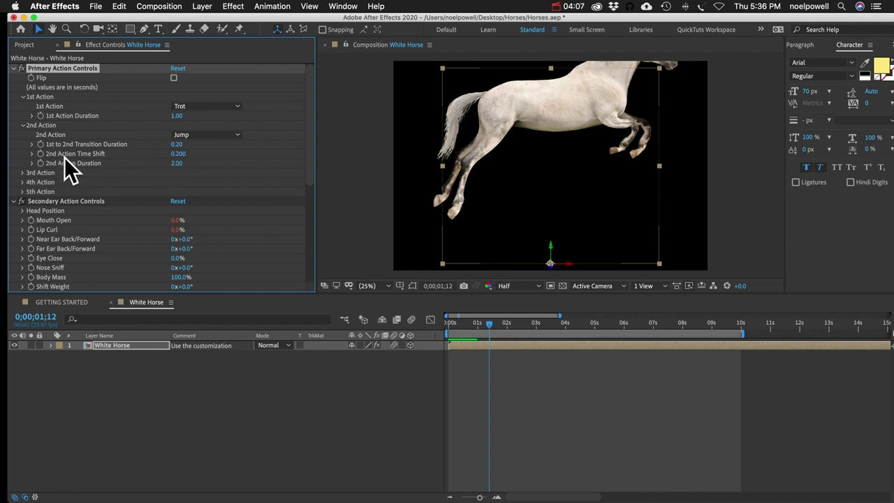
# - Set the White Horse layer's 2nd Action Time Shift to 0 seconds
pyautogui.click(178, 153)
pyautogui.write('0')
pyautogui.press('Return')
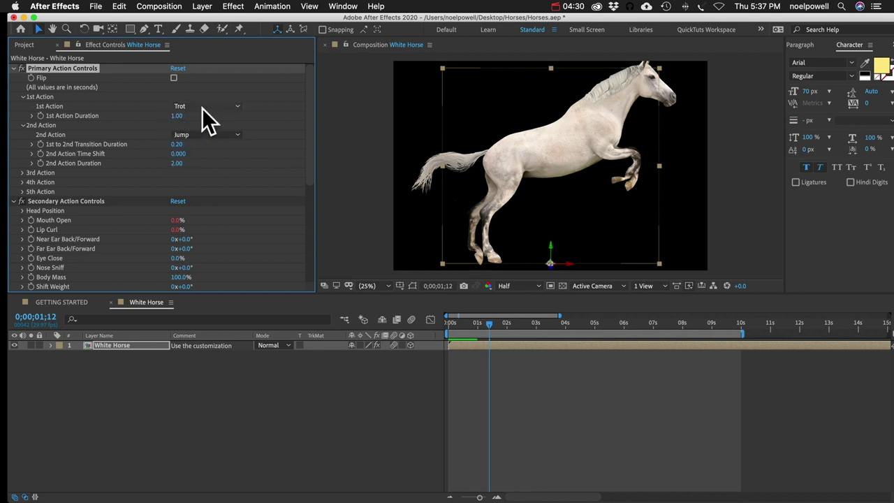
# - Return the White Horse layer's 2nd Action Time Shift to 0.2 seconds and deselect the layer
pyautogui.click(180, 154)
pyautogui.write('0.2')
pyautogui.press('Return')
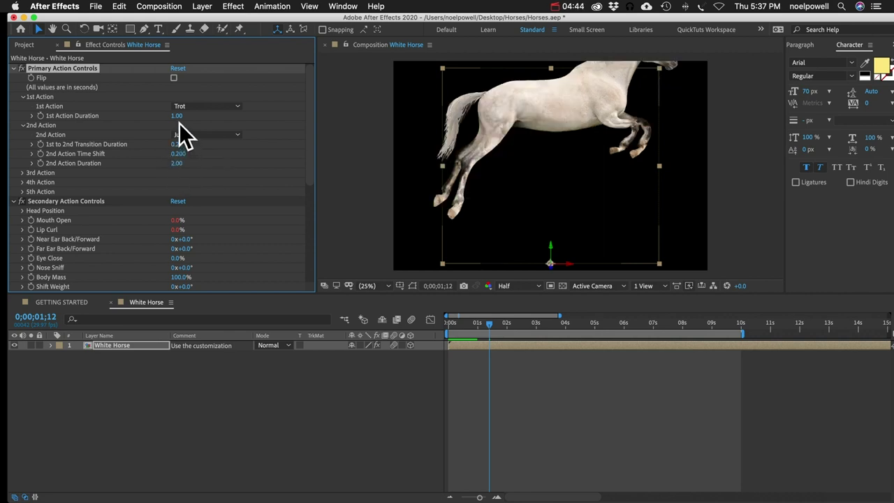
pyautogui.click(179, 155)
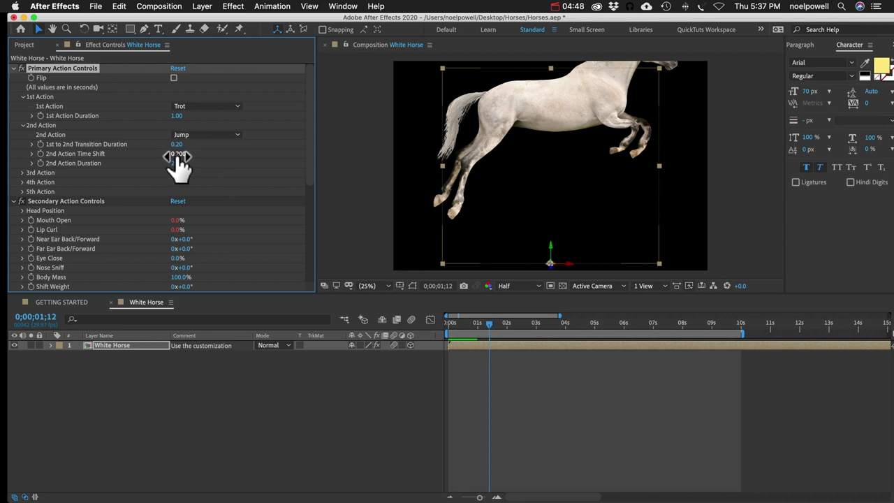
pyautogui.press('Return')
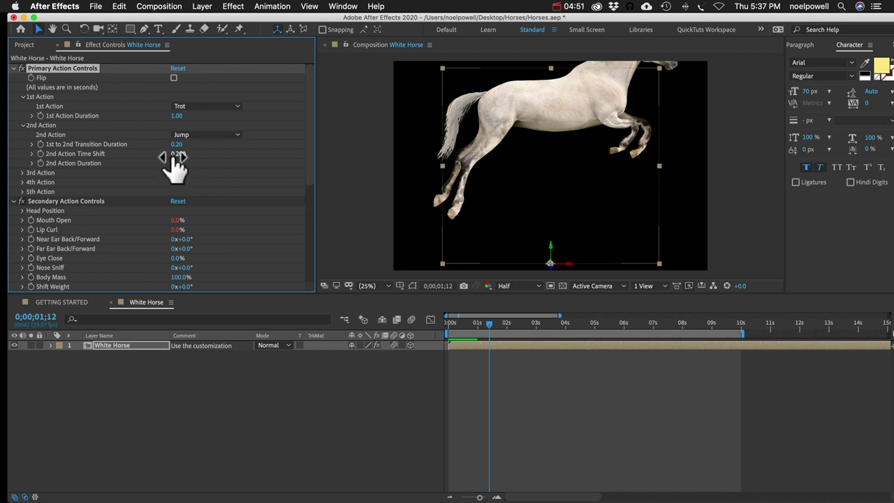
pyautogui.click(265, 472)
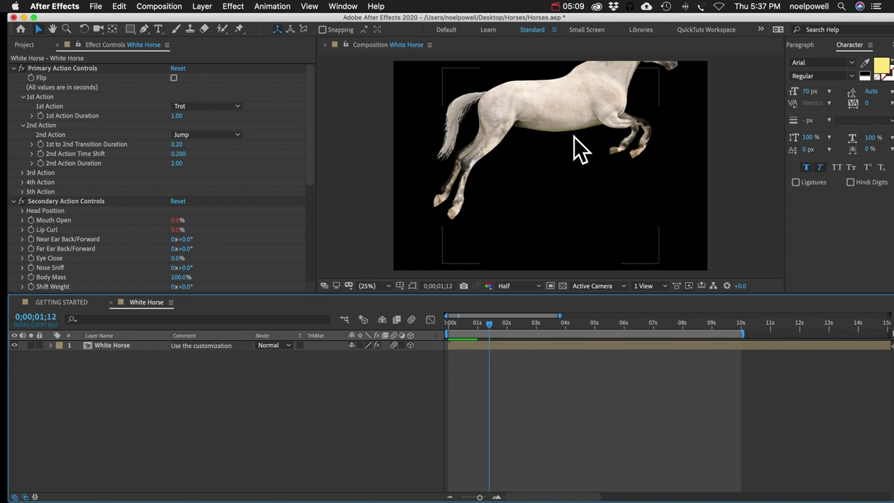
# - Set both the 2nd Action Time Shift and the 1st to 2nd Transition Duration to 0.3 seconds
pyautogui.click(179, 154)
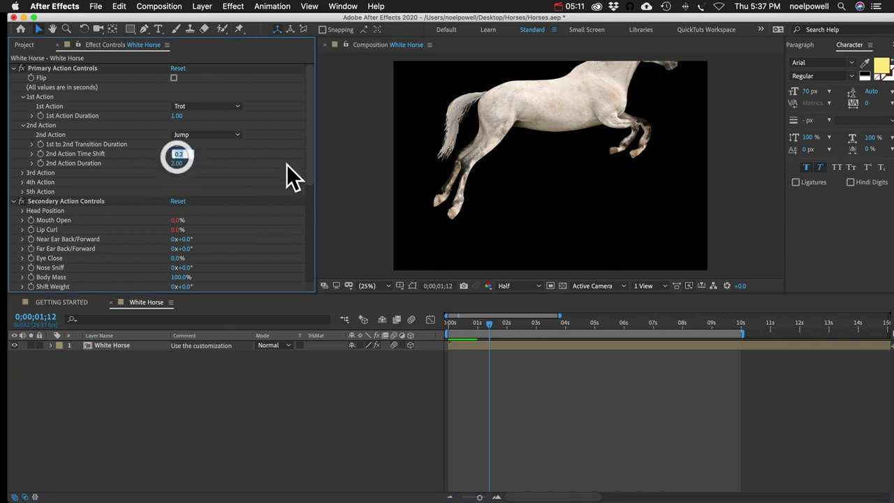
pyautogui.write('0.3')
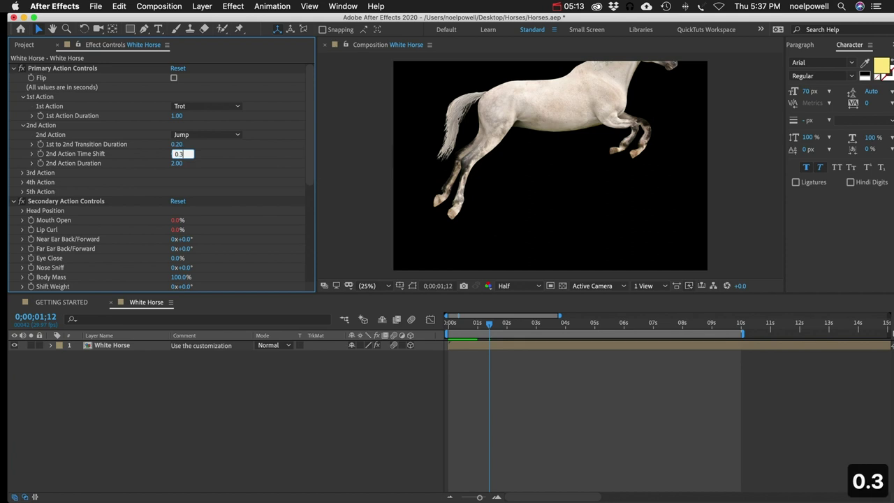
pyautogui.press('Return')
pyautogui.click(181, 144)
pyautogui.write('0.3')
pyautogui.press('Return')
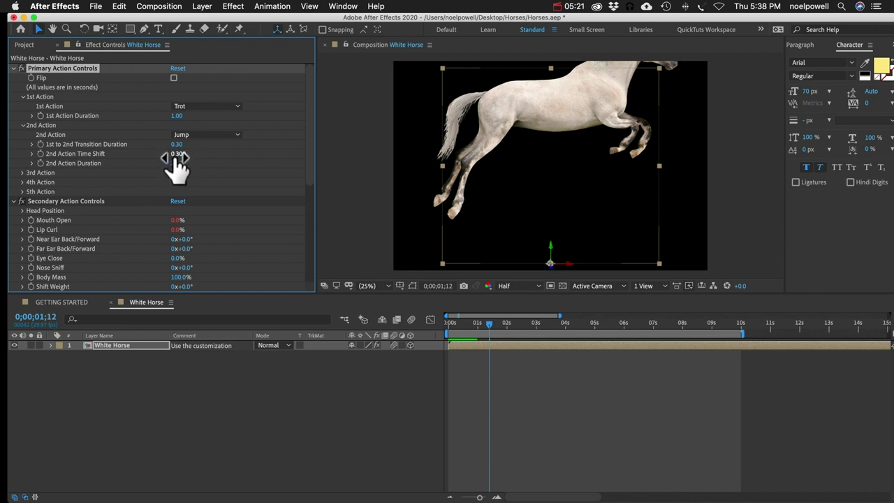
pyautogui.click(159, 386)
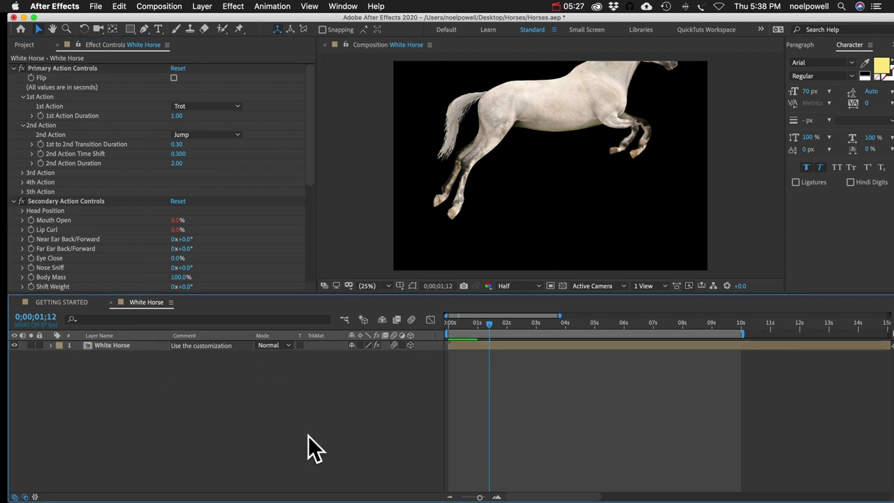
pyautogui.click(199, 102)
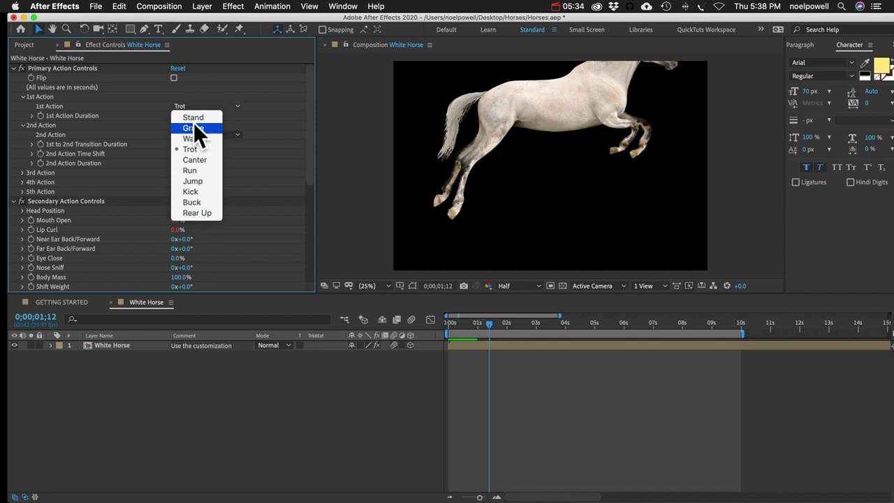
pyautogui.click(136, 145)
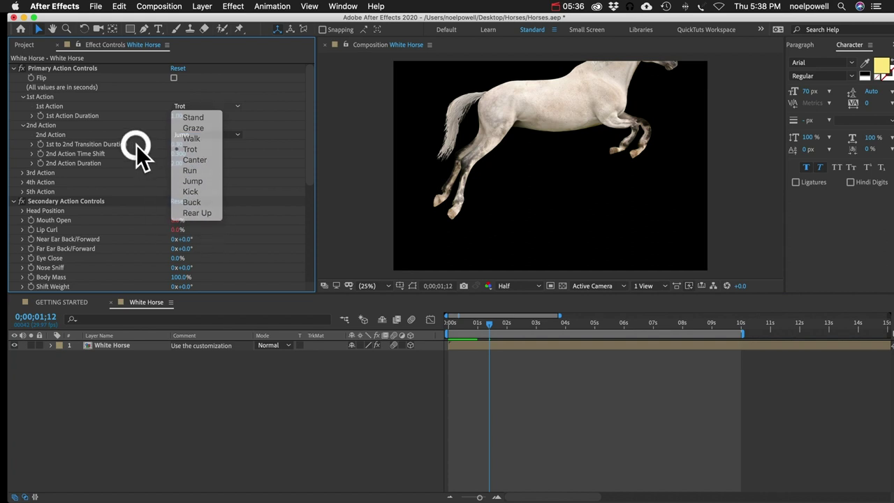
pyautogui.click(131, 144)
pyautogui.click(200, 106)
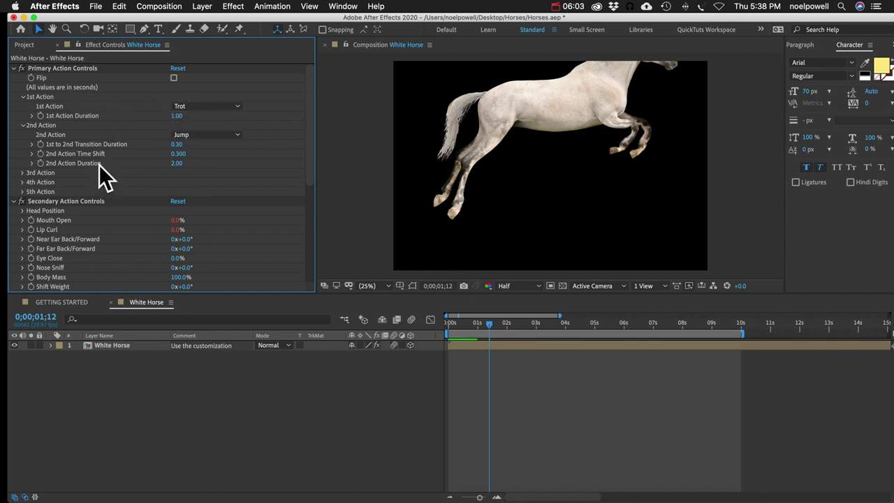
pyautogui.click(179, 116)
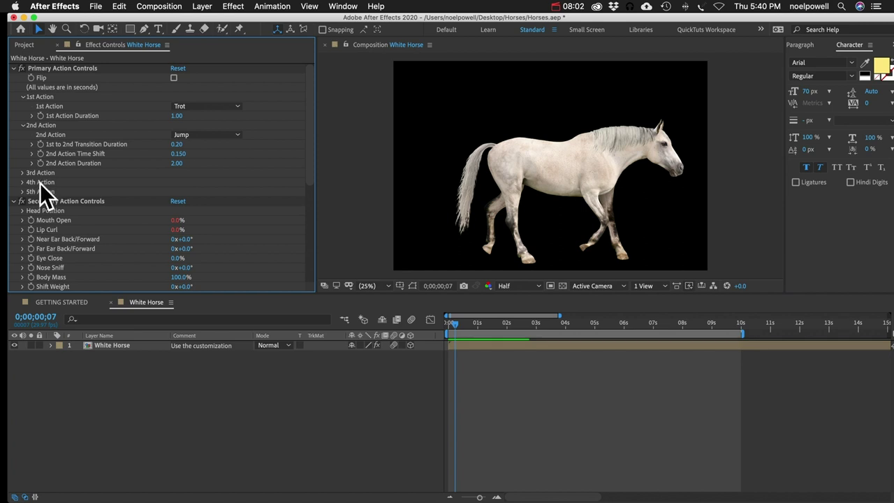
# - View the 5th Action's options in the White Horse's Primary Action Controls and collapse the group again
pyautogui.click(22, 192)
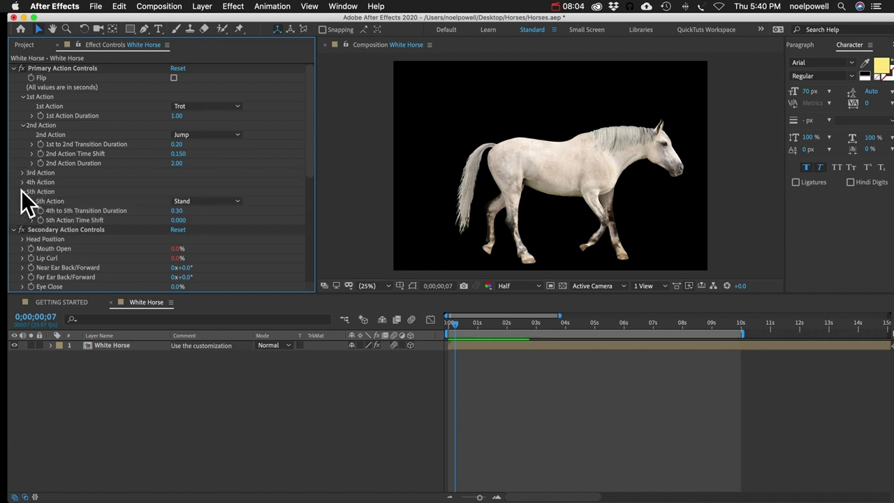
pyautogui.click(22, 192)
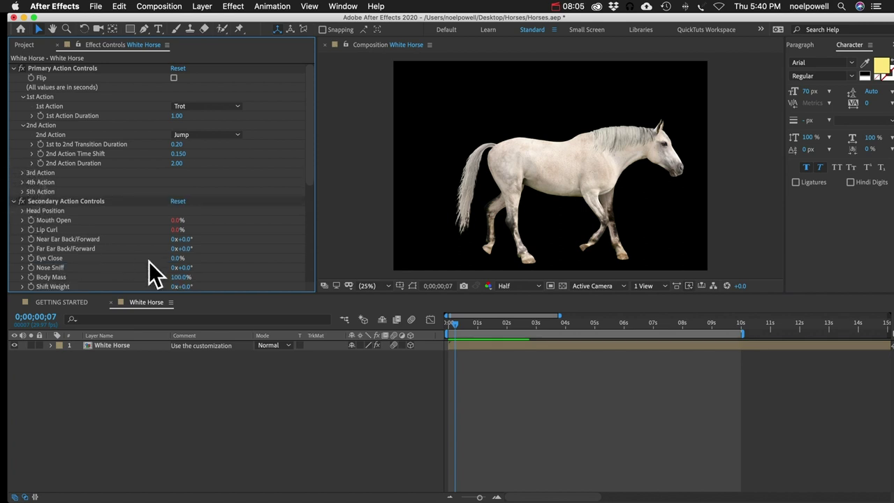
pyautogui.click(116, 343)
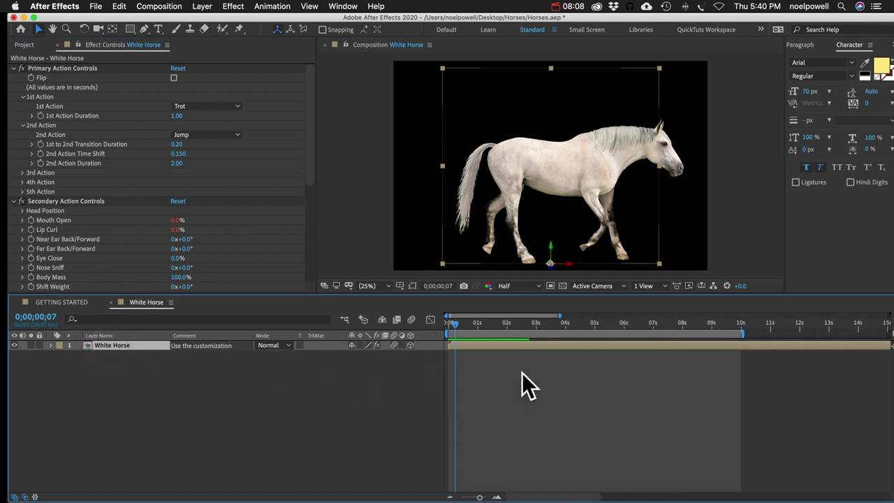
pyautogui.click(223, 362)
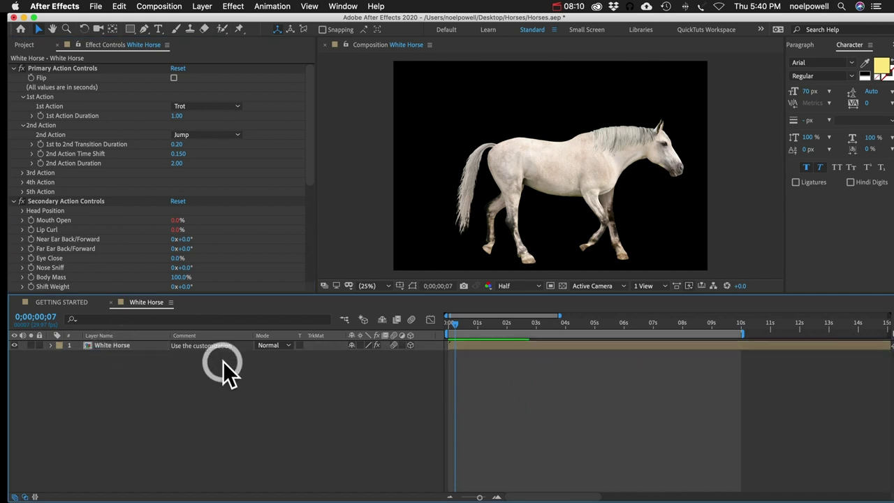
# - Collapse the 2nd Action group, set the 1st Action Duration to 6 seconds and change the 1st Action to Graze
pyautogui.click(23, 125)
pyautogui.click(176, 116)
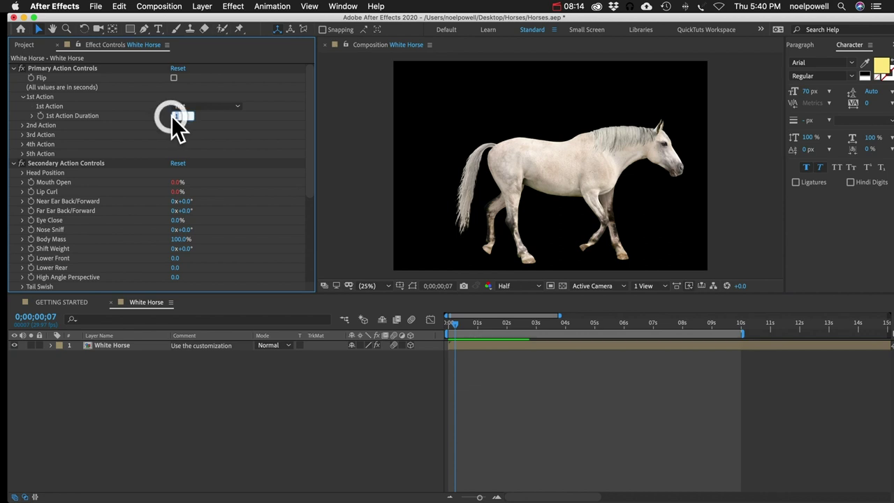
pyautogui.write('6')
pyautogui.press('Return')
pyautogui.click(188, 107)
pyautogui.click(189, 120)
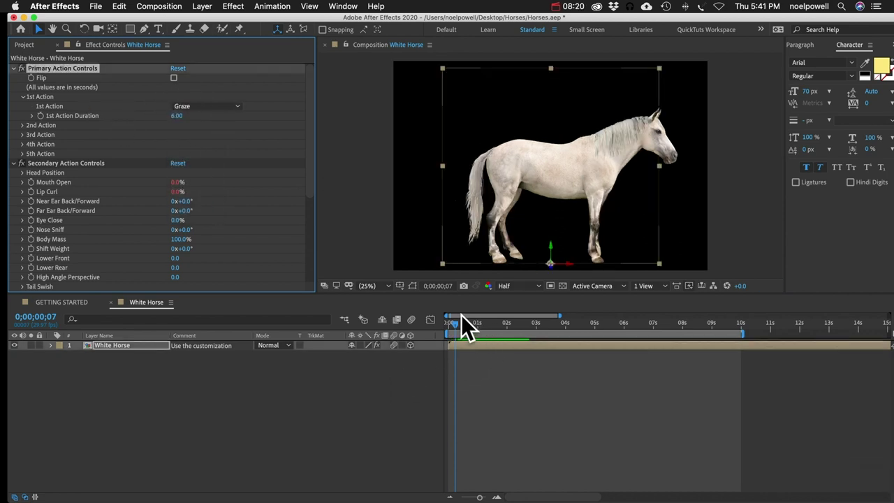
# - Preview the White Horse's Graze action from the start of the composition and deselect the layer
pyautogui.moveTo(456, 323); pyautogui.dragTo(443, 325)
pyautogui.press('space')
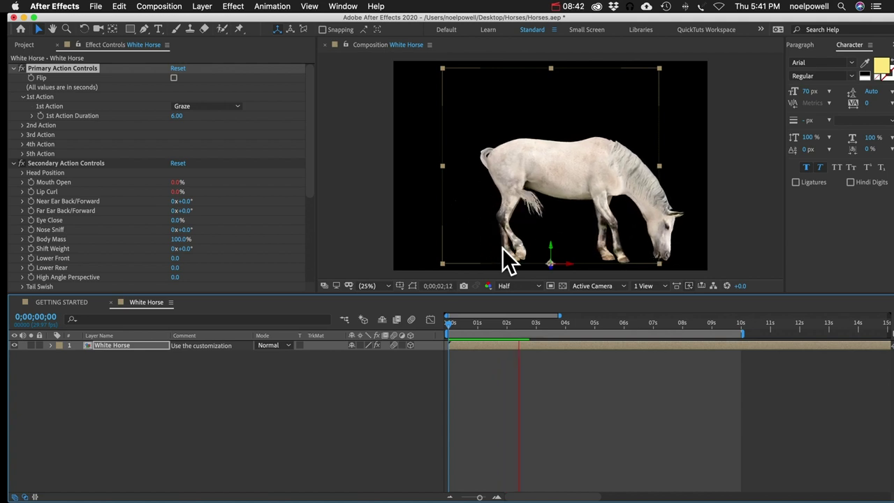
pyautogui.click(325, 397)
pyautogui.press('space')
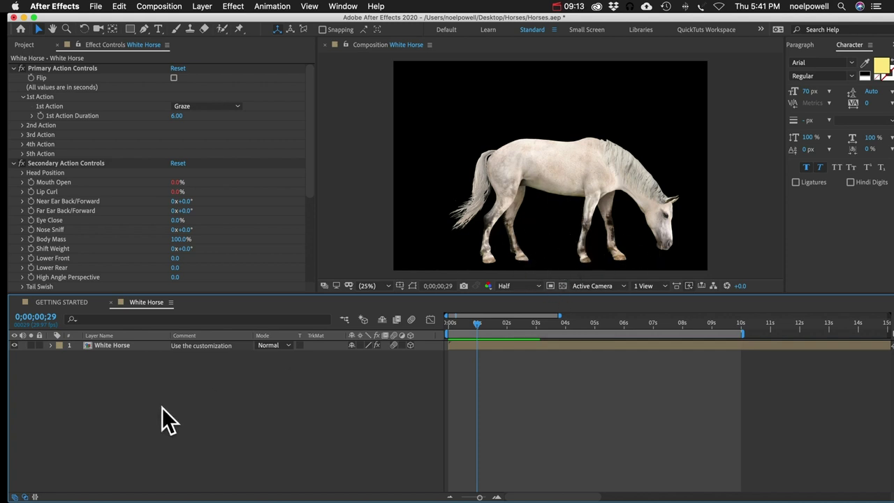
# - Open the Graze Anchor Point Keyframes composition from the project's Extras folder
pyautogui.click(28, 44)
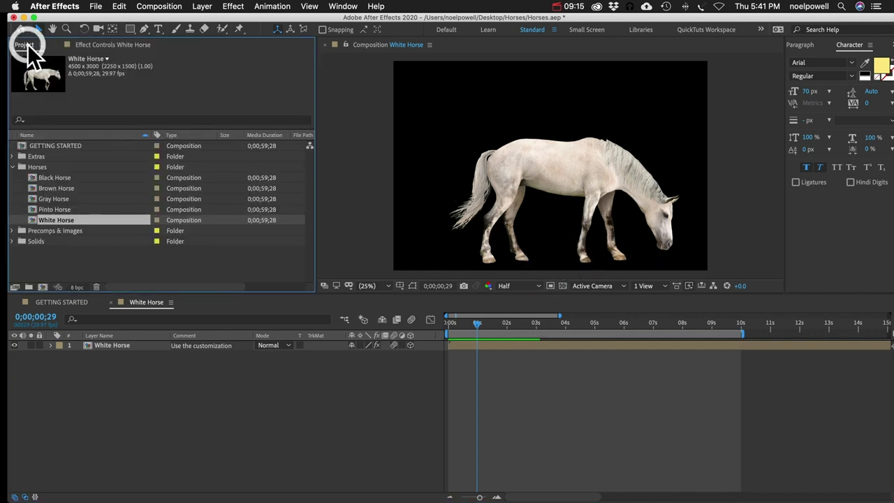
pyautogui.click(12, 167)
pyautogui.click(12, 157)
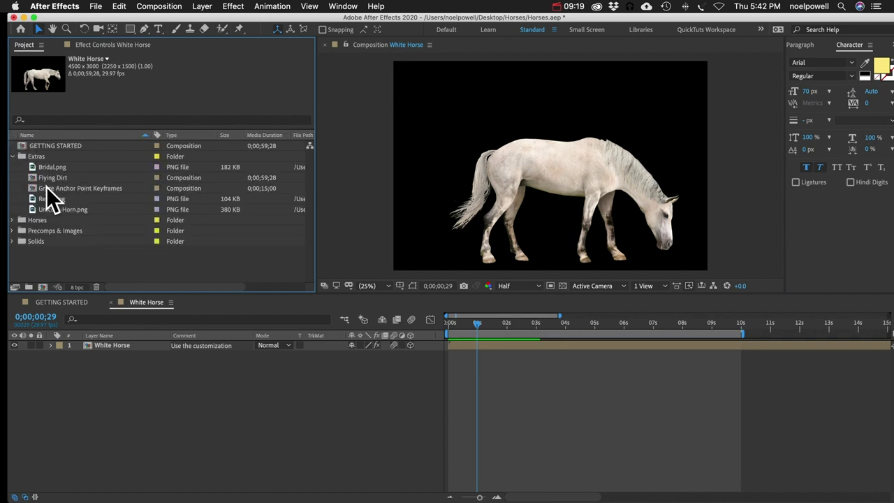
pyautogui.click(47, 188)
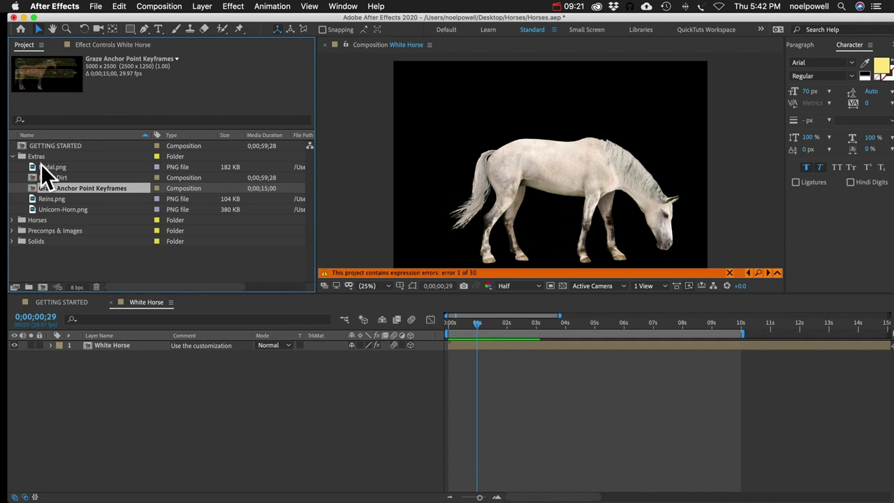
pyautogui.doubleClick(75, 188)
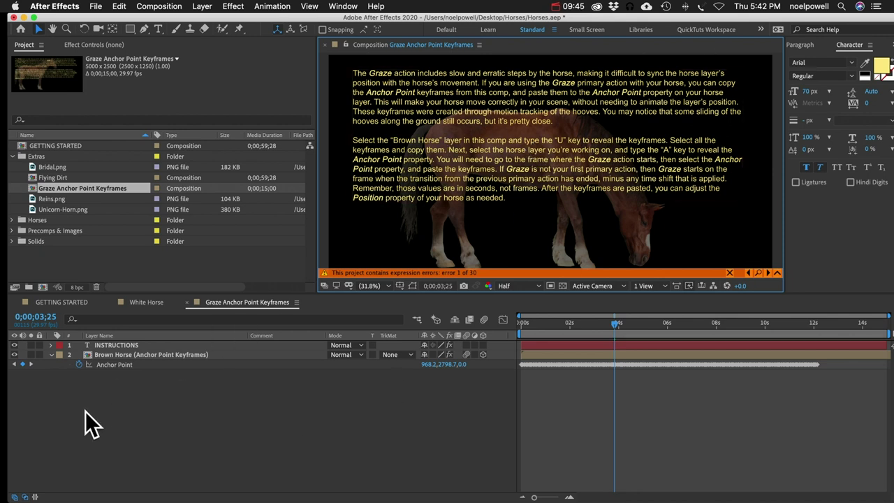
# - Copy all Anchor Point keyframes of the Brown Horse layer and close the Graze Anchor Point Keyframes composition
pyautogui.click(124, 385)
pyautogui.click(771, 364)
pyautogui.moveTo(792, 366); pyautogui.dragTo(521, 375)
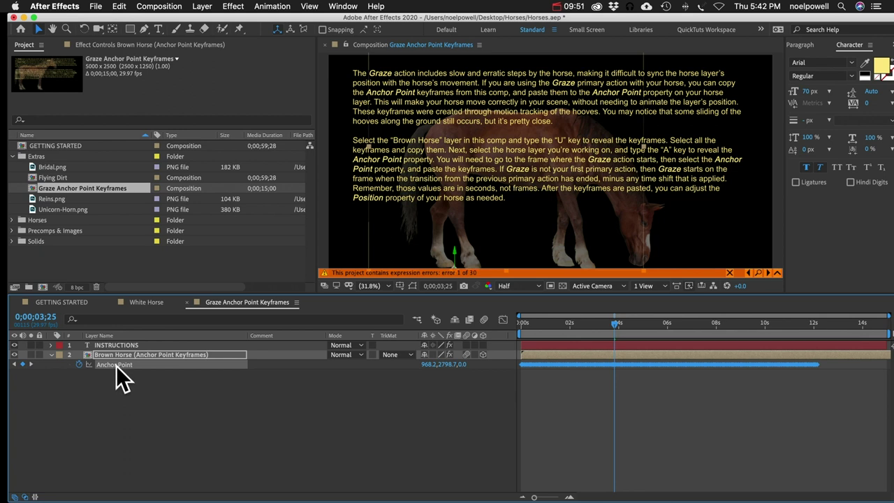
pyautogui.press('super+c')
pyautogui.click(188, 396)
pyautogui.press('super+w')
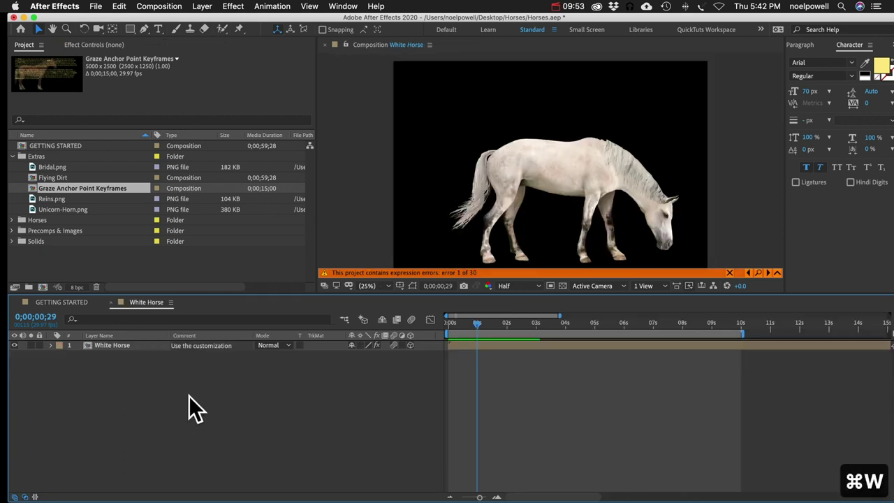
# - Paste the copied keyframes onto the White Horse layer's Anchor Point at 0;00;00;00
pyautogui.click(126, 346)
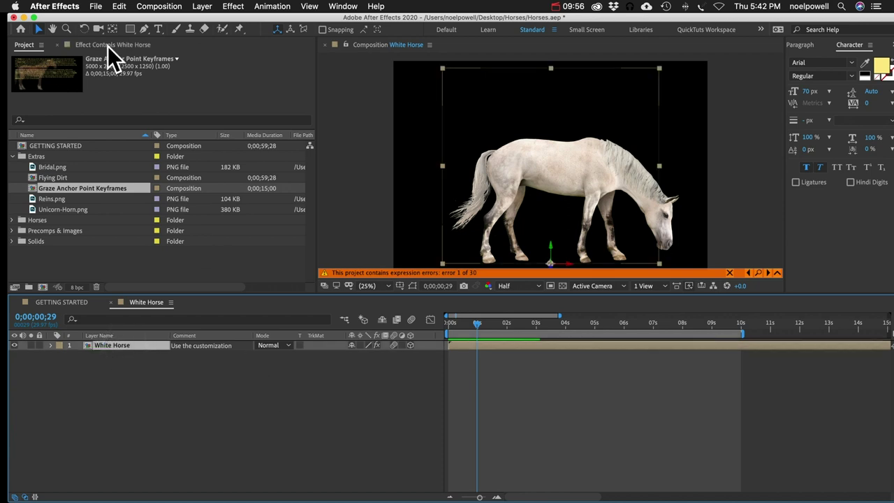
pyautogui.moveTo(476, 324); pyautogui.dragTo(449, 322)
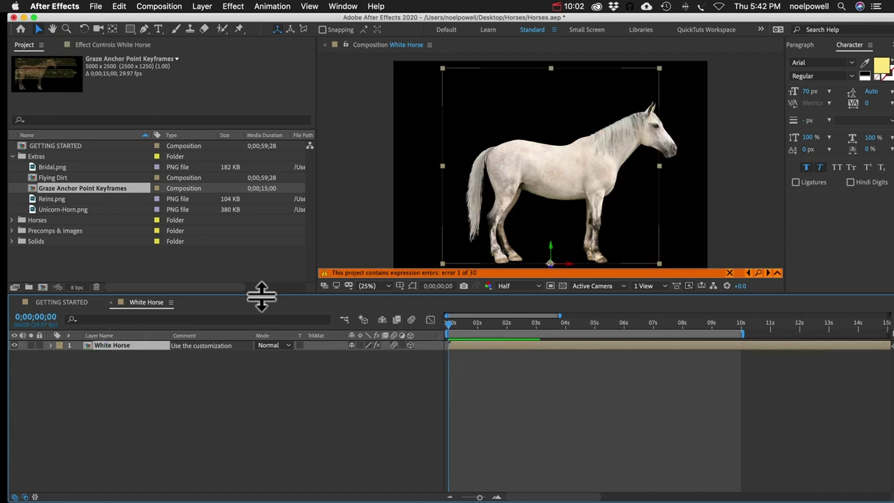
pyautogui.press('a')
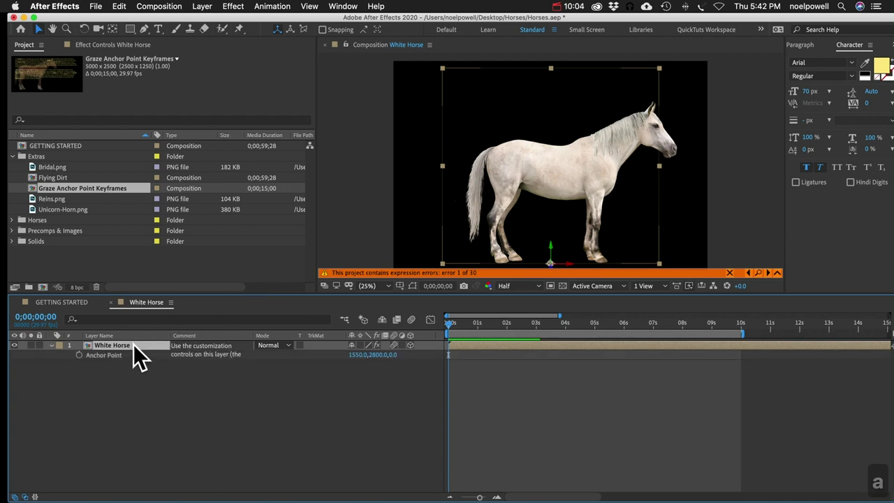
pyautogui.click(98, 356)
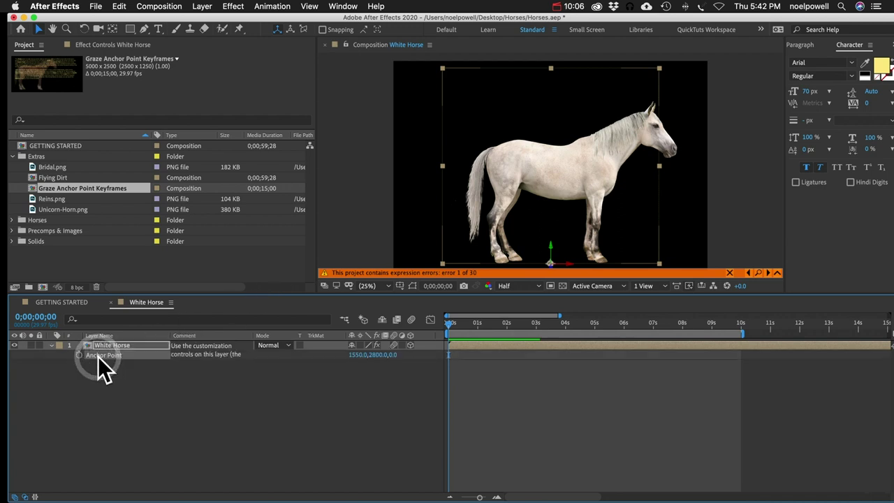
pyautogui.press('super+v')
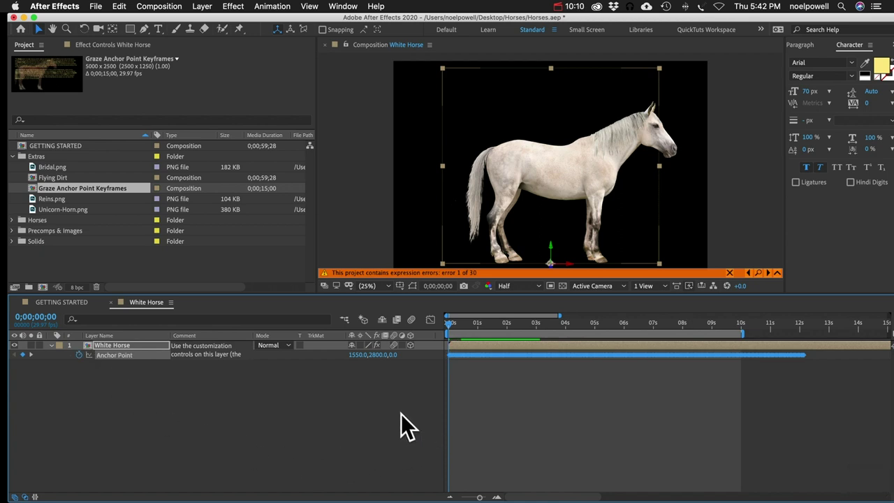
# - Review the White Horse's 1st Action choices and 2nd Action timing settings, and scrub forward from the composition's start
pyautogui.click(126, 45)
pyautogui.click(201, 107)
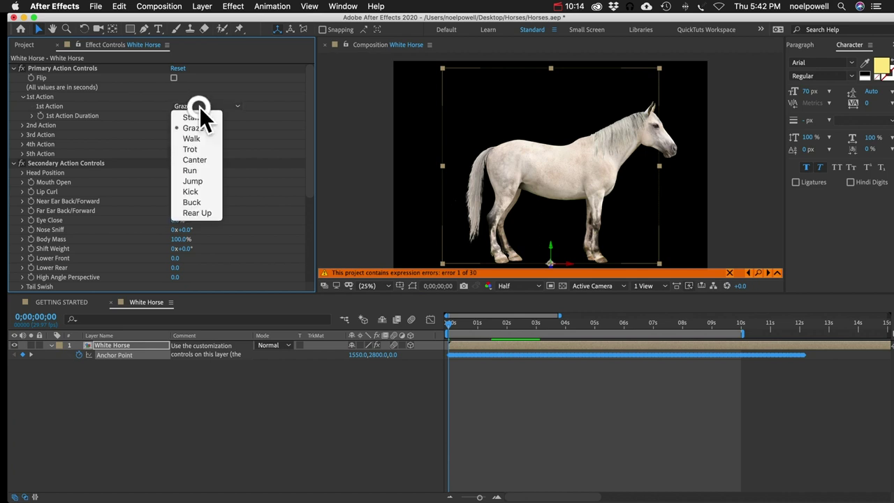
pyautogui.click(39, 137)
pyautogui.click(23, 126)
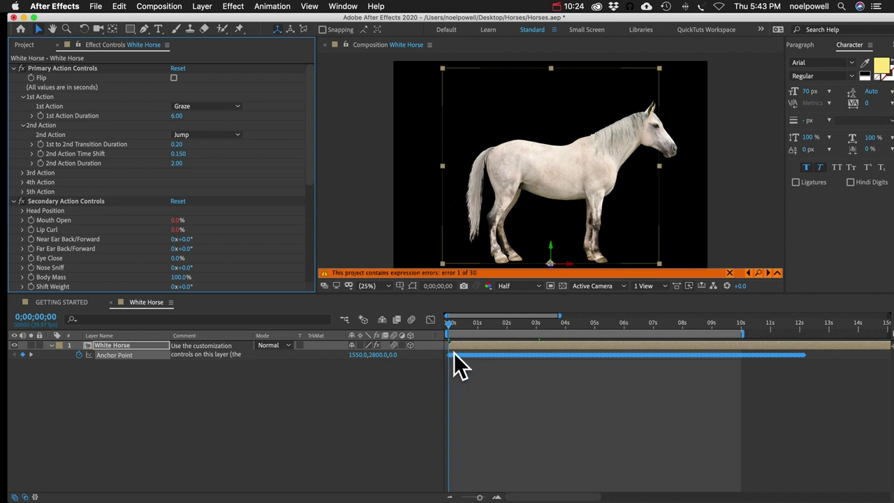
pyautogui.moveTo(457, 325); pyautogui.dragTo(495, 324)
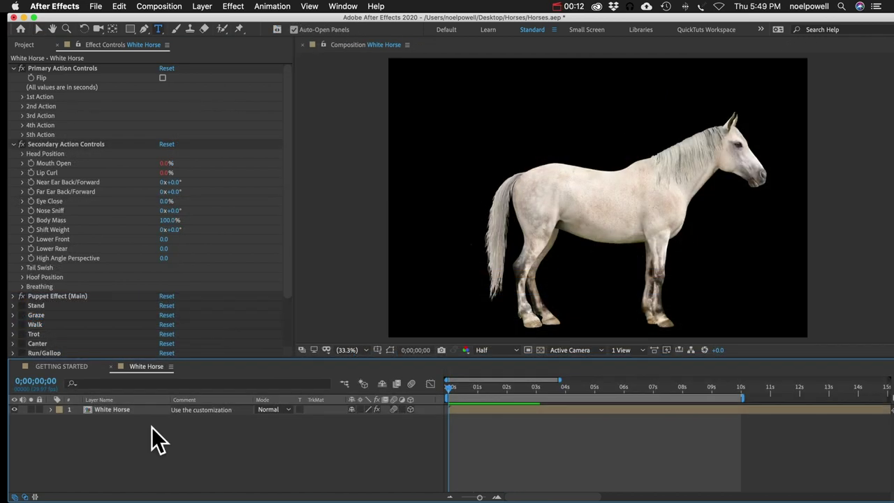
# - Try opening the horse's mouth with Mouth Open in the Secondary Action Controls, and check the 1st Action settings
pyautogui.click(58, 144)
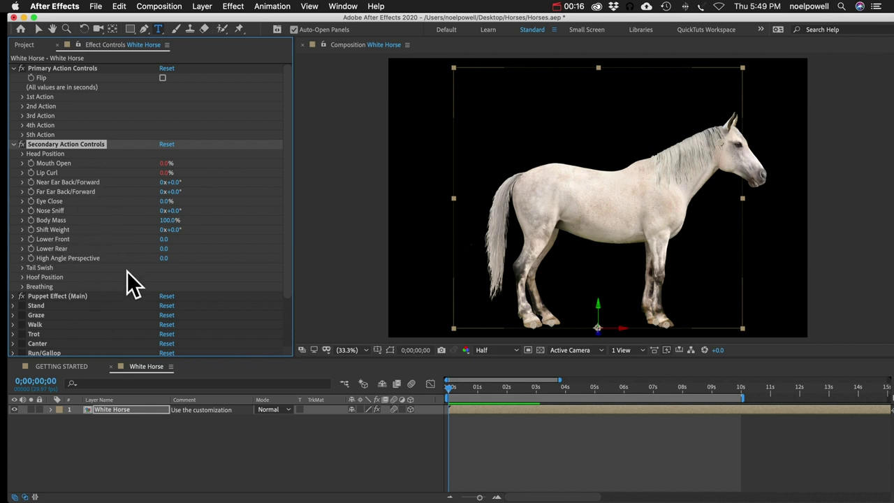
pyautogui.press('v')
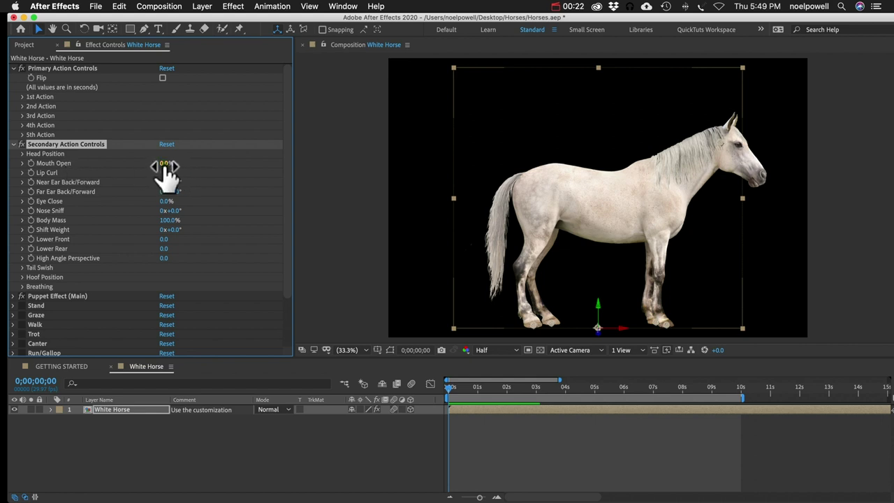
pyautogui.moveTo(165, 178); pyautogui.dragTo(258, 165)
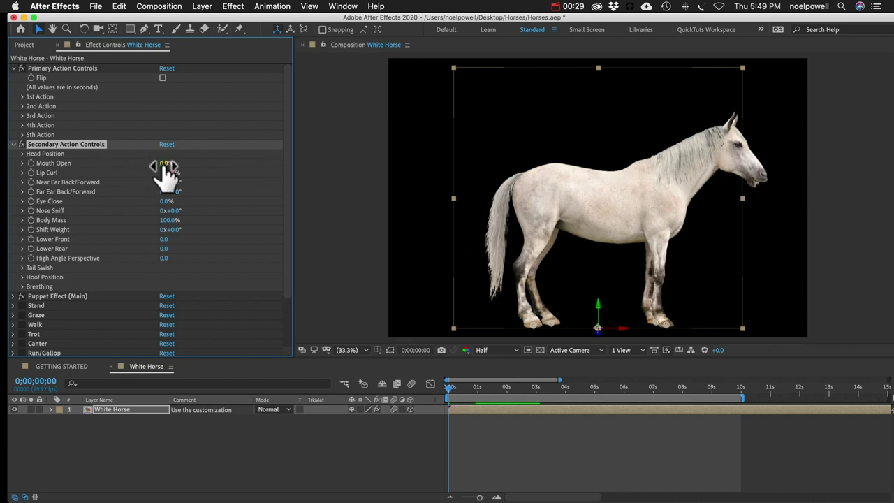
pyautogui.moveTo(163, 169); pyautogui.dragTo(255, 155)
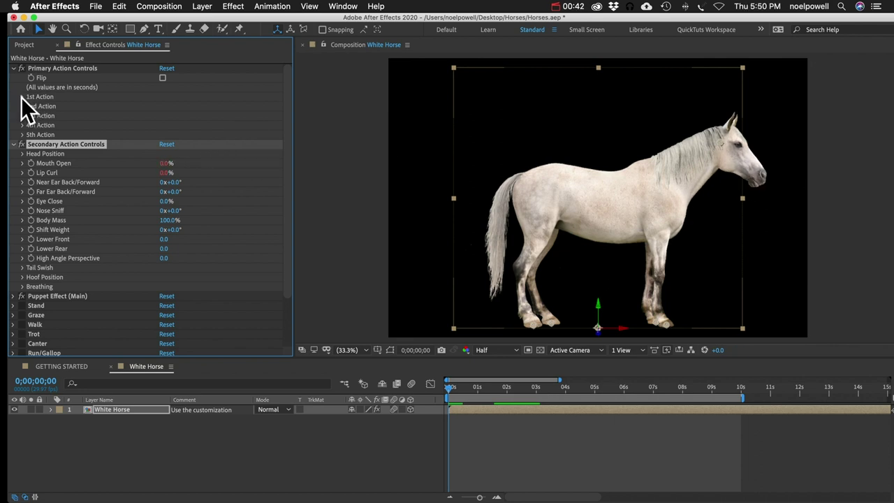
pyautogui.click(22, 97)
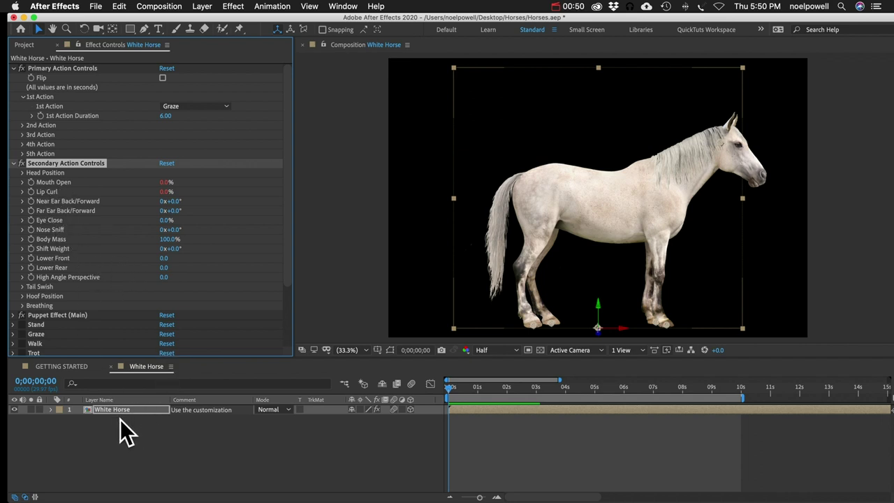
pyautogui.click(23, 96)
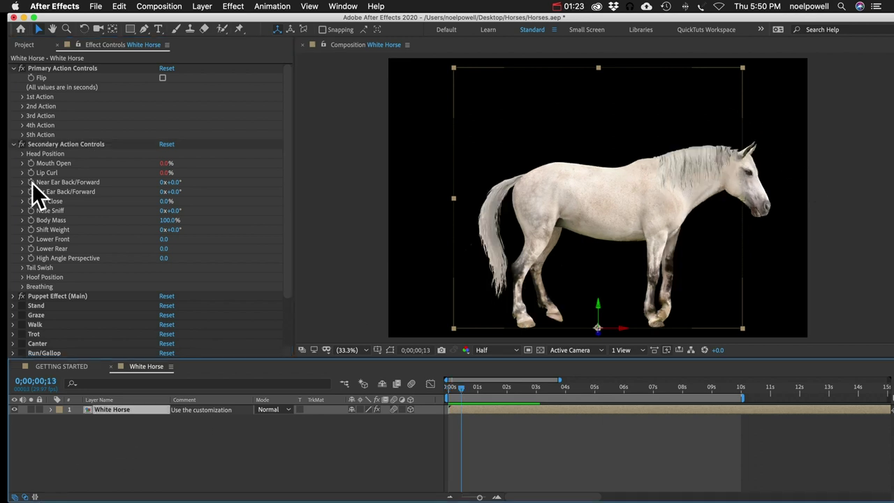
# - Start keyframing Near Ear Back/Forward at 0;00;00;13, reveal the White Horse's keyframes and widen the Layer Name column
pyautogui.click(32, 183)
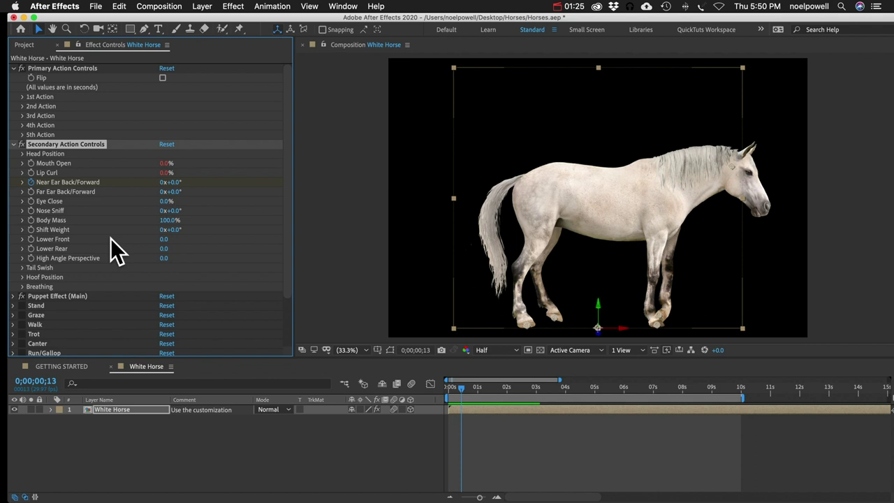
pyautogui.press('u')
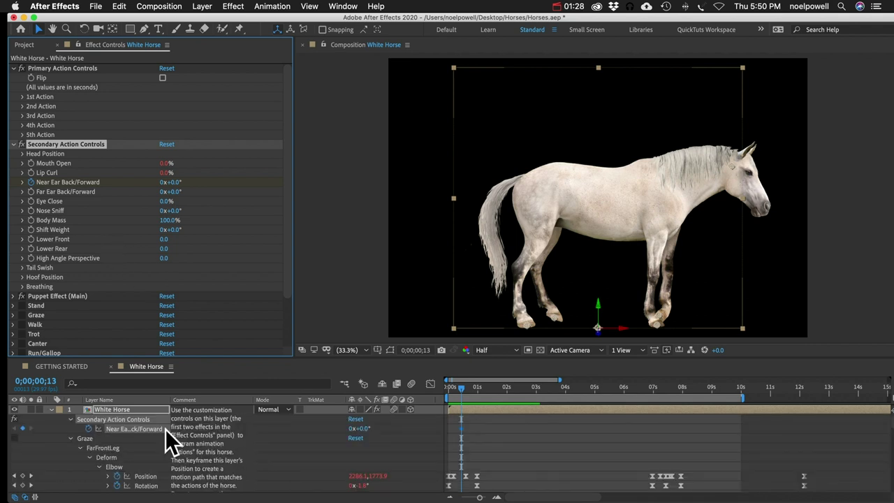
pyautogui.moveTo(170, 399); pyautogui.dragTo(223, 400)
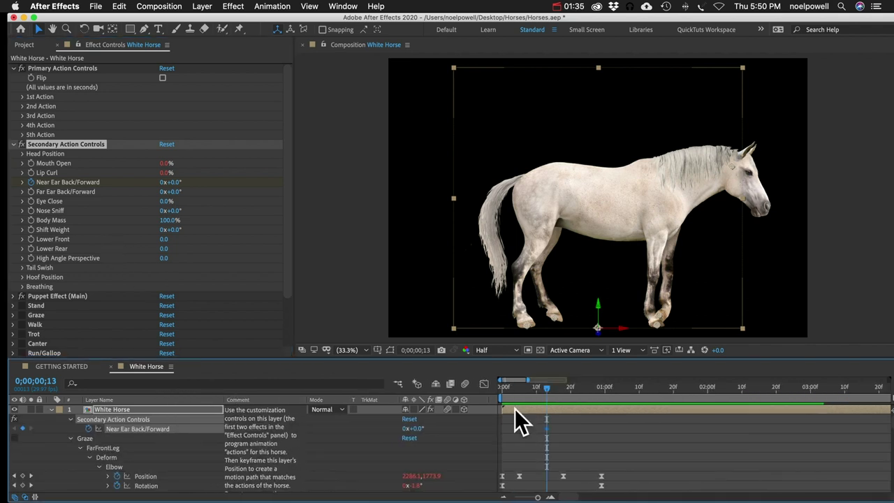
# - Advance four frames to 0;00;00;17 and keyframe Near Ear Back/Forward at -40°
pyautogui.press('pagedown')
pyautogui.press('pagedown')
pyautogui.press('pagedown')
pyautogui.press('pagedown')
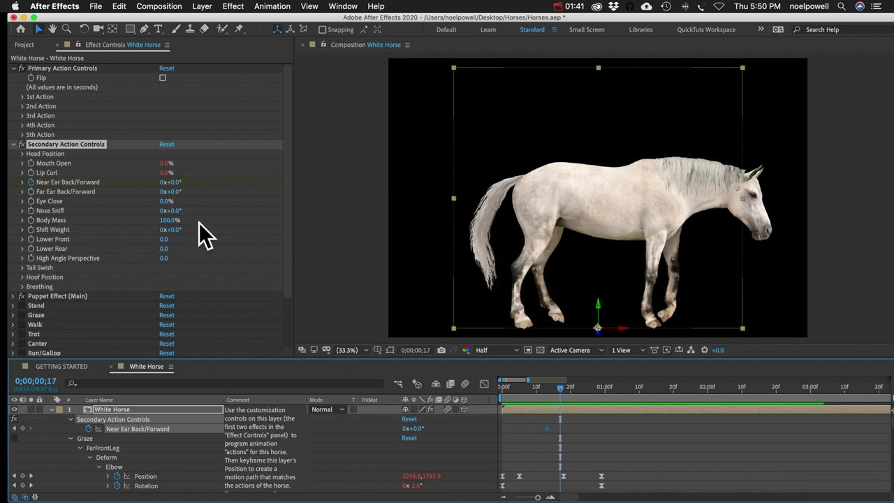
pyautogui.click(172, 182)
pyautogui.write('-40')
pyautogui.press('Return')
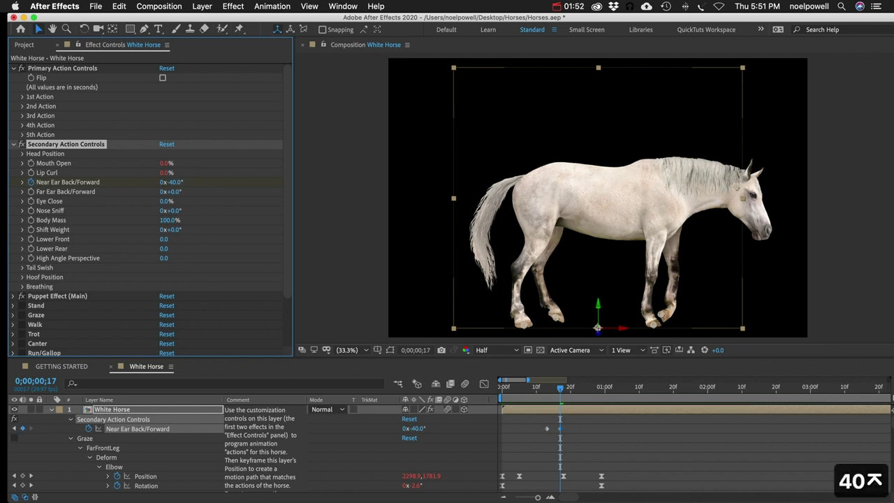
# - Advance five frames to 0;00;00;22 and keyframe Near Ear Back/Forward at 50°
pyautogui.press('pagedown')
pyautogui.press('pagedown')
pyautogui.press('pagedown')
pyautogui.press('pagedown')
pyautogui.press('pagedown')
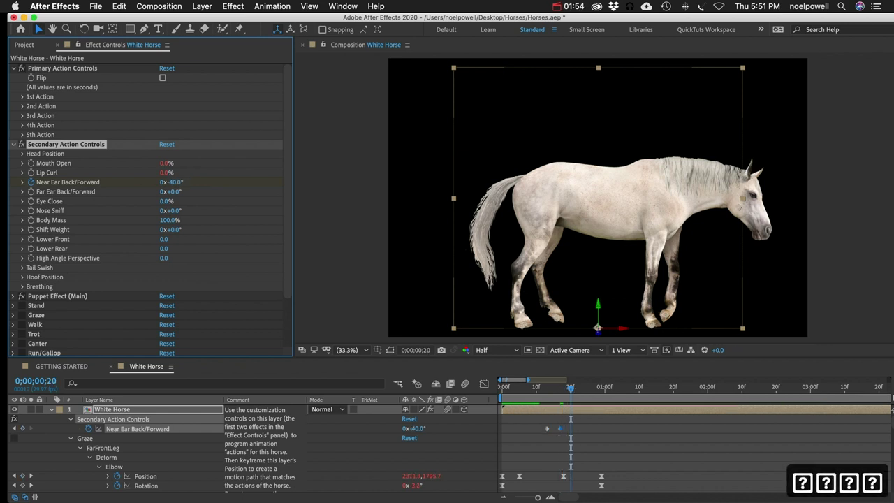
pyautogui.click(178, 183)
pyautogui.write('50')
pyautogui.press('Return')
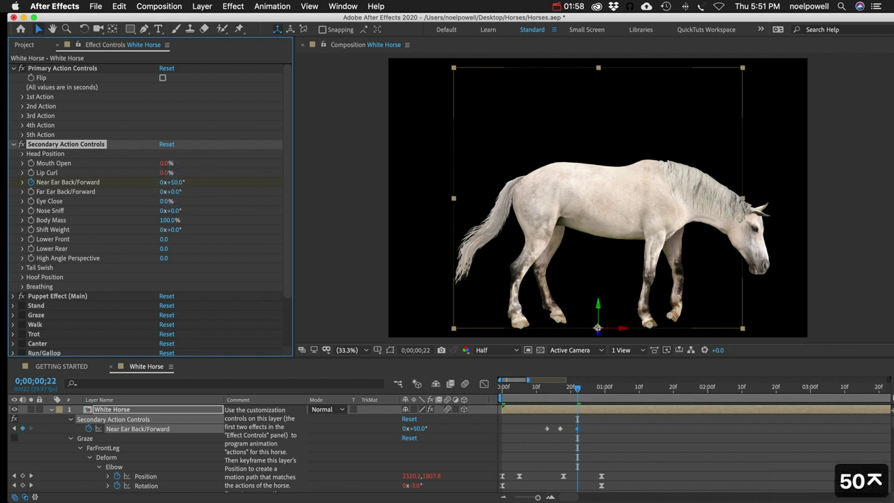
# - Advance four frames to 0;00;00;26 and keyframe Near Ear Back/Forward at -10°
pyautogui.press('pagedown')
pyautogui.press('pagedown')
pyautogui.press('pagedown')
pyautogui.press('pagedown')
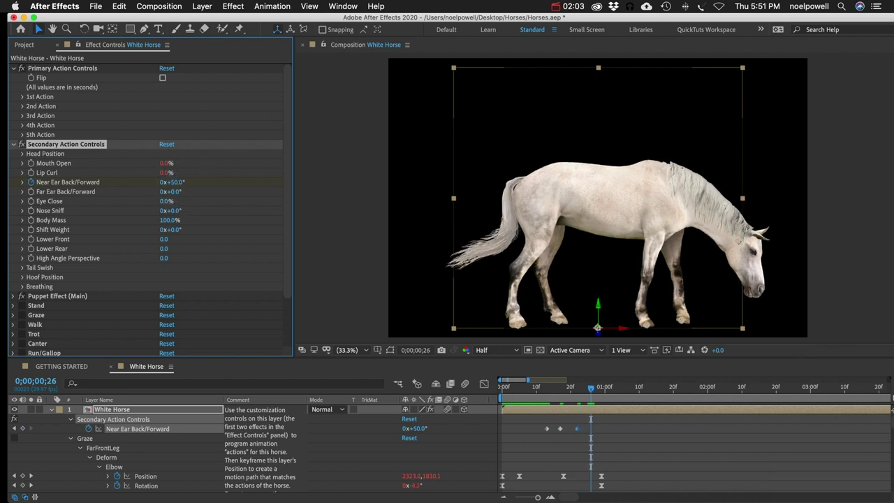
pyautogui.click(175, 183)
pyautogui.write('-10')
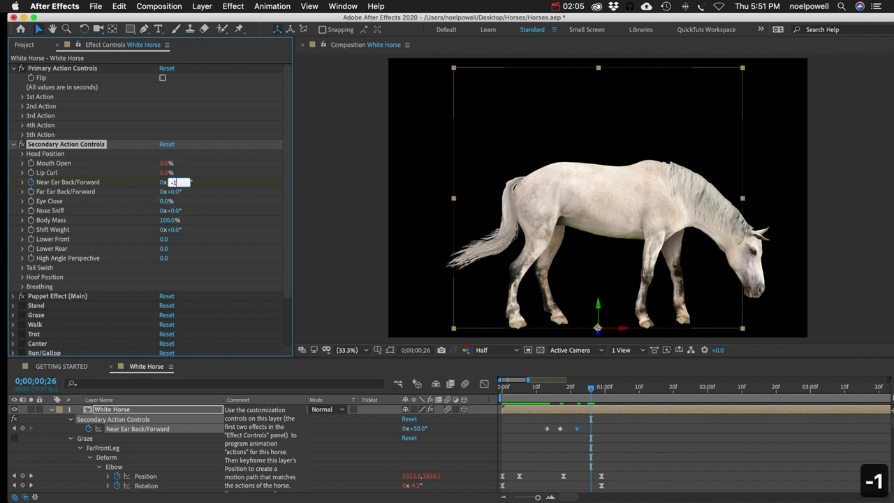
pyautogui.press('Return')
# - Advance three frames to 0;00;00;29 and keyframe Near Ear Back/Forward at 3°
pyautogui.press('pagedown')
pyautogui.press('pagedown')
pyautogui.press('pagedown')
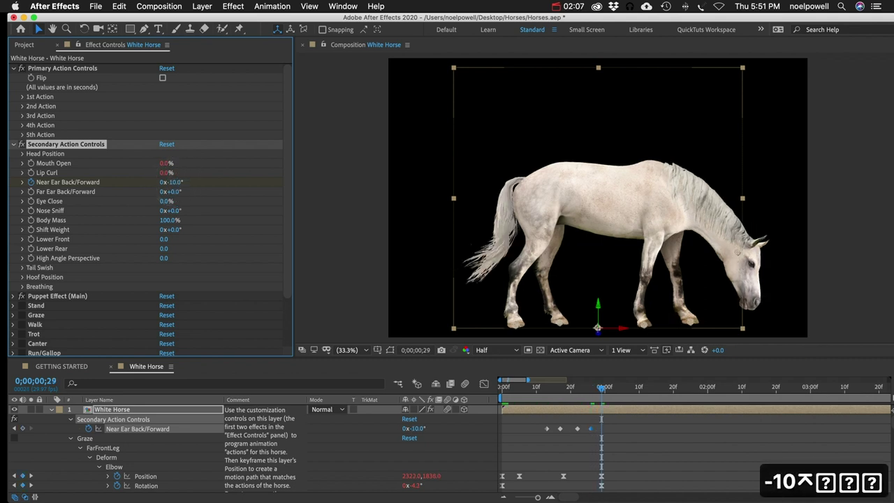
pyautogui.click(175, 183)
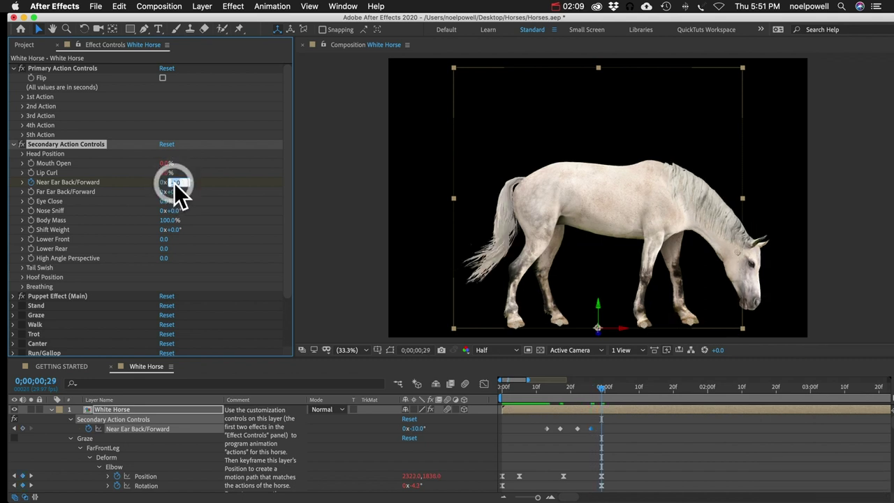
pyautogui.write('3')
pyautogui.press('Return')
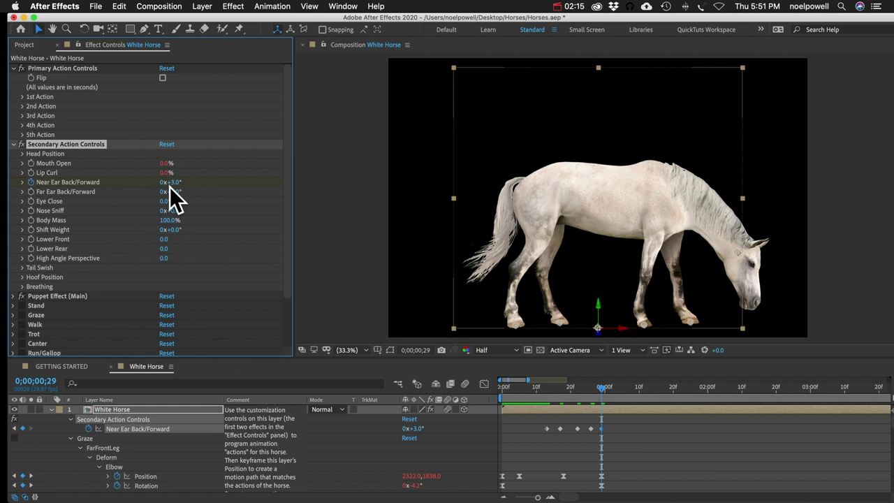
# - Advance two frames to 0;00;01;01, keyframe Near Ear Back/Forward at 0°, and preview the ear movement
pyautogui.press('super+Right')
pyautogui.press('super+Right')
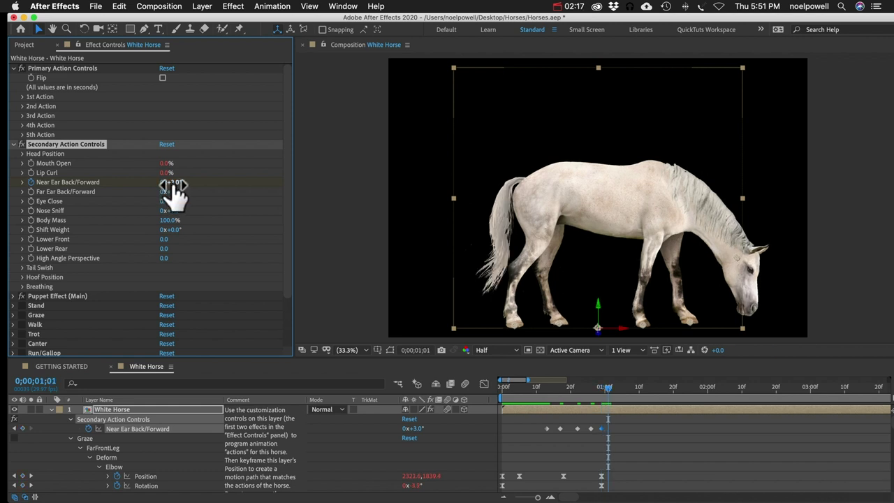
pyautogui.write('0')
pyautogui.press('Return')
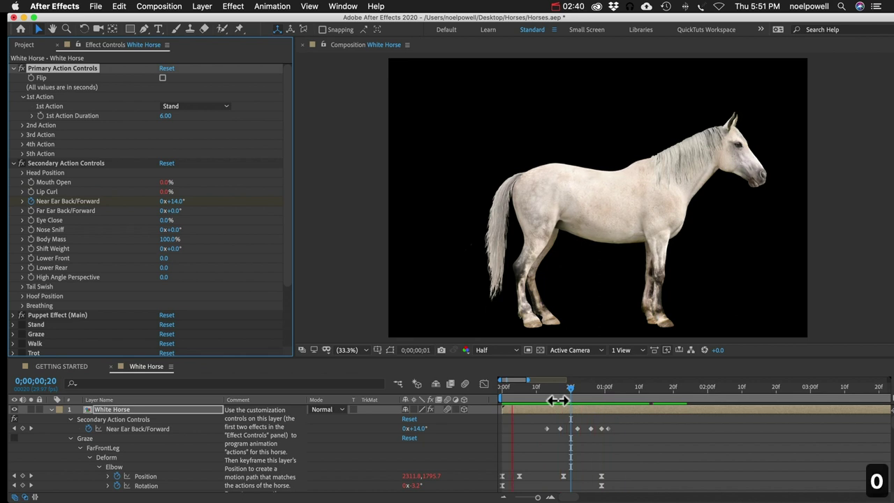
pyautogui.press('space')
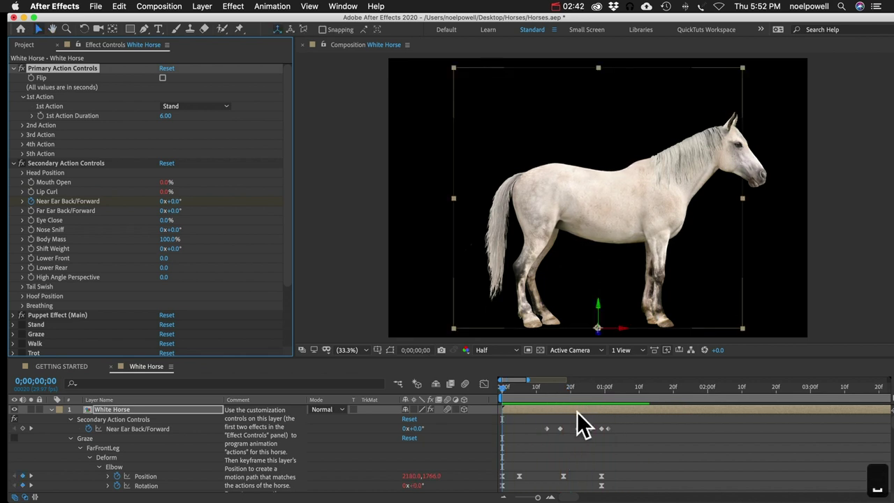
# - Apply Easy Ease to all of the Near Ear Back/Forward keyframes and deselect them
pyautogui.click(593, 425)
pyautogui.moveTo(535, 427); pyautogui.dragTo(595, 432)
pyautogui.rightClick(592, 429)
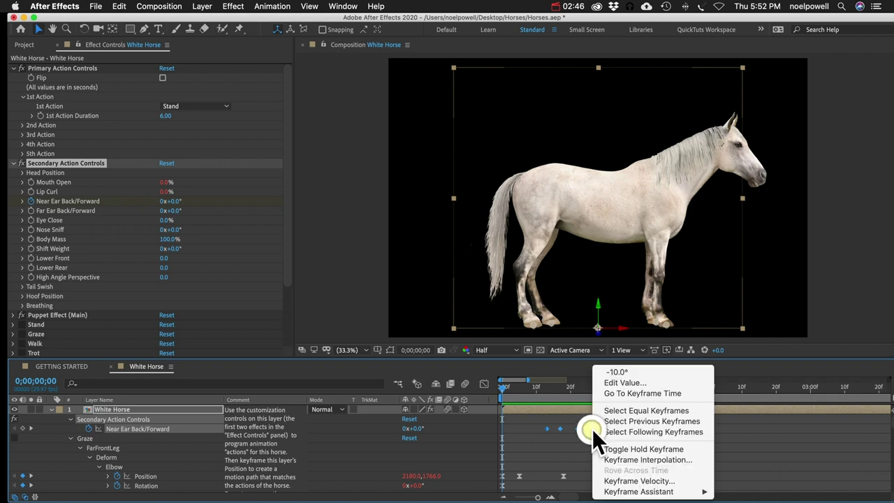
pyautogui.moveTo(638, 491)
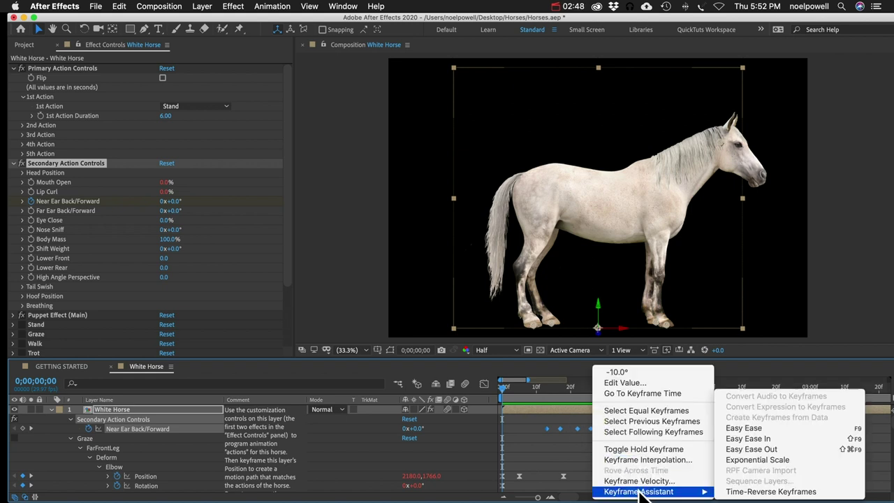
pyautogui.click(759, 428)
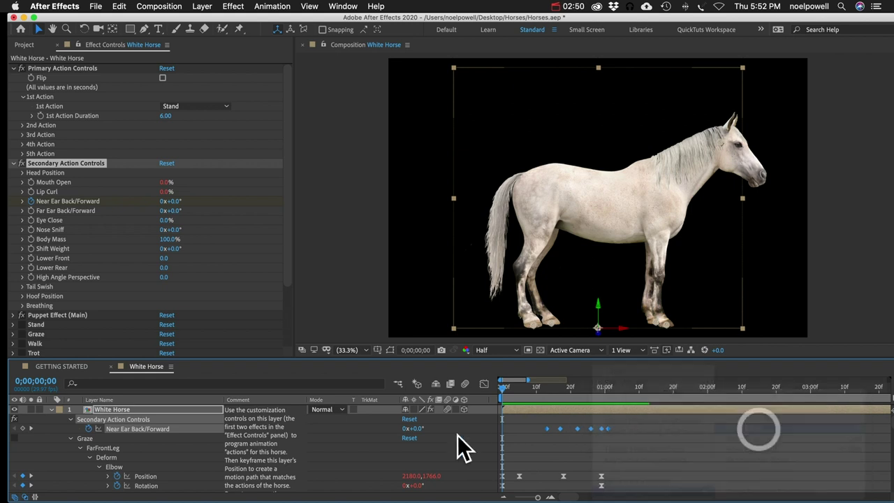
pyautogui.click(526, 413)
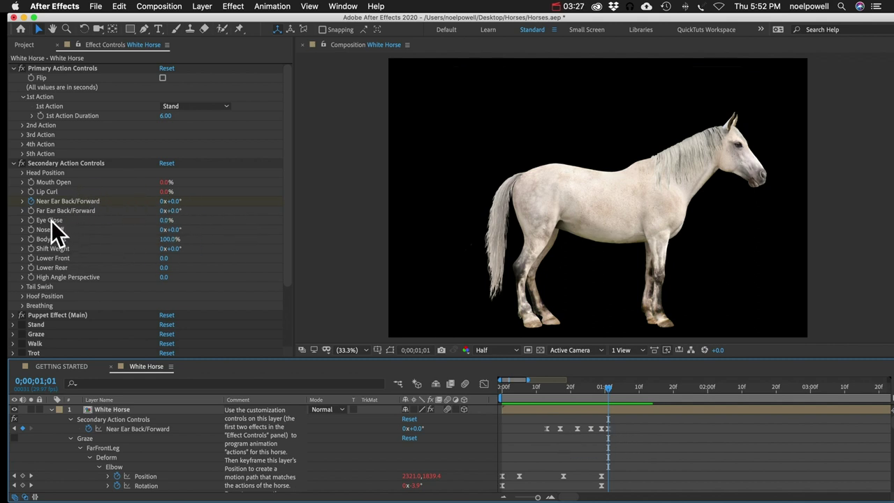
# - Set Nose Sniff to about 237° and Body Mass to 101% in the Secondary Action Controls
pyautogui.moveTo(180, 232); pyautogui.dragTo(306, 230)
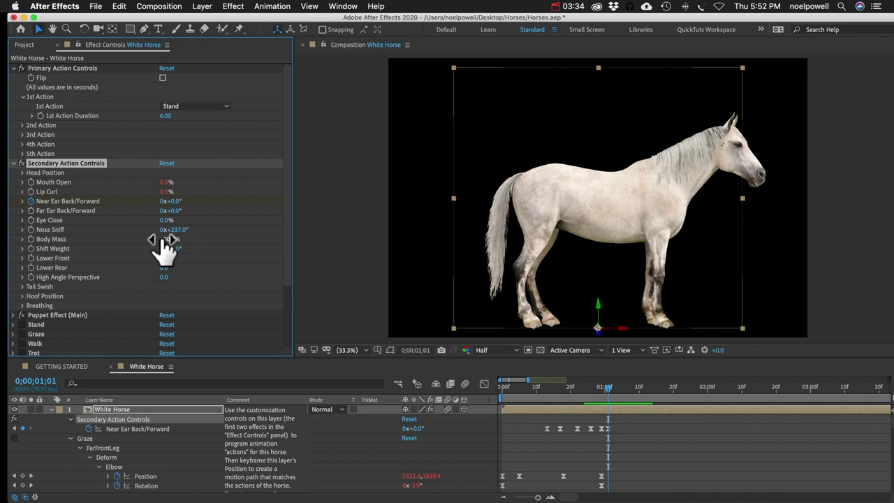
pyautogui.moveTo(169, 244)
pyautogui.mouseDown()
pyautogui.moveTo(161, 243)
pyautogui.moveTo(178, 242)
pyautogui.moveTo(155, 242)
pyautogui.mouseUp()
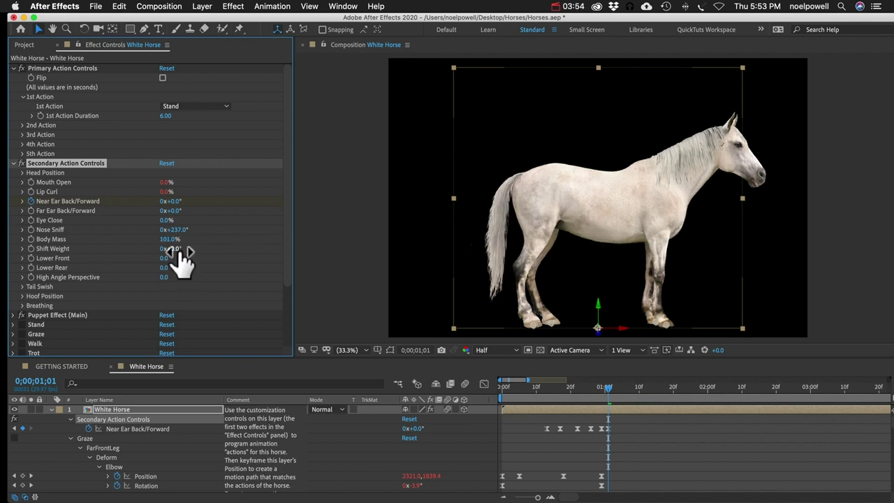
# - Try Shift Weight at 132° and undo it, then try Lower Front, Lower Rear and High Angle Perspective at 131
pyautogui.moveTo(183, 250); pyautogui.dragTo(239, 240)
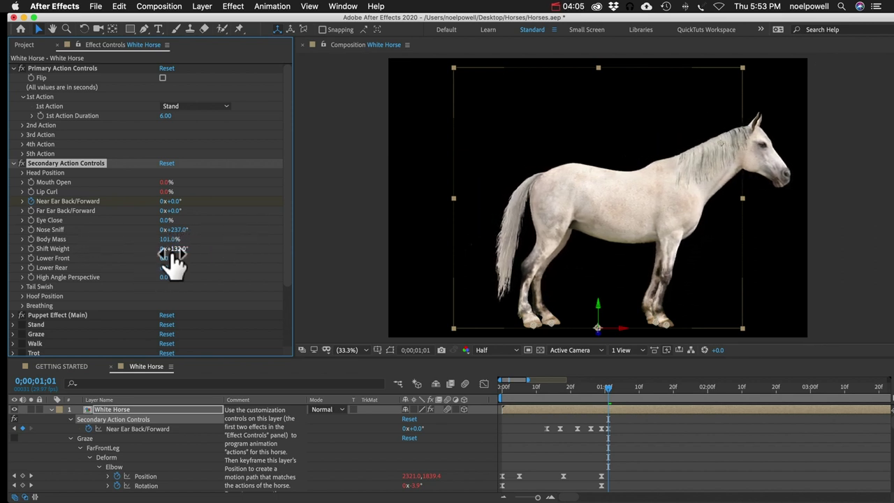
pyautogui.press('super+z')
pyautogui.moveTo(168, 260); pyautogui.dragTo(380, 259)
pyautogui.moveTo(222, 267); pyautogui.dragTo(385, 259)
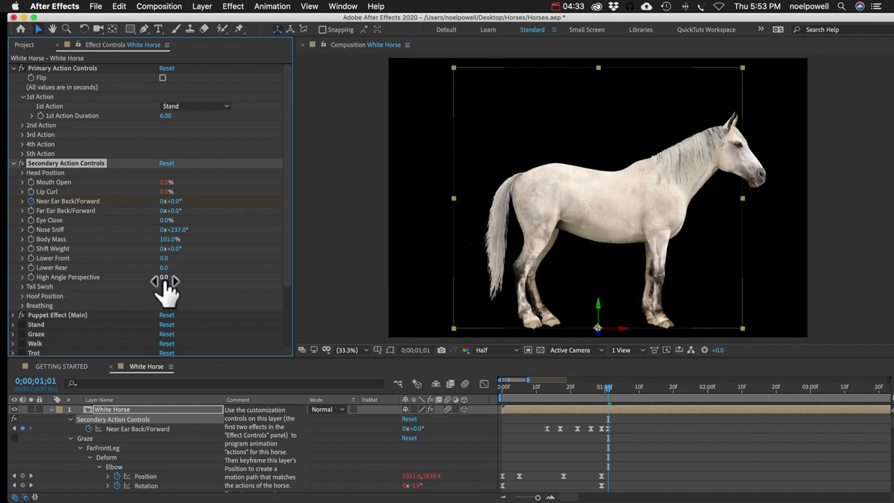
pyautogui.moveTo(164, 280); pyautogui.dragTo(238, 279)
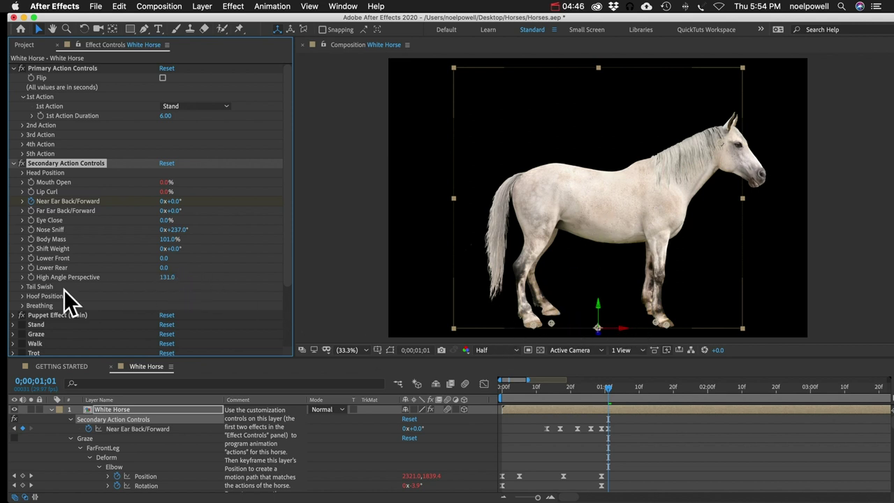
# - Turn on Tail Swish for the White Horse and preview the tail movement
pyautogui.click(21, 286)
pyautogui.scroll(-3, 77, 300)
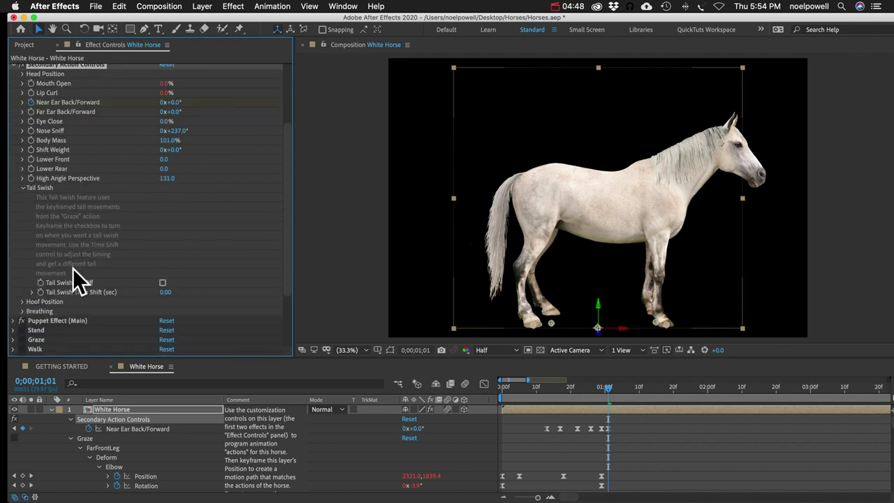
pyautogui.click(162, 282)
pyautogui.press('KP_0')
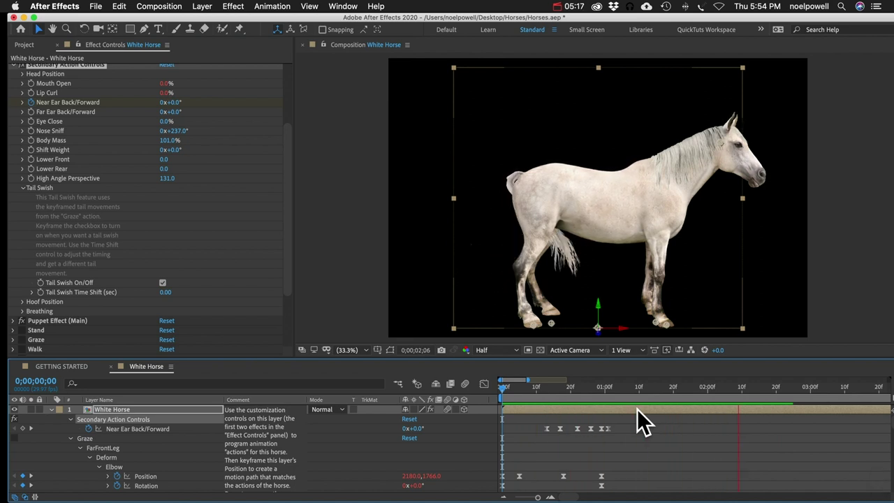
pyautogui.press('space')
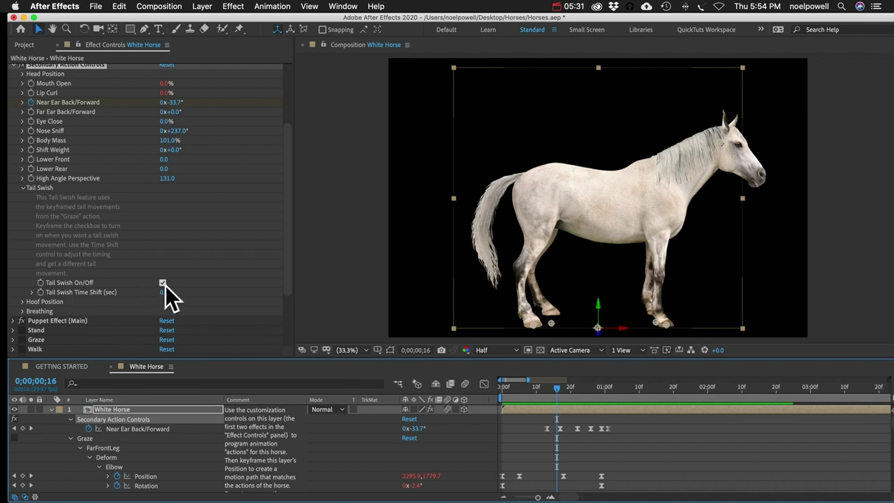
# - Try keyframing Tail Swish On/Off at 0;00;00;16, remove that keyframing, and try adjusting Tail Swish Time Shift
pyautogui.scroll(5, 157, 200)
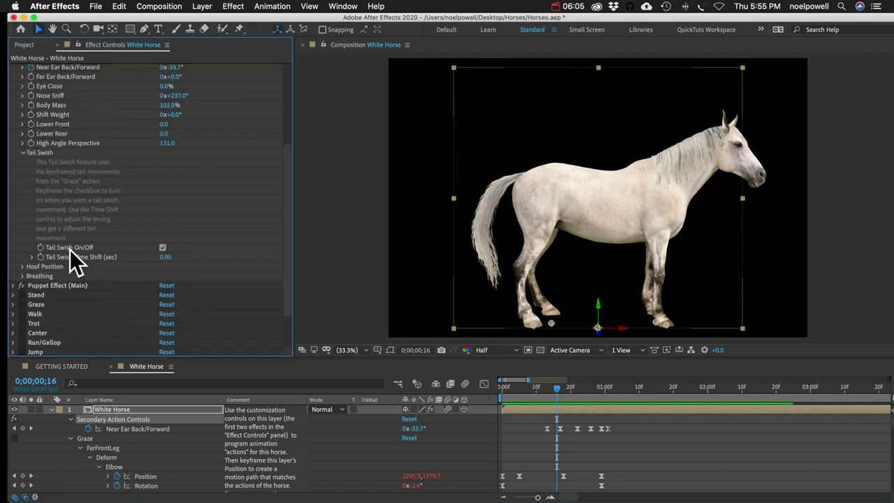
pyautogui.click(109, 251)
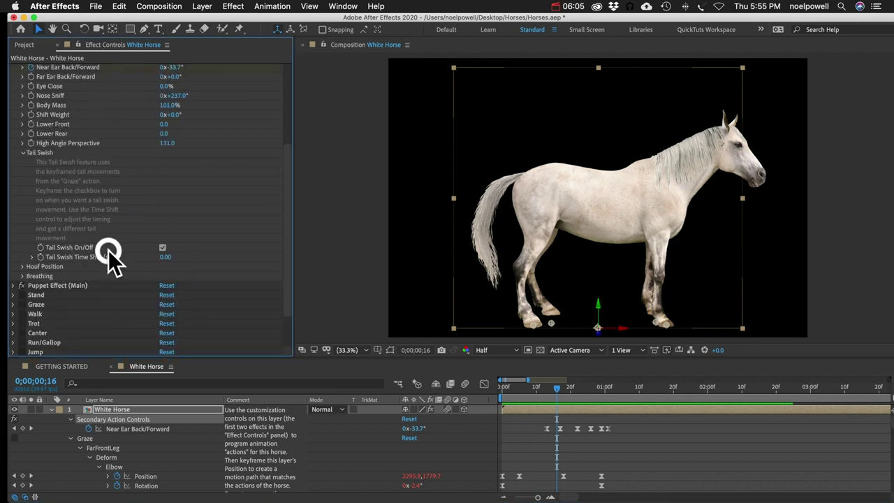
pyautogui.click(39, 248)
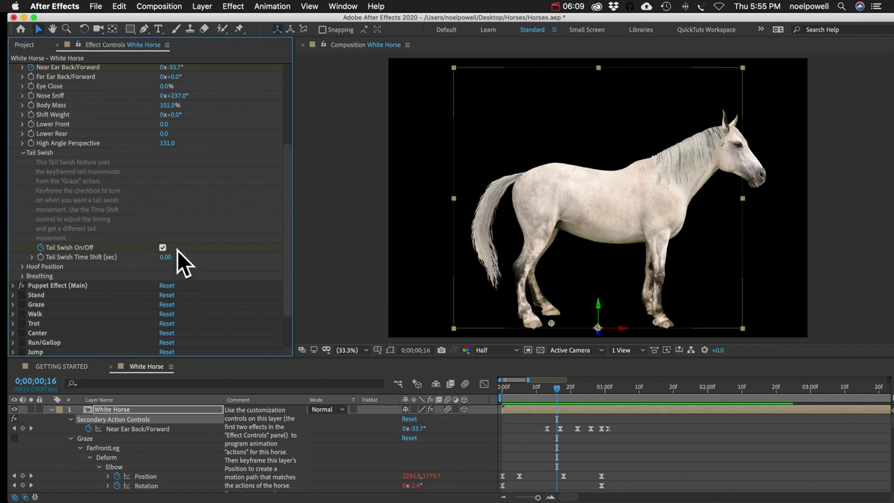
pyautogui.click(39, 248)
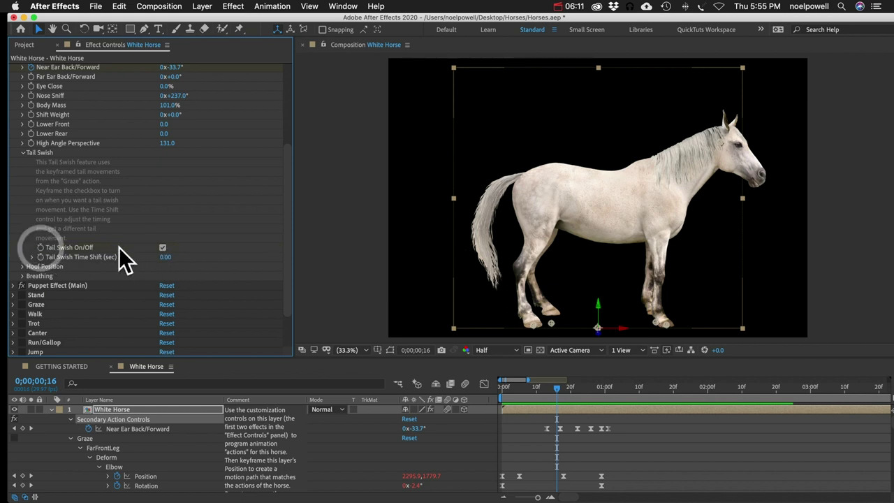
pyautogui.moveTo(165, 266)
pyautogui.mouseDown()
pyautogui.moveTo(161, 256)
pyautogui.moveTo(166, 261)
pyautogui.mouseUp()
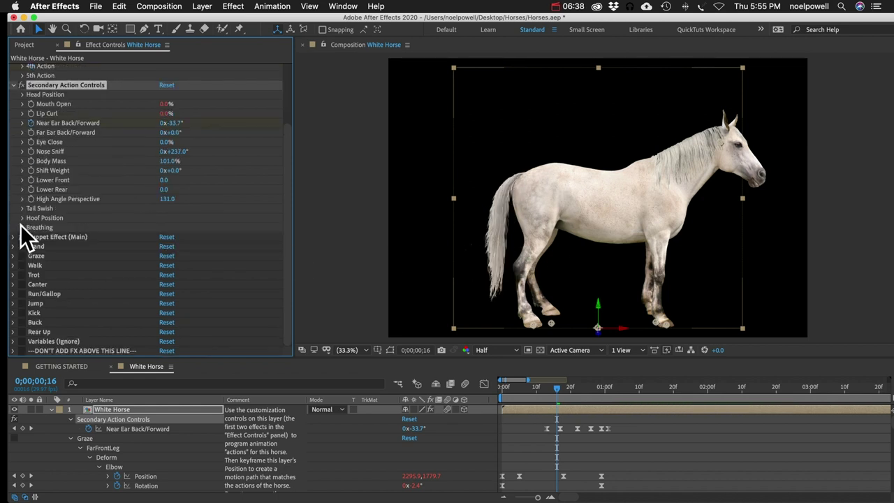
# - Expand the Hoof Position controls and briefly inspect the Head Position controls
pyautogui.click(23, 218)
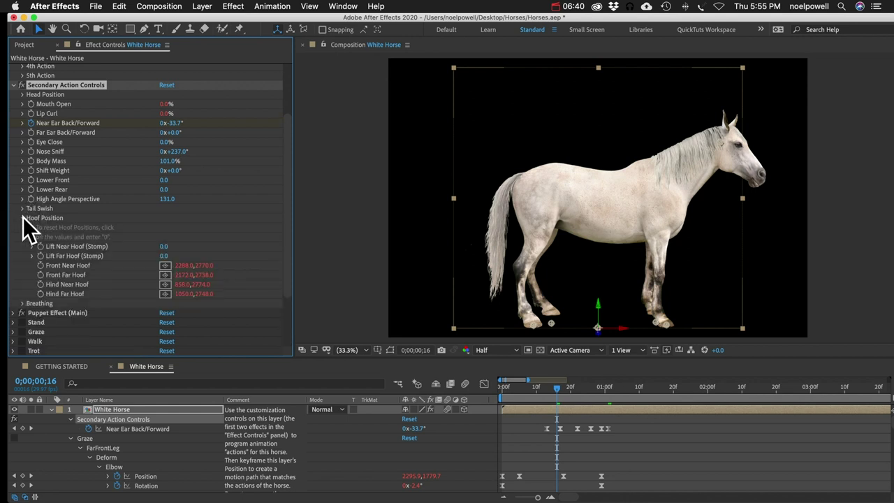
pyautogui.click(56, 96)
pyautogui.click(23, 95)
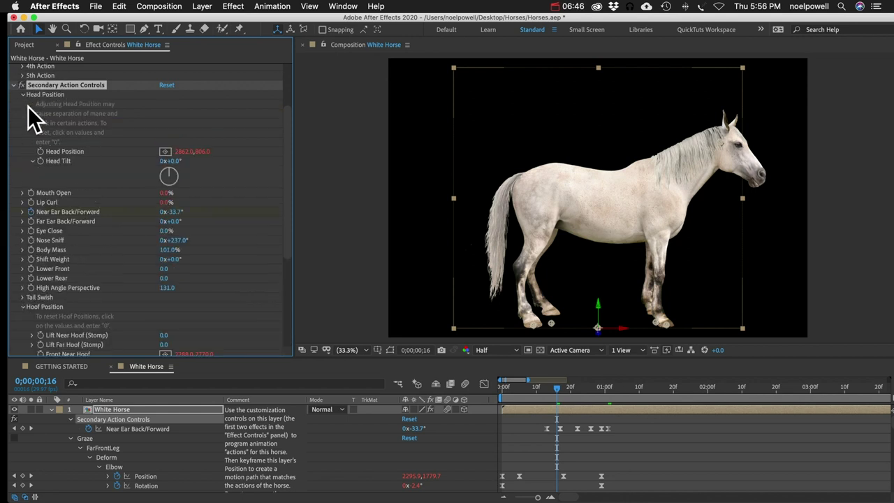
pyautogui.click(23, 95)
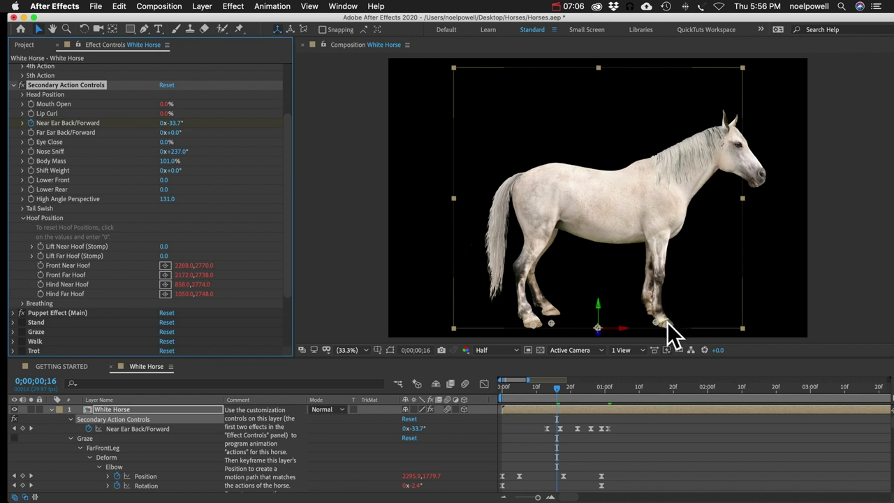
# - Raise the horse's head and reposition its hooves in the composition, with the Front Near Hoof at about 1634, 2668
pyautogui.moveTo(719, 233); pyautogui.dragTo(726, 129)
pyautogui.moveTo(673, 325); pyautogui.dragTo(737, 279)
pyautogui.moveTo(710, 307); pyautogui.dragTo(723, 291)
pyautogui.moveTo(648, 323); pyautogui.dragTo(604, 311)
pyautogui.moveTo(552, 323); pyautogui.dragTo(664, 323)
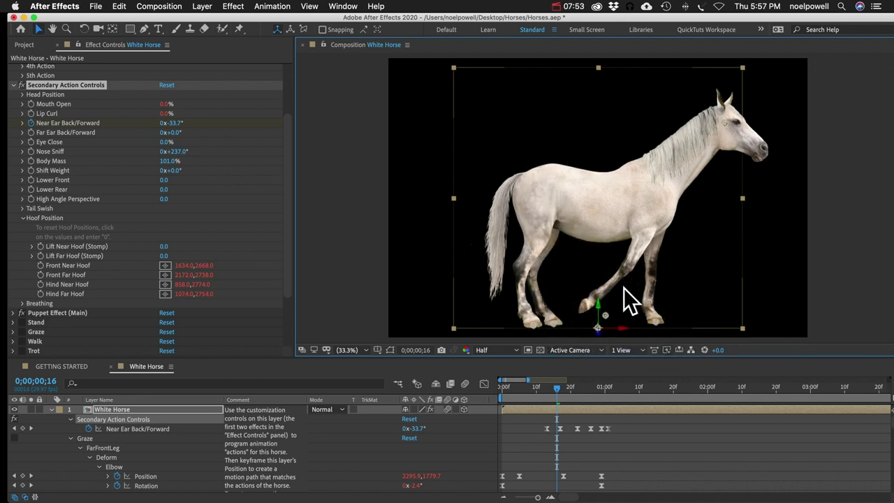
pyautogui.press('super+z')
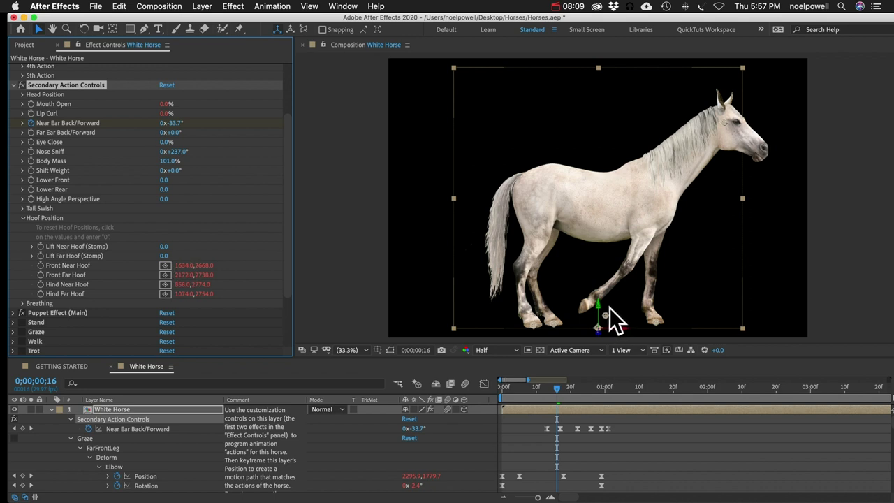
# - Reset the Front Near Hoof position to 0, 0 and open the Front Far Hoof position for editing
pyautogui.click(184, 265)
pyautogui.write('0')
pyautogui.press('Tab')
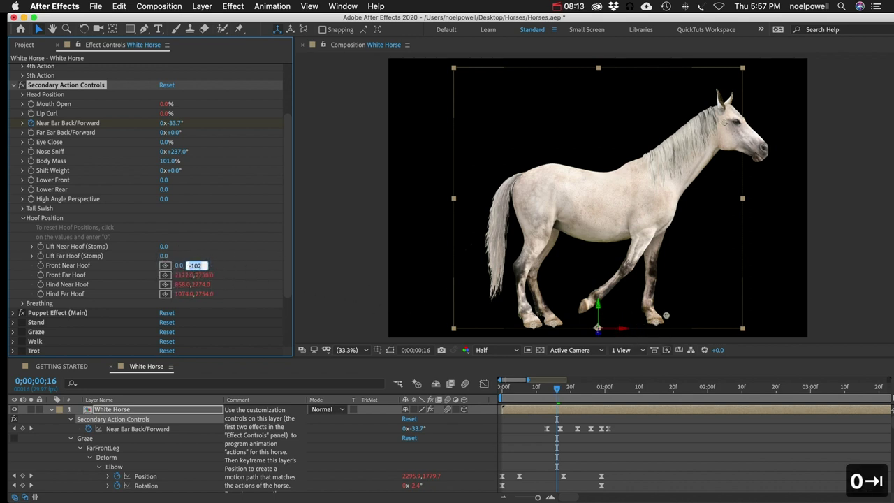
pyautogui.write('0')
pyautogui.press('Return')
pyautogui.click(184, 285)
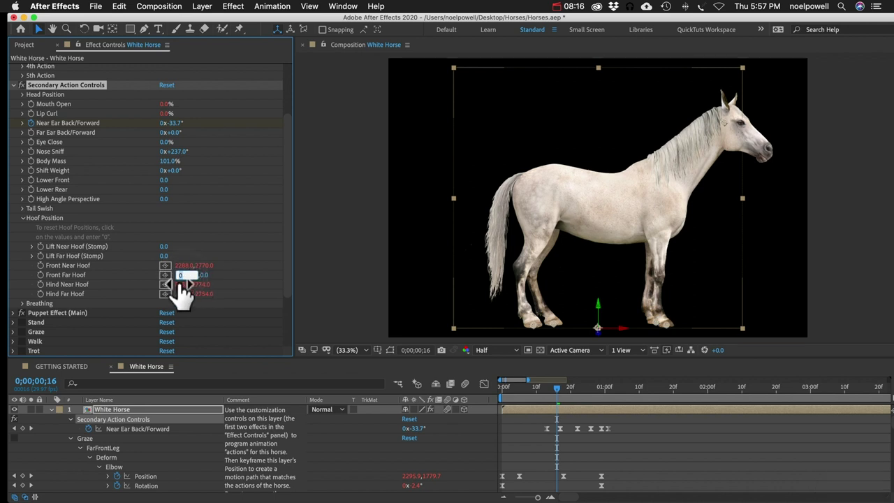
# - Reset the White Horse's Head Position to 0, 0 and try adjusting its Head Tilt
pyautogui.click(23, 95)
pyautogui.click(183, 150)
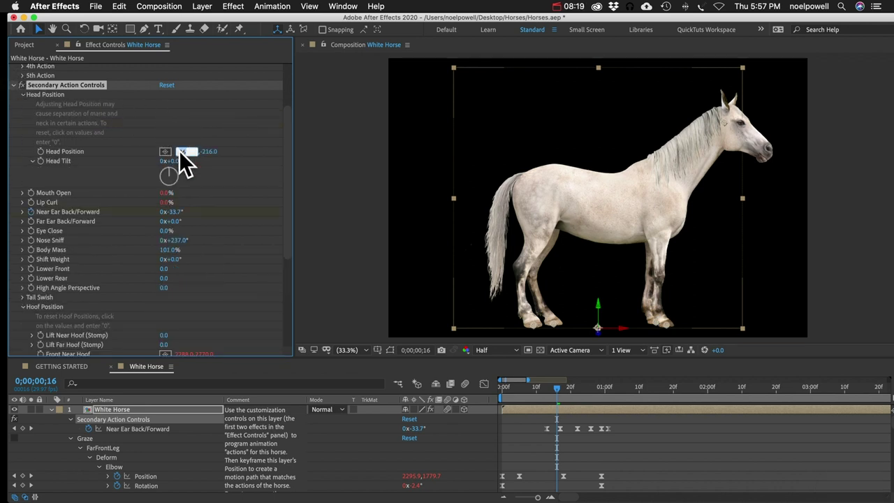
pyautogui.write('0')
pyautogui.press('Tab')
pyautogui.write('0')
pyautogui.press('Return')
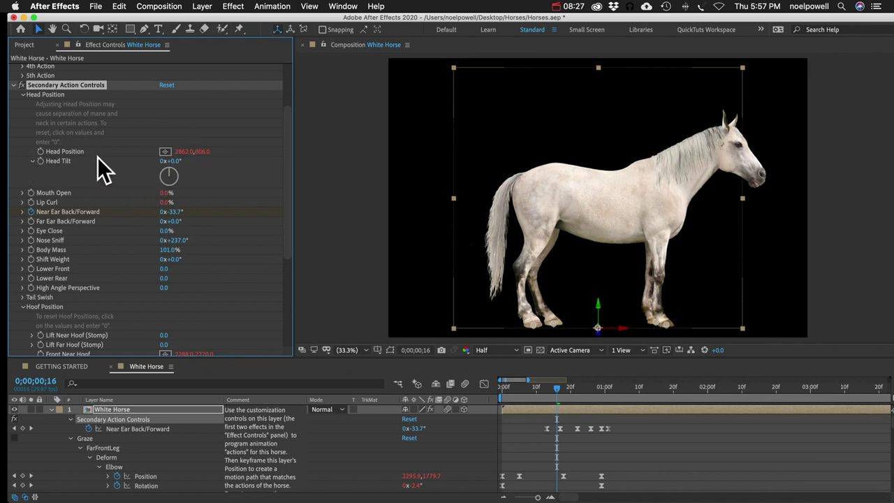
pyautogui.moveTo(178, 162)
pyautogui.mouseDown()
pyautogui.moveTo(193, 164)
pyautogui.moveTo(182, 164)
pyautogui.mouseUp()
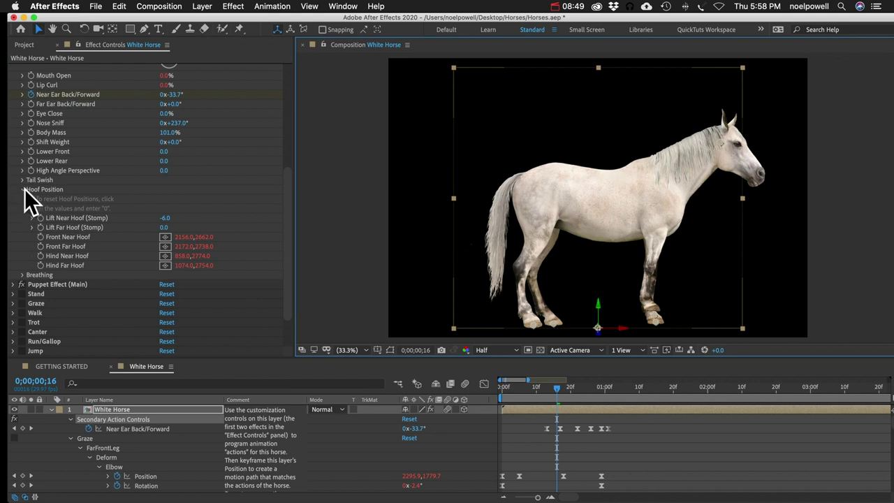
# - Collapse Hoof Position, expand the Breathing controls and preview the White Horse's breathing from the start of the timeline
pyautogui.click(23, 190)
pyautogui.click(28, 226)
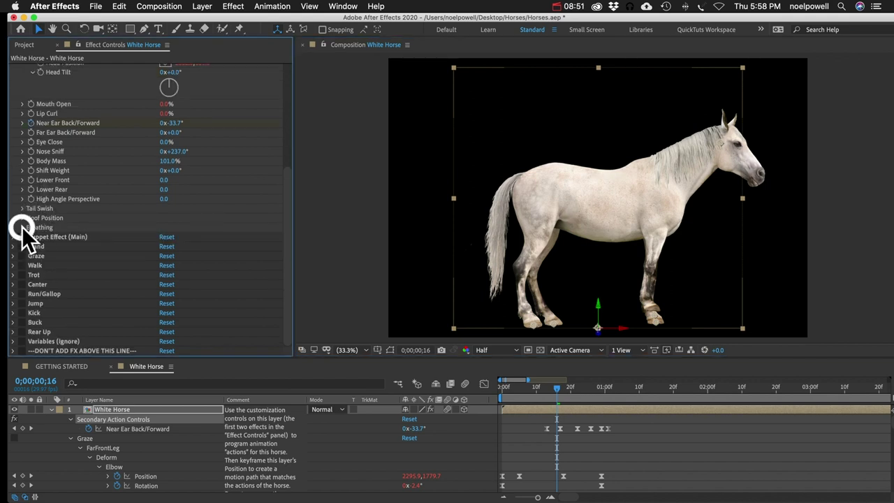
pyautogui.click(501, 388)
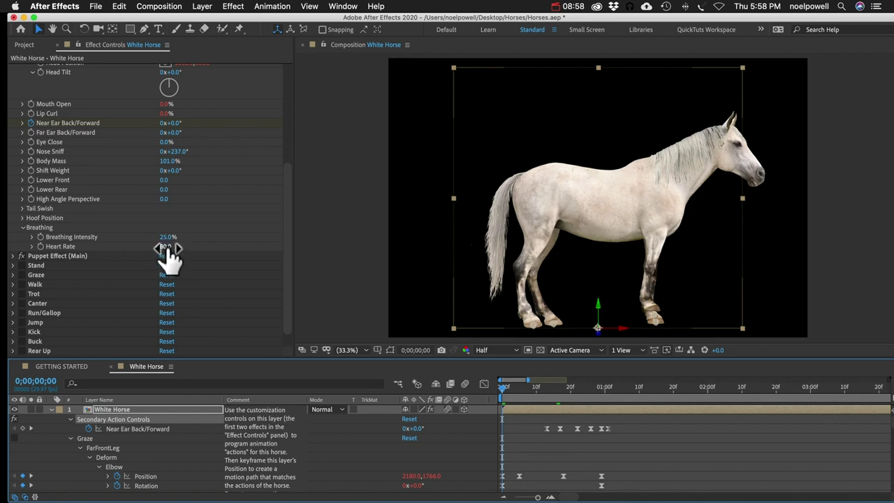
pyautogui.press('space')
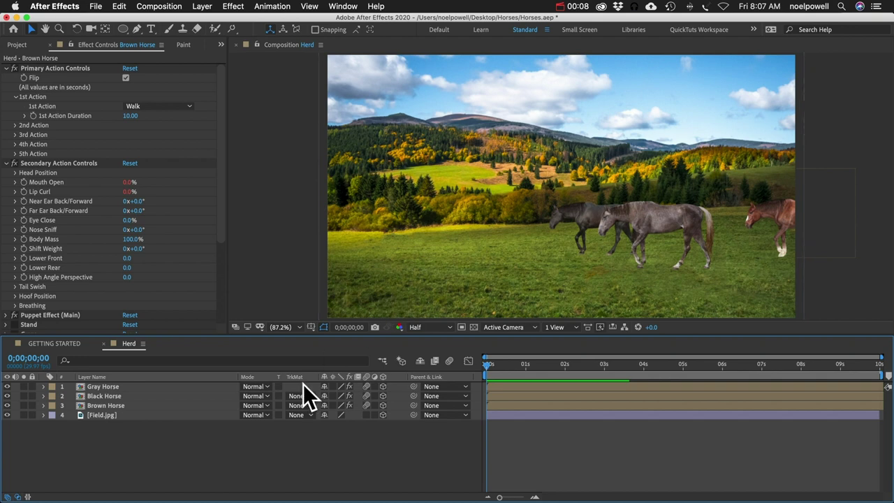
# - Preview the three walking horses in the Herd composition
pyautogui.press('0')
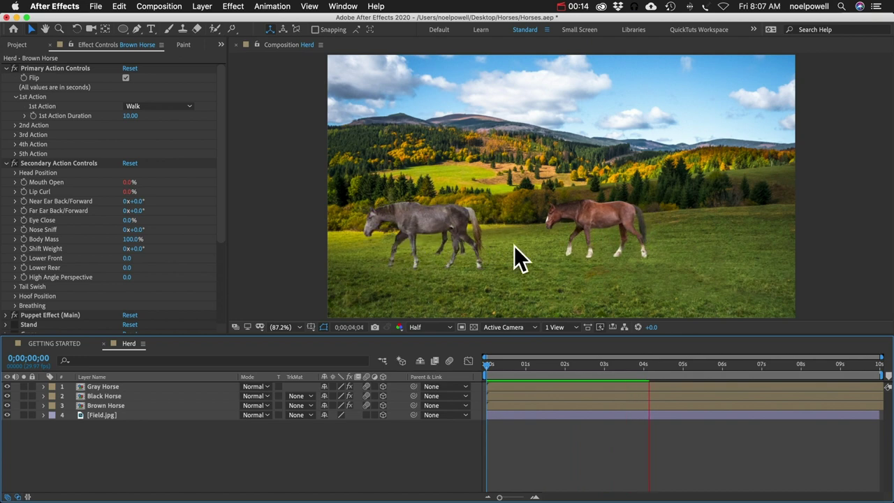
pyautogui.press('0')
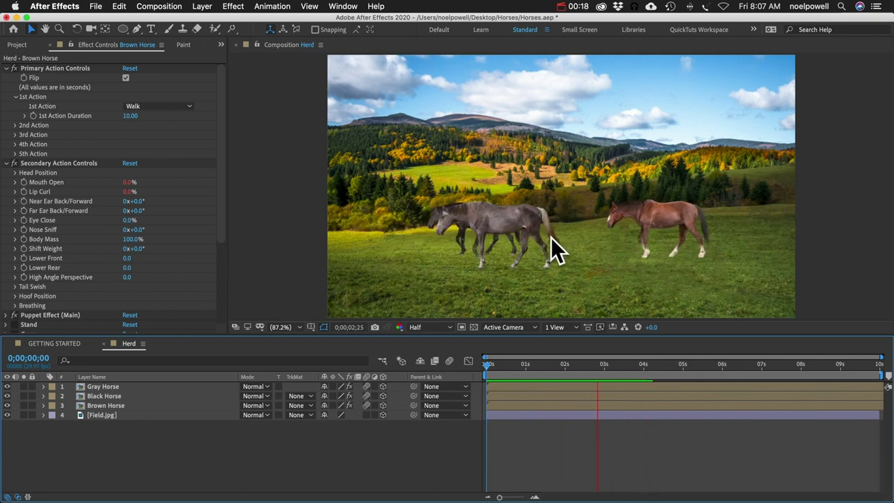
pyautogui.press('space')
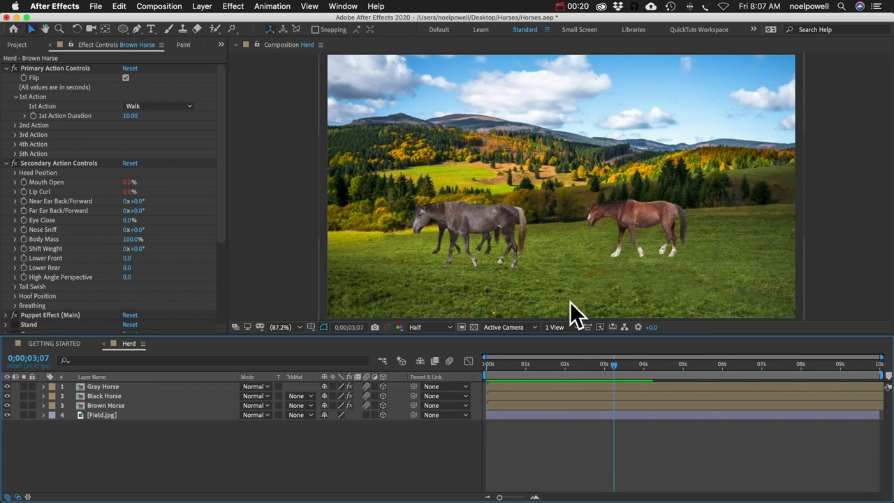
# - Return to the start, inspect the Black Horse's 2nd Action settings, and slide its layer slightly earlier in time
pyautogui.click(101, 396)
pyautogui.press('Home')
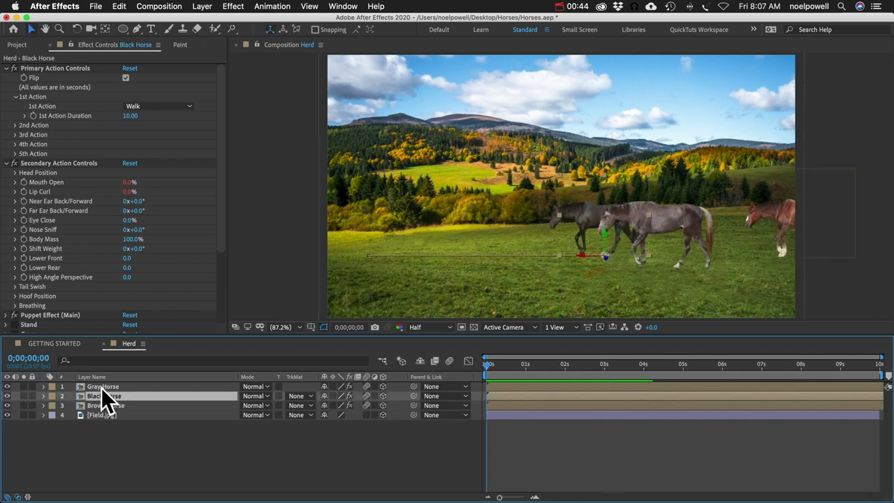
pyautogui.click(15, 125)
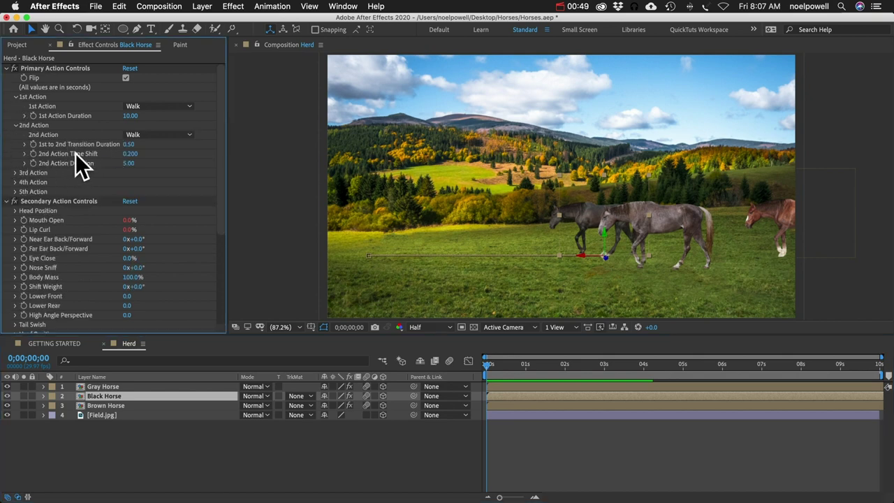
pyautogui.click(16, 125)
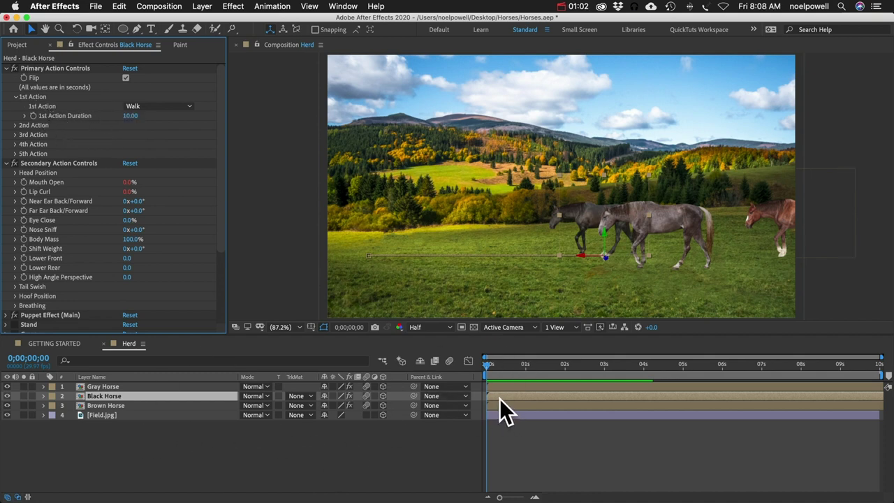
pyautogui.moveTo(496, 397); pyautogui.dragTo(487, 397)
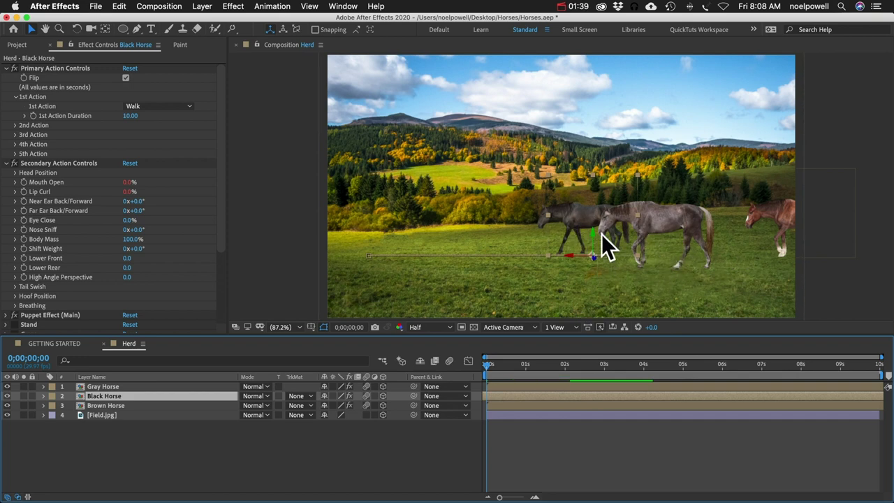
# - Reposition the Gray Horse's head slightly in the composition using its Secondary Action Controls
pyautogui.click(104, 386)
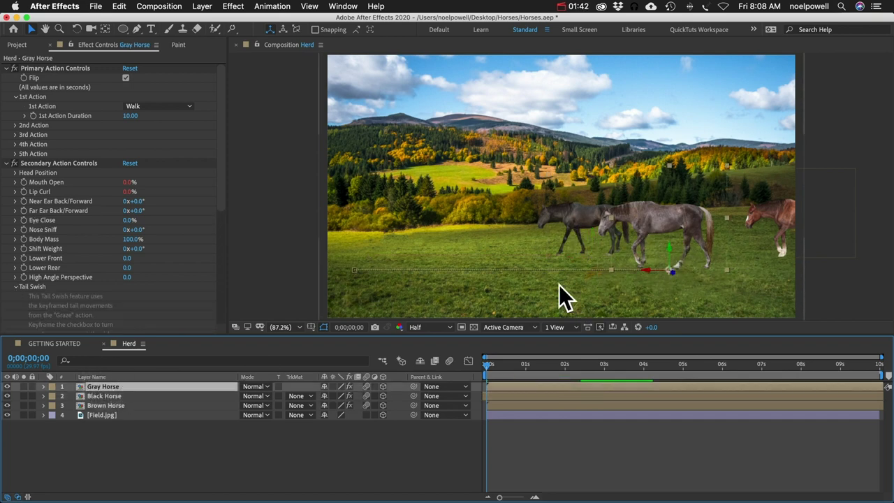
pyautogui.click(50, 162)
pyautogui.click(612, 203)
pyautogui.moveTo(613, 203); pyautogui.dragTo(614, 207)
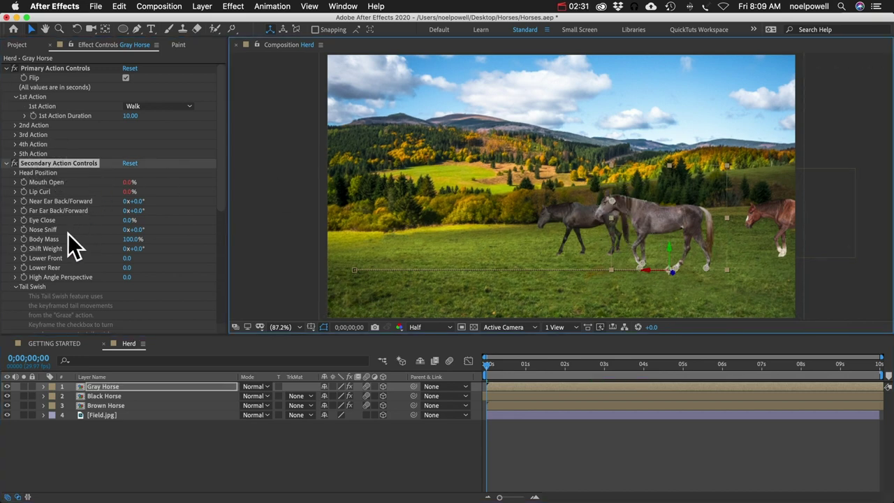
# - Set the Gray Horse's Body Mass to 115%, Lower Front to -13 and Lower Rear to 23
pyautogui.click(130, 240)
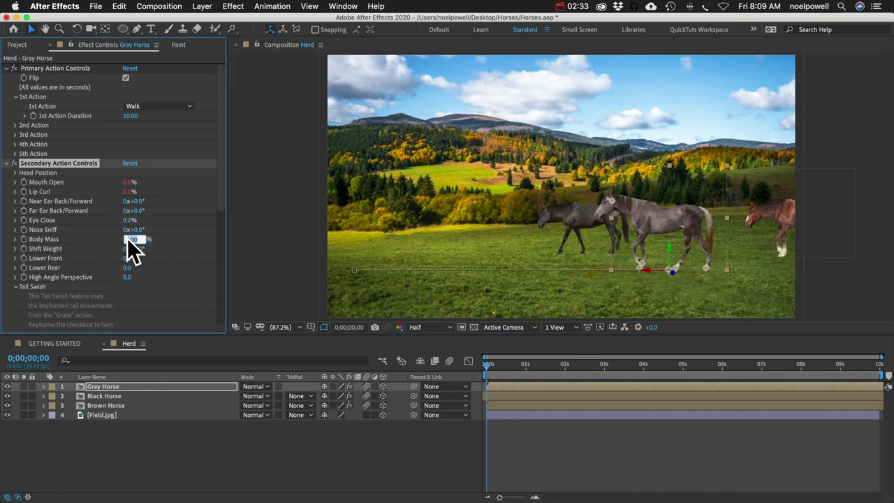
pyautogui.write('115')
pyautogui.press('Return')
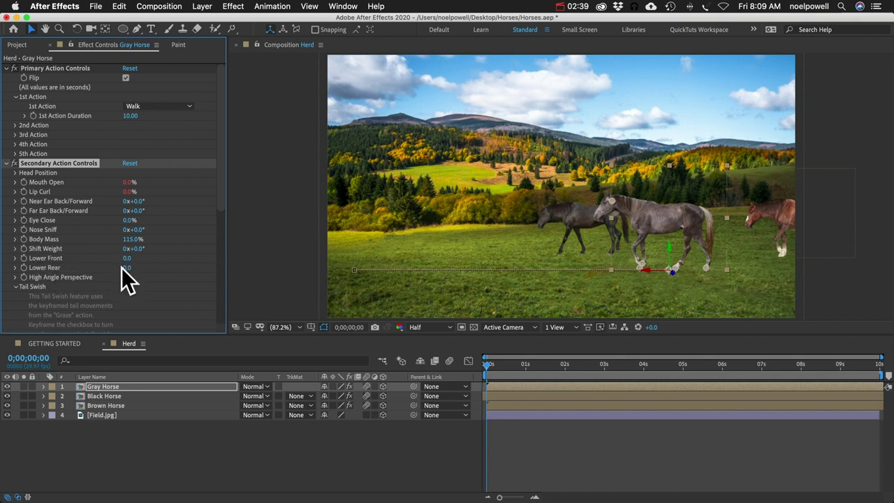
pyautogui.moveTo(126, 269)
pyautogui.mouseDown()
pyautogui.moveTo(139, 271)
pyautogui.moveTo(115, 257)
pyautogui.mouseUp()
# - Set the Gray Horse's Tail Swish Time Shift to 5 seconds and deselect the layer
pyautogui.scroll(-5, 49, 287)
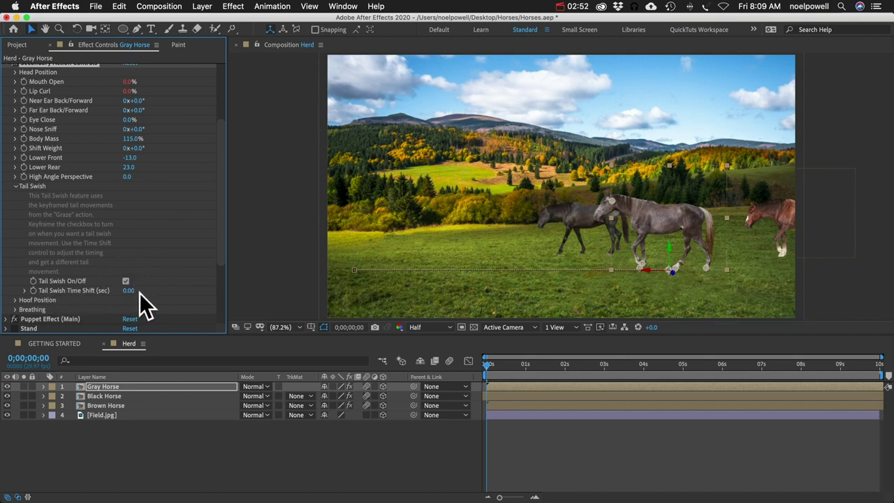
pyautogui.click(129, 290)
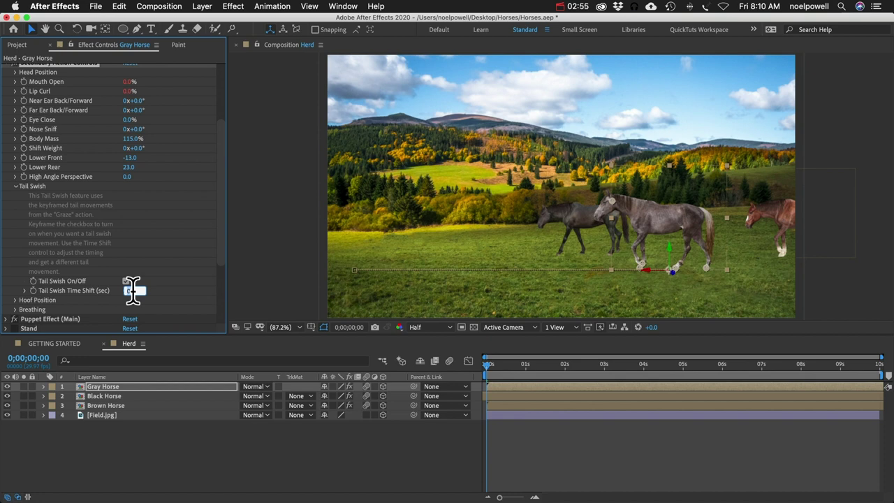
pyautogui.write('5')
pyautogui.press('Return')
pyautogui.click(116, 400)
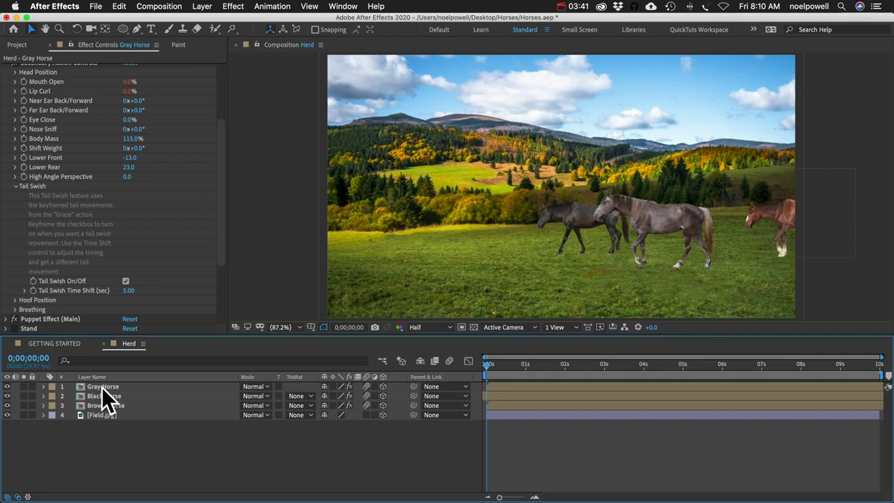
# - Reveal the Gray Horse layer's keyframed properties and look through the puppet pin keyframes
pyautogui.click(101, 387)
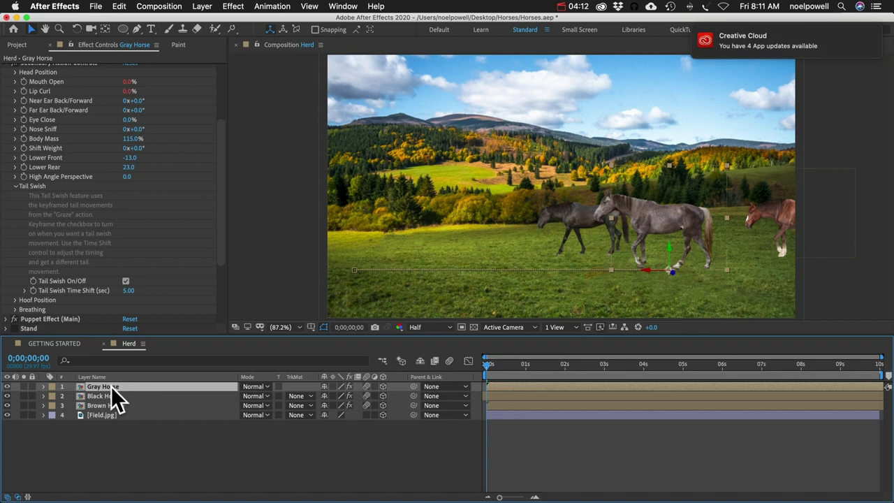
pyautogui.press('u')
pyautogui.scroll(-10, 94, 434)
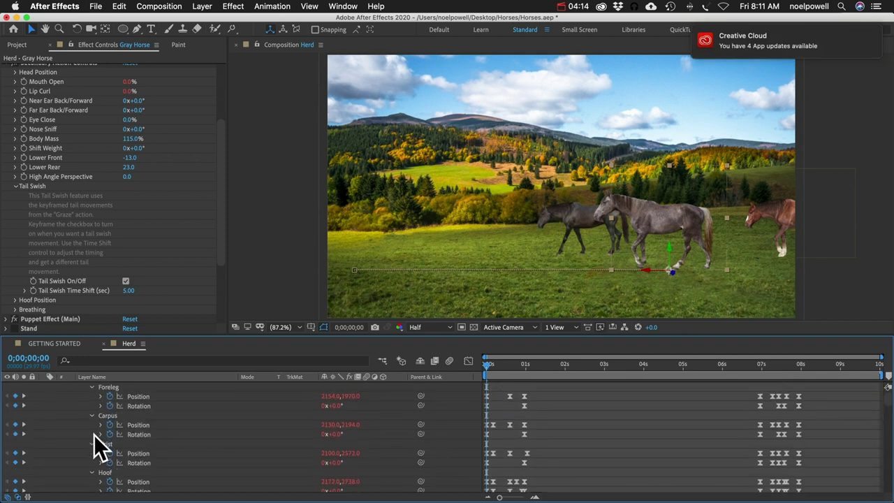
pyautogui.scroll(10, 95, 436)
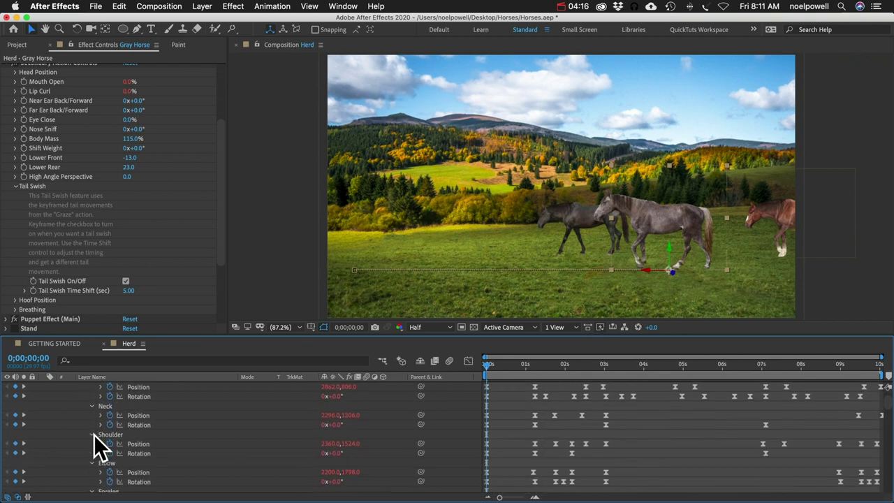
# - Collapse the Gray Horse's action groups, from Graze through Rear Up, in the timeline
pyautogui.click(103, 398)
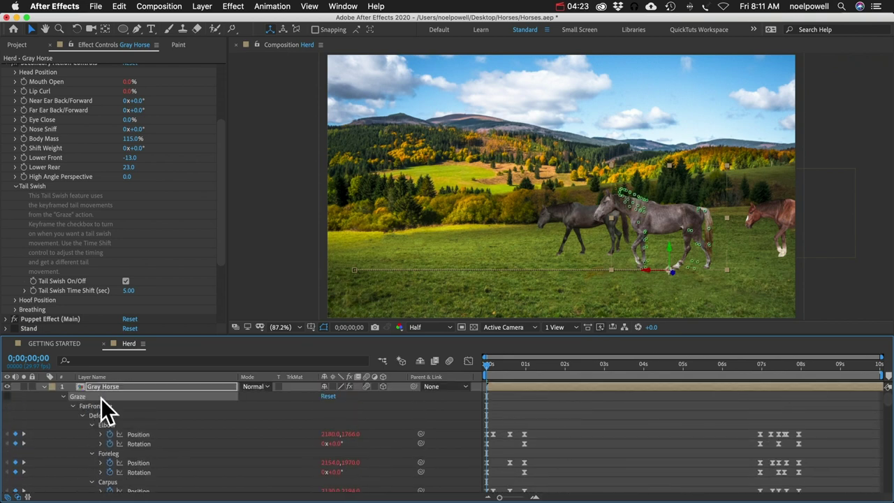
pyautogui.click(61, 396)
pyautogui.click(62, 407)
pyautogui.click(63, 422)
pyautogui.click(62, 425)
pyautogui.click(63, 434)
pyautogui.click(63, 444)
pyautogui.click(62, 454)
pyautogui.click(62, 463)
pyautogui.click(63, 472)
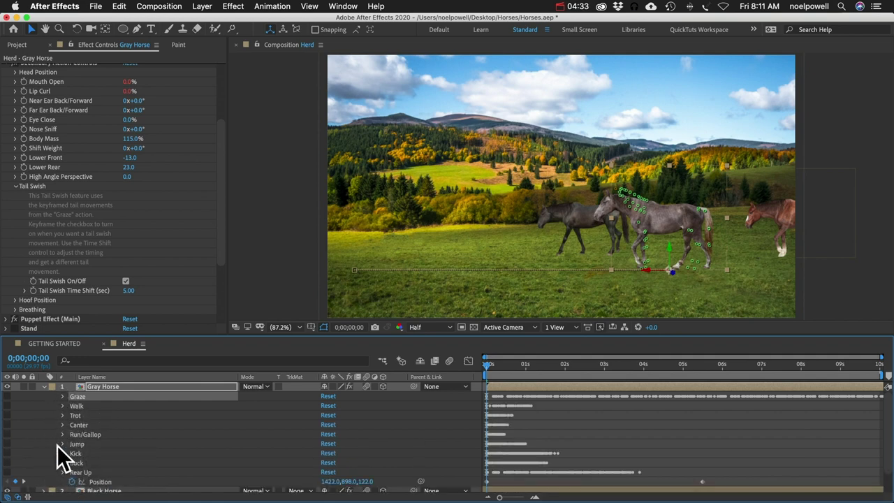
# - Expand the Gray Horse's Walk action, select all its keyframes and stretch them over a longer duration
pyautogui.click(78, 406)
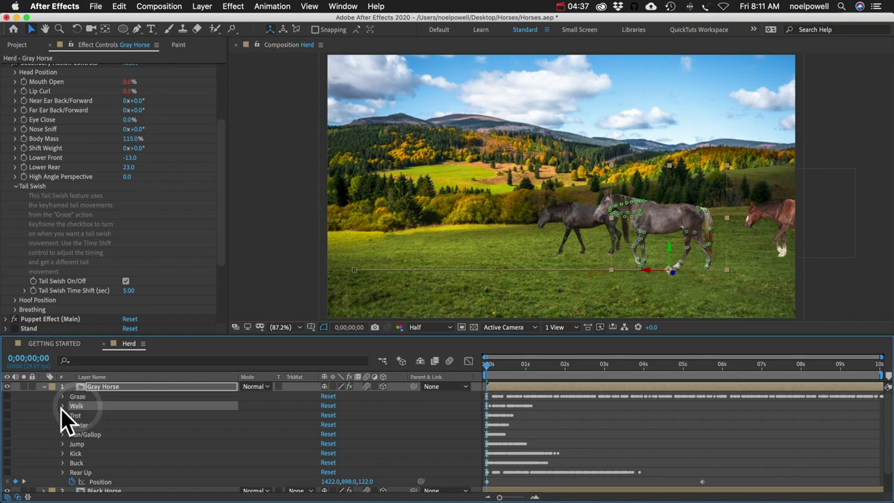
pyautogui.click(62, 406)
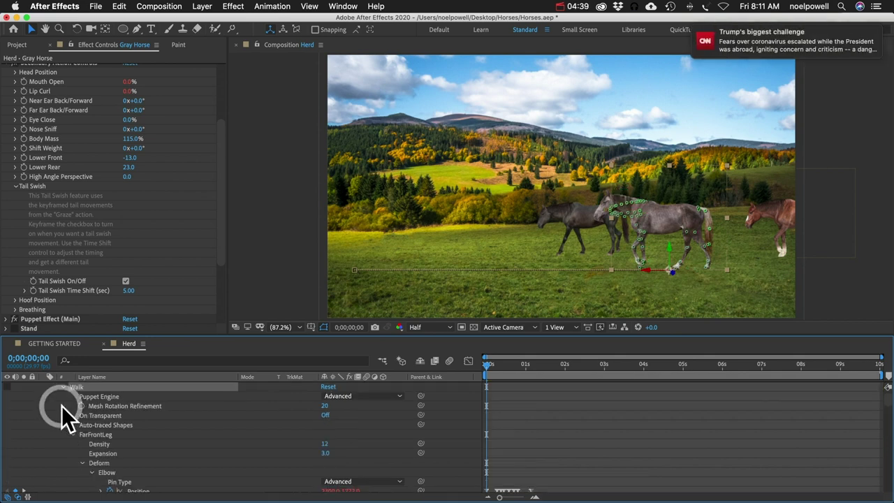
pyautogui.scroll(-5, 559, 440)
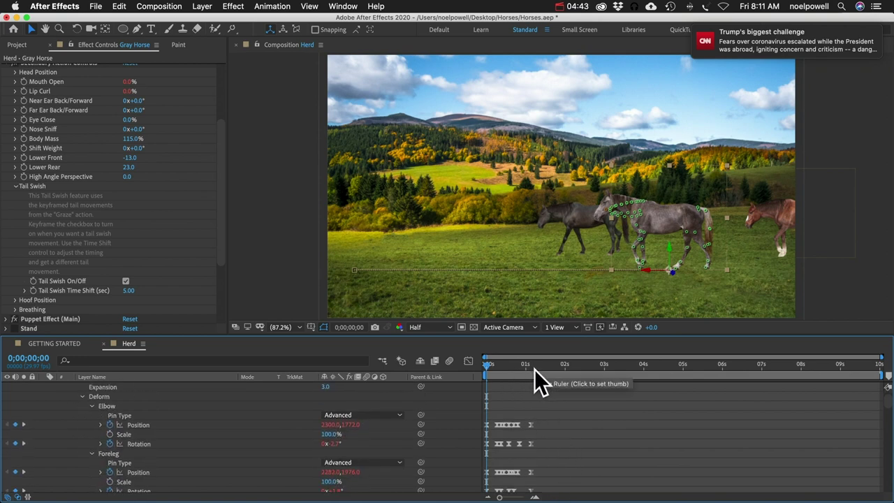
pyautogui.moveTo(499, 337); pyautogui.dragTo(519, 96)
pyautogui.moveTo(547, 177); pyautogui.dragTo(482, 497)
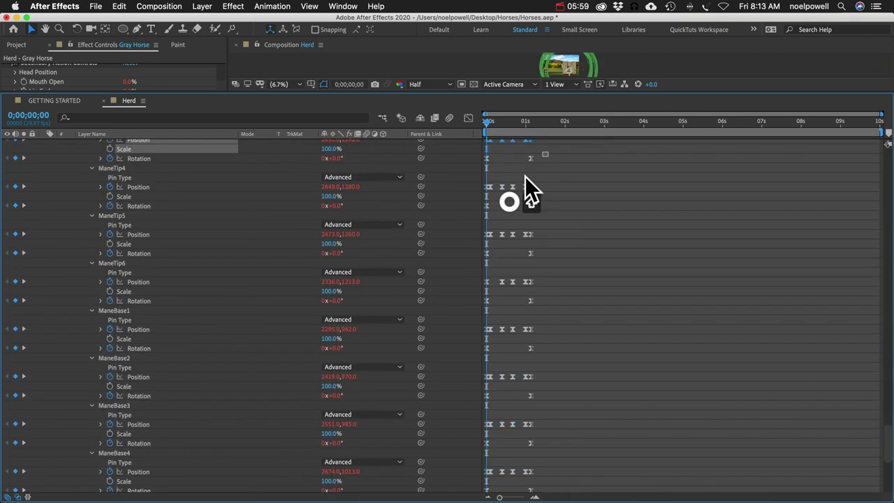
pyautogui.scroll(-5, 580, 391)
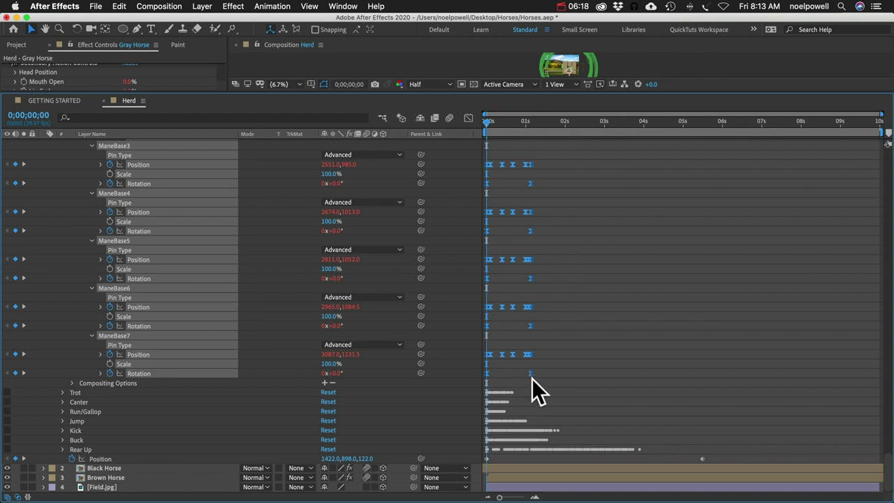
pyautogui.moveTo(532, 375)
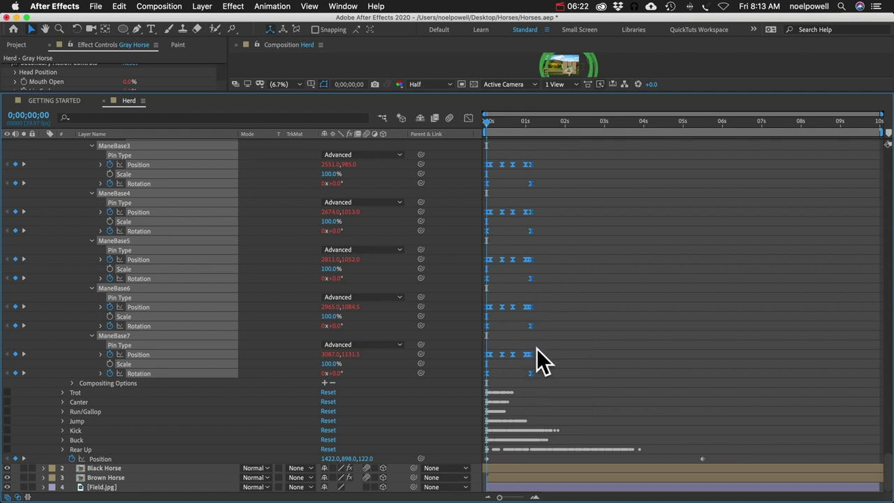
pyautogui.moveTo(531, 376); pyautogui.dragTo(550, 378)
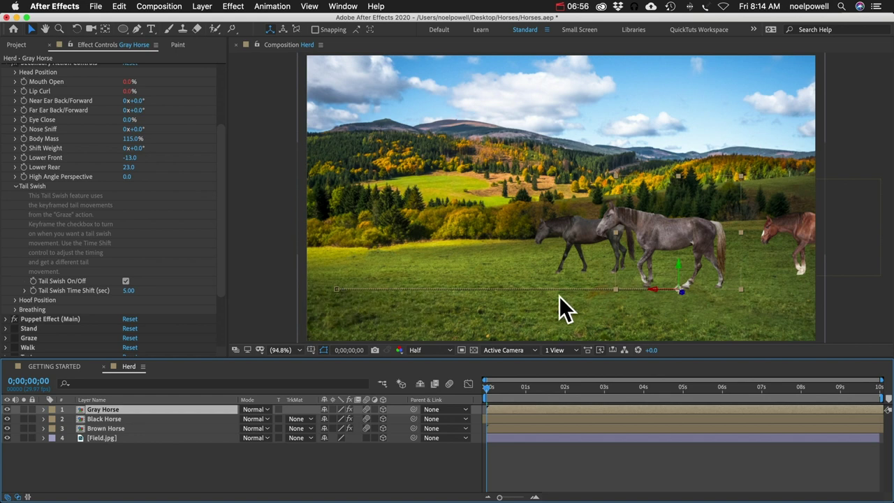
# - Deselect all layers and enable motion blur for the Herd composition
pyautogui.click(91, 462)
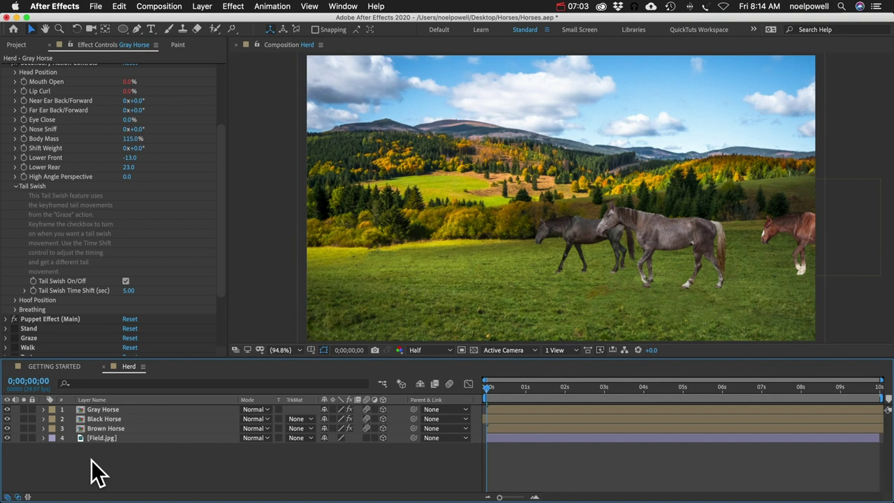
pyautogui.click(452, 384)
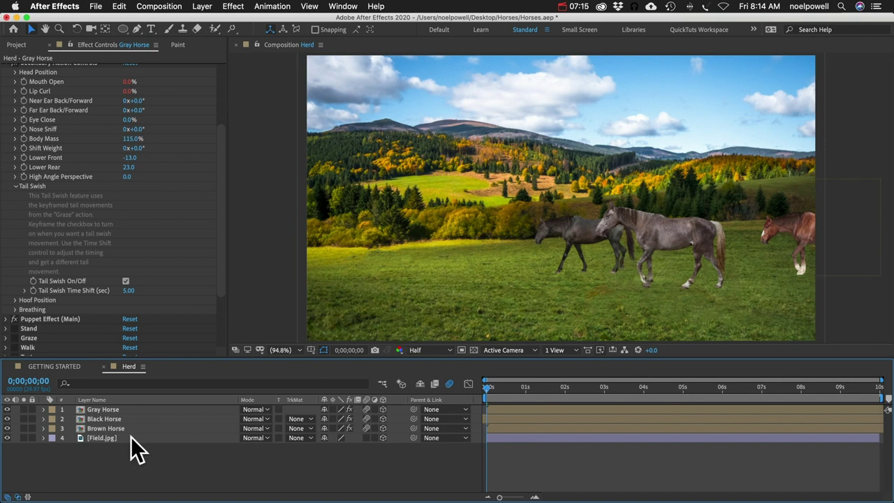
# - Add a black solid of 1920 × 1080 px to the Herd composition and make it a 3D layer
pyautogui.click(78, 465)
pyautogui.click(202, 6)
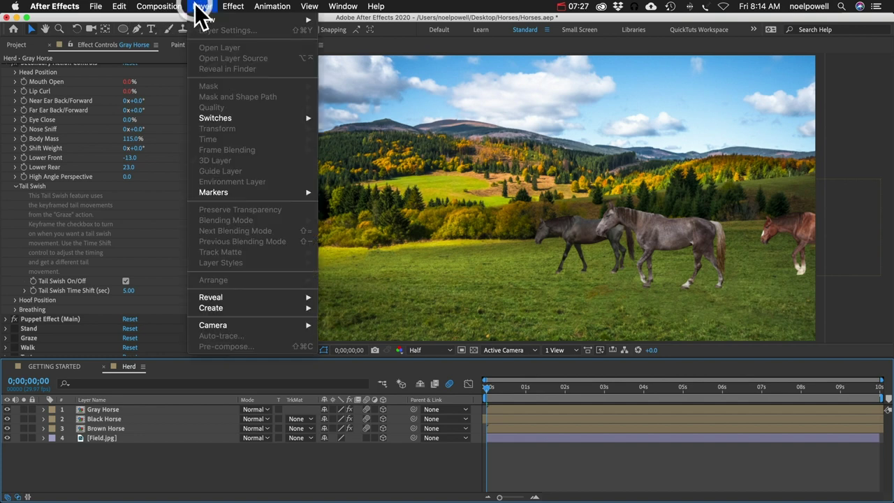
pyautogui.moveTo(208, 25)
pyautogui.click(340, 33)
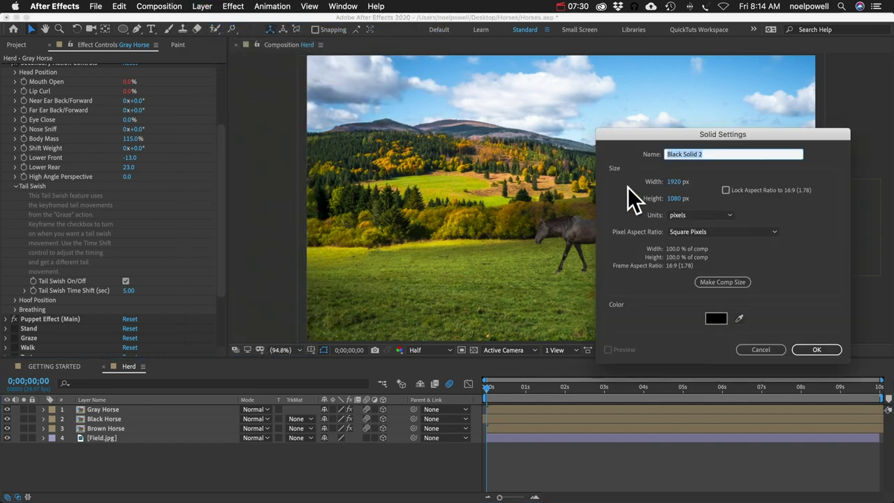
pyautogui.click(803, 349)
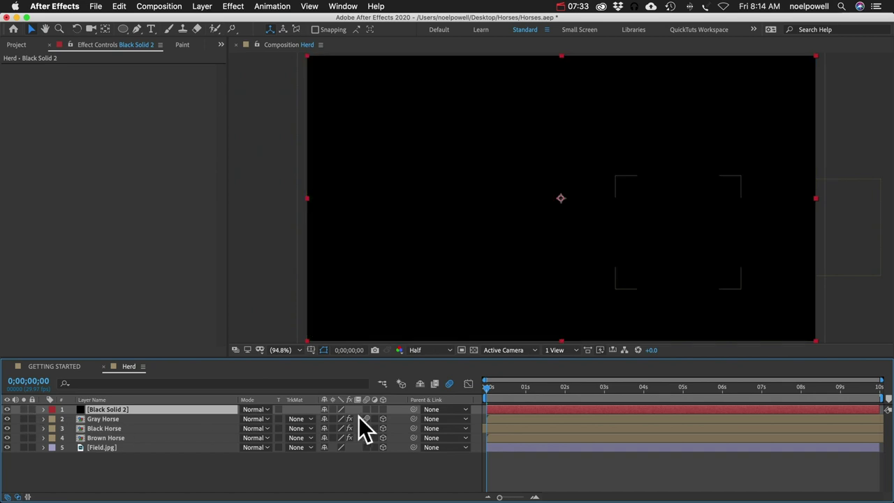
pyautogui.click(383, 410)
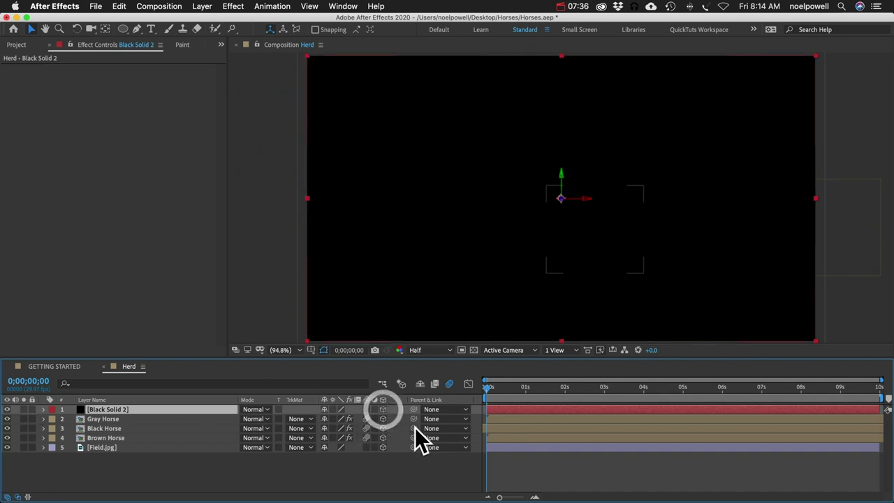
# - Draw a large elliptical mask on the black solid and feather it by 505 pixels
pyautogui.click(123, 29)
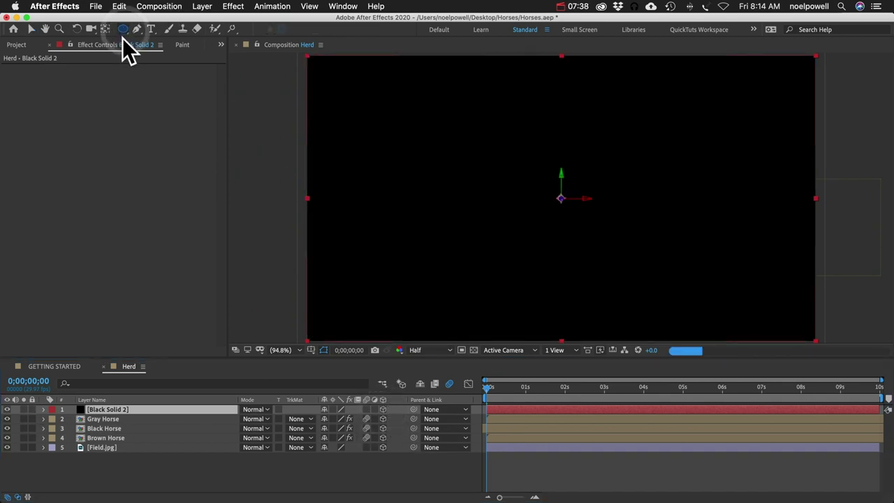
pyautogui.moveTo(443, 101); pyautogui.dragTo(712, 292)
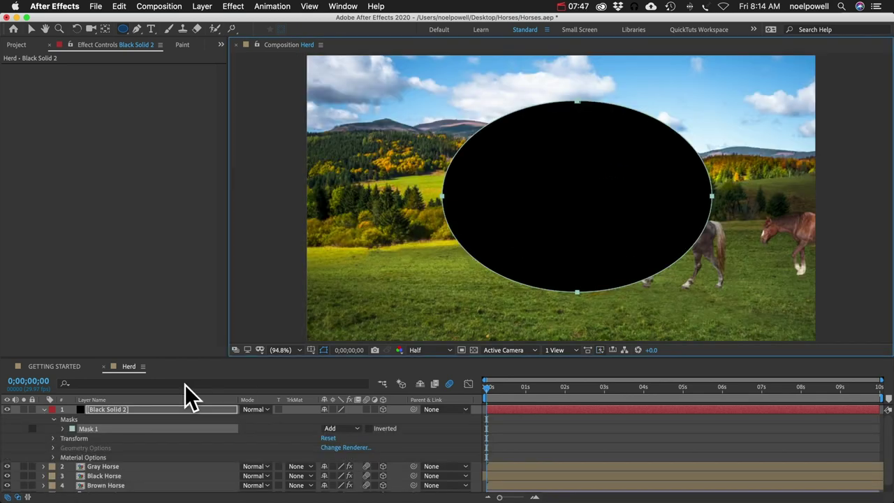
pyautogui.press('f')
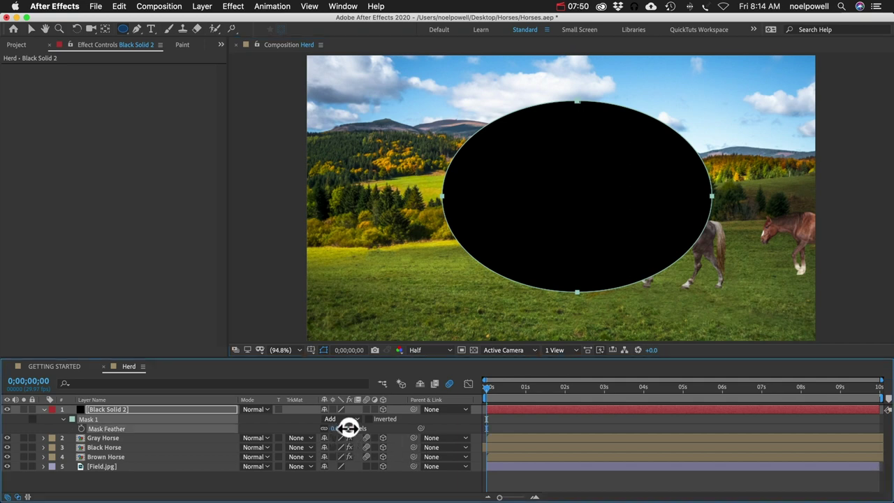
pyautogui.moveTo(349, 428); pyautogui.dragTo(583, 437)
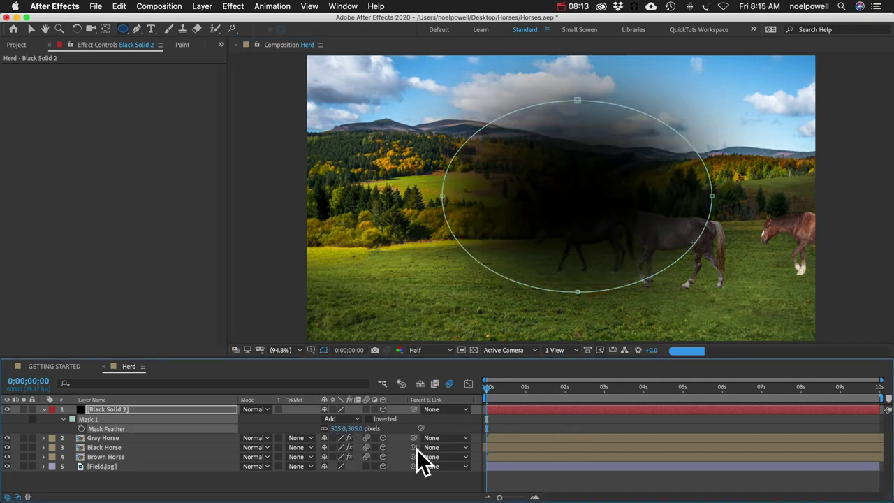
# - Rotate the black solid about its X axis so it lies flat on the ground, and reveal its Position property
pyautogui.press('r')
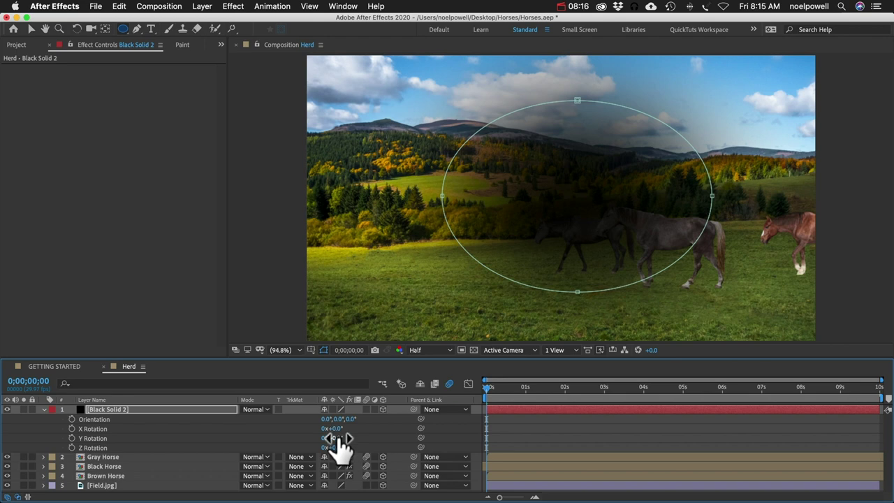
pyautogui.moveTo(337, 429); pyautogui.dragTo(490, 462)
pyautogui.press('p')
pyautogui.press('super+z')
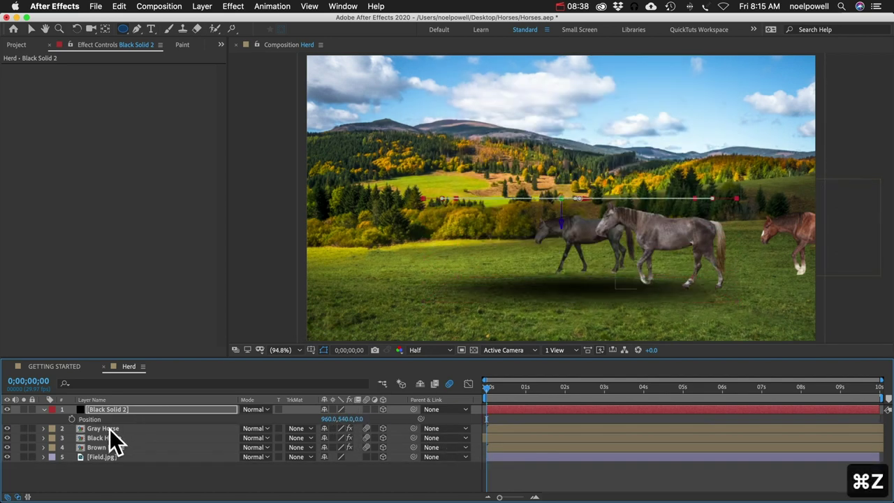
# - Copy the Gray Horse's Position keyframes and paste them onto the black solid
pyautogui.click(105, 429)
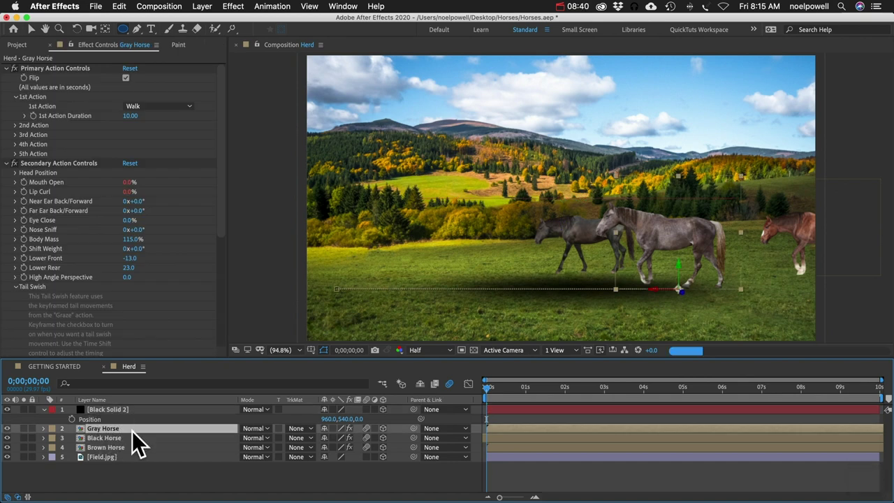
pyautogui.press('p')
pyautogui.click(101, 439)
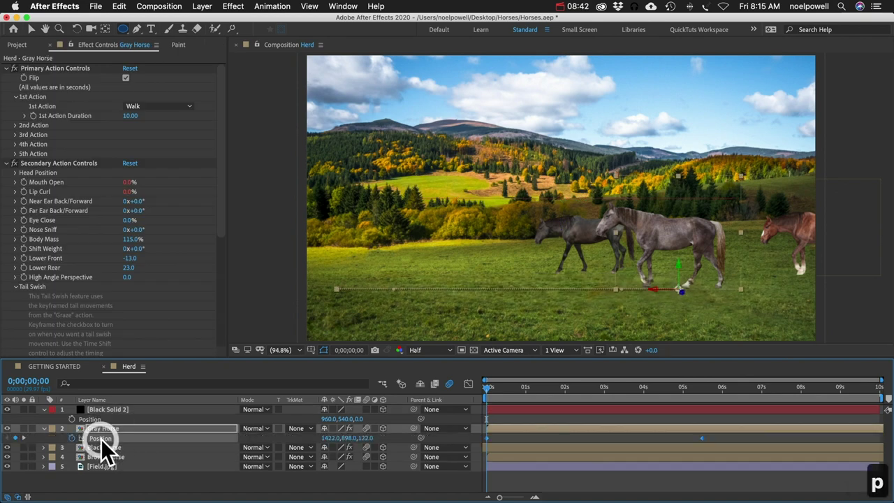
pyautogui.press('super+c')
pyautogui.click(104, 412)
pyautogui.press('super+v')
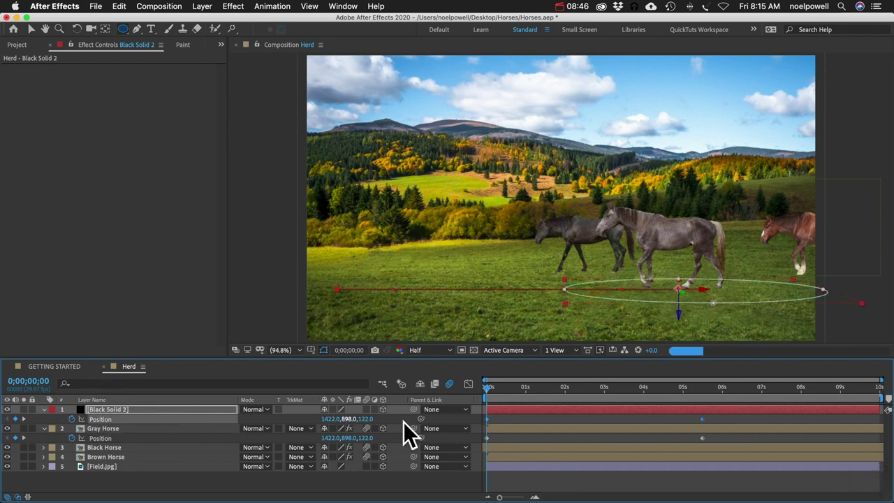
# - Parent the black solid to the Gray Horse layer and scale it down to fit beneath the horse
pyautogui.moveTo(413, 410); pyautogui.dragTo(93, 431)
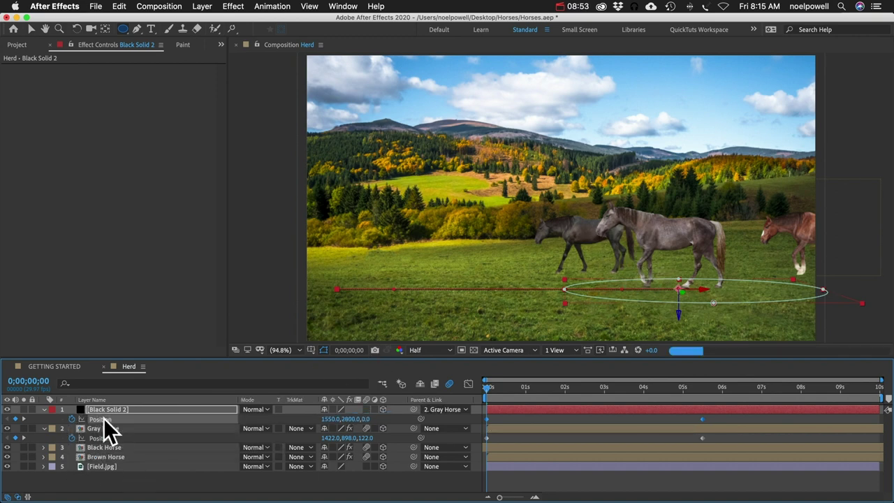
pyautogui.press('s')
pyautogui.moveTo(341, 419); pyautogui.dragTo(590, 456)
# - Set the shadow solid's X position to 1890 to center it under the horse, and lower its opacity to 50%
pyautogui.press('p')
pyautogui.moveTo(340, 419); pyautogui.dragTo(527, 425)
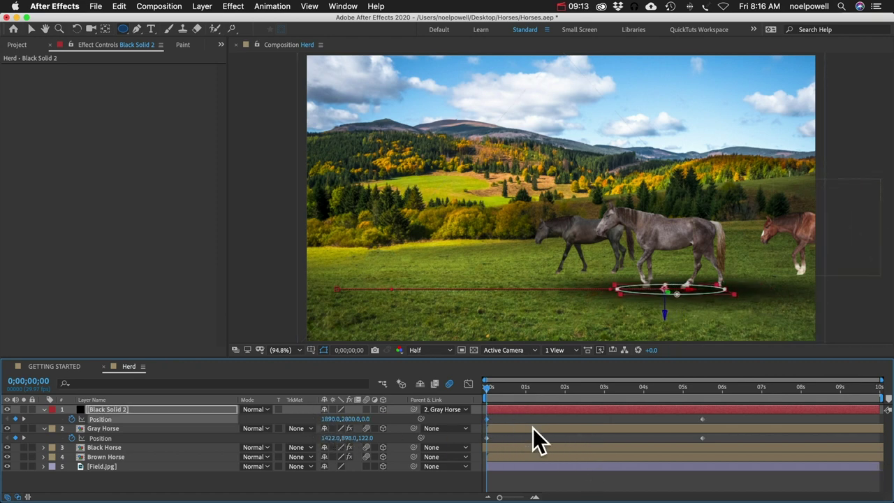
pyautogui.press('t')
pyautogui.click(329, 419)
pyautogui.write('50')
pyautogui.press('Return')
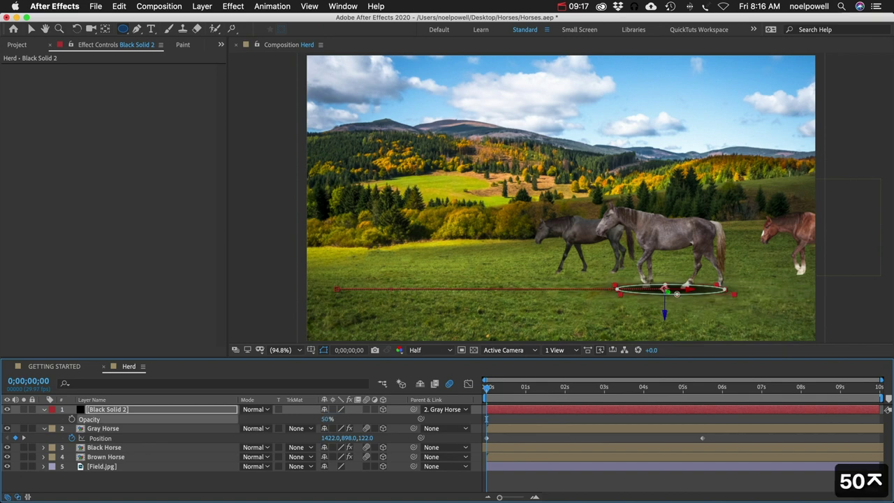
pyautogui.click(457, 489)
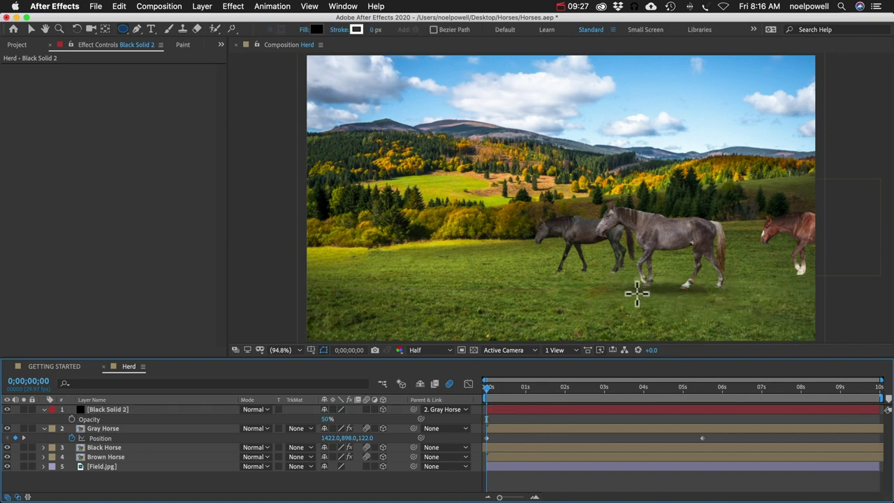
# - Expand the Gray Horse's effects and look through its Puppet Effect (Main) group in the timeline
pyautogui.click(654, 236)
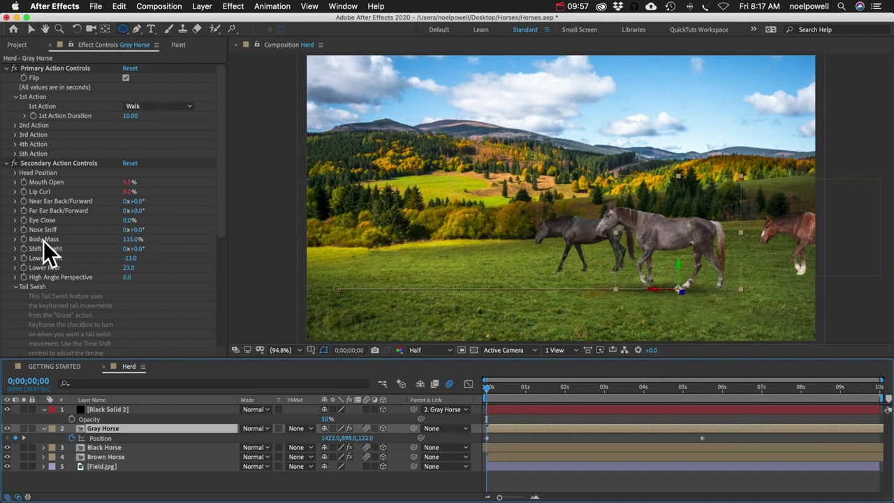
pyautogui.click(44, 428)
pyautogui.click(53, 432)
pyautogui.click(93, 438)
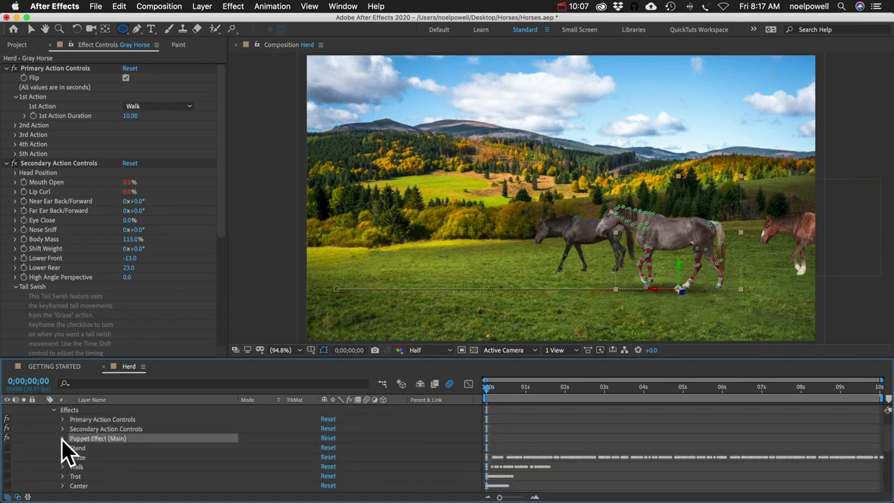
pyautogui.click(62, 438)
pyautogui.scroll(-3, 60, 446)
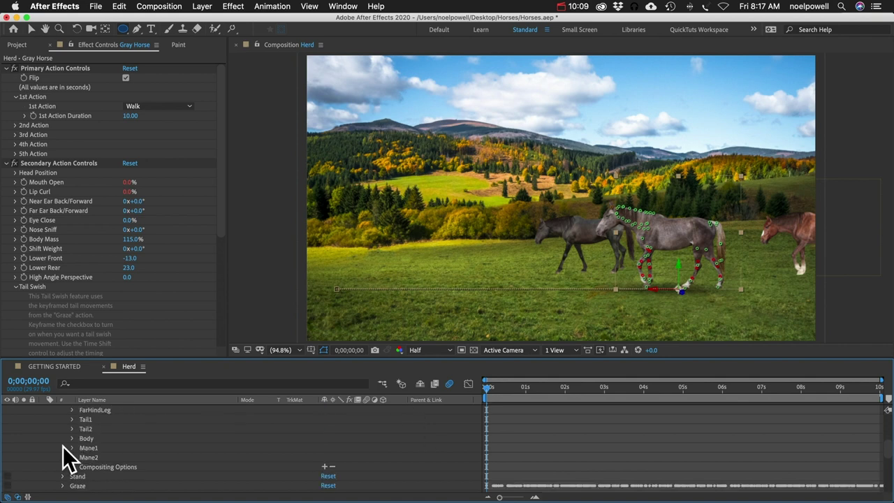
pyautogui.scroll(4, 64, 445)
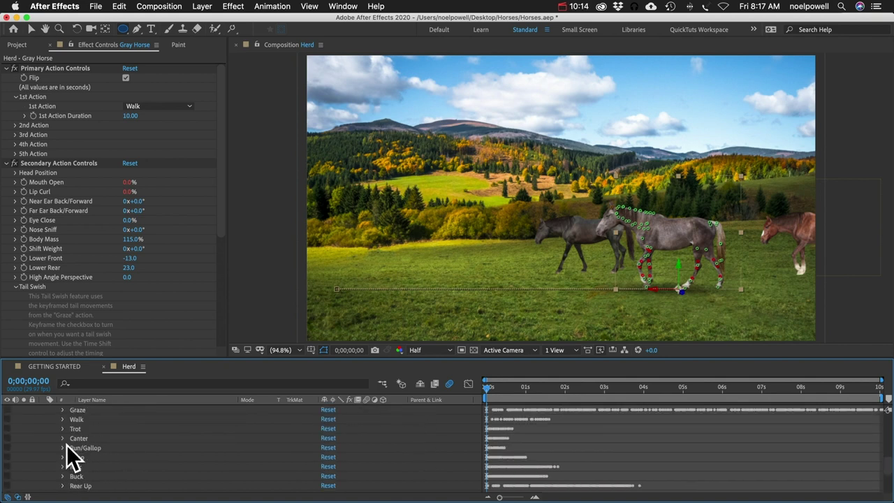
# - Compare the pins of the Canter, Walk and Trot action groups with those of Puppet Effect (Main)
pyautogui.click(79, 440)
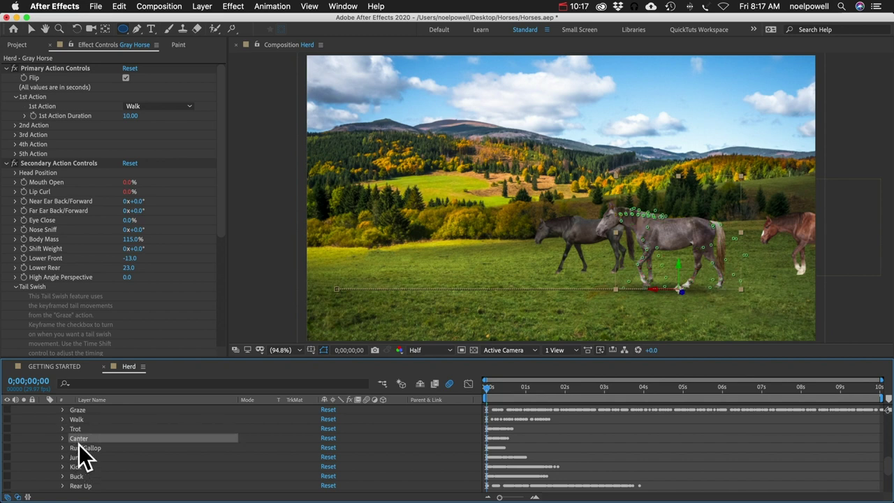
pyautogui.click(78, 419)
pyautogui.click(77, 428)
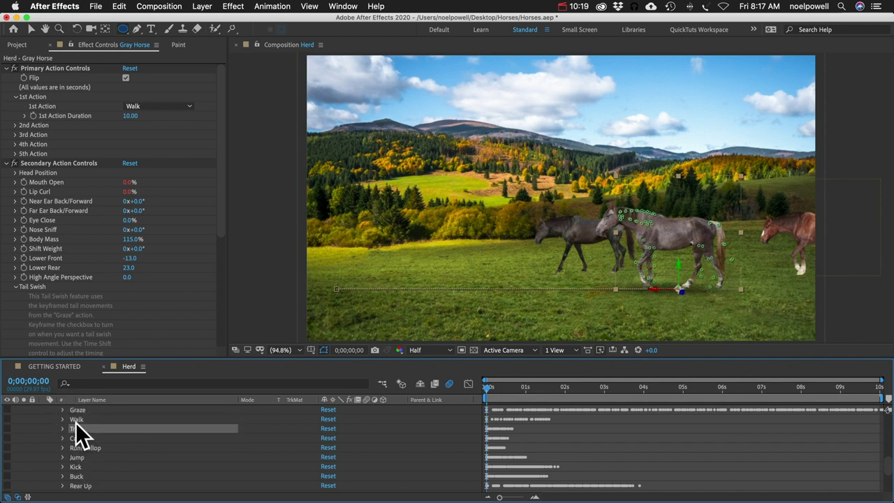
pyautogui.scroll(3, 84, 454)
pyautogui.scroll(5, 81, 454)
pyautogui.click(86, 440)
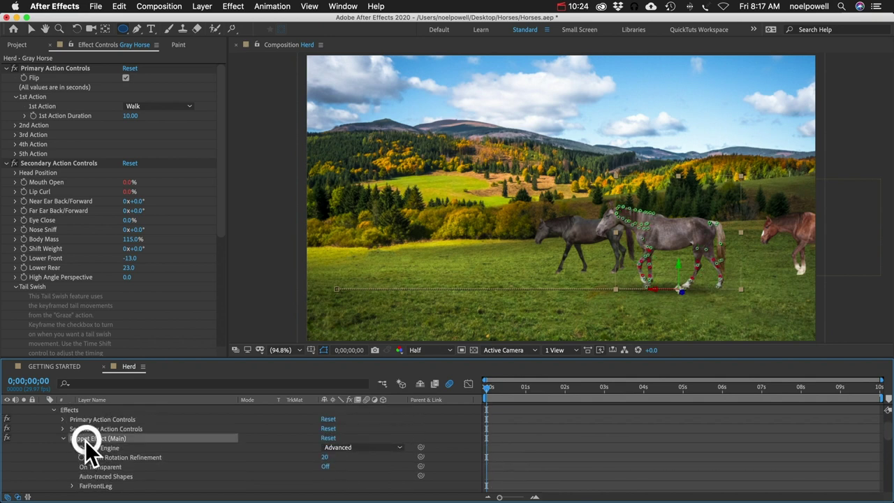
pyautogui.scroll(-5, 85, 447)
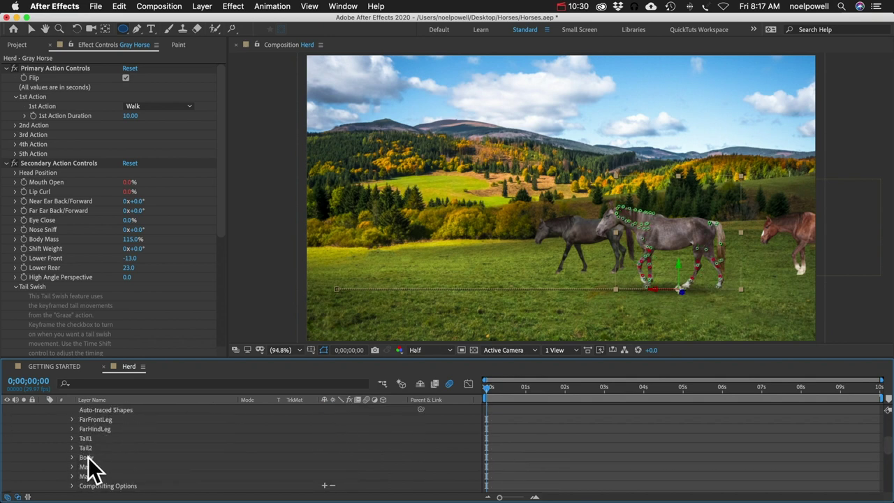
# - Expand the main puppet's Body mesh and its Deform pins to reveal the Shoulder pin's properties
pyautogui.click(88, 459)
pyautogui.click(72, 458)
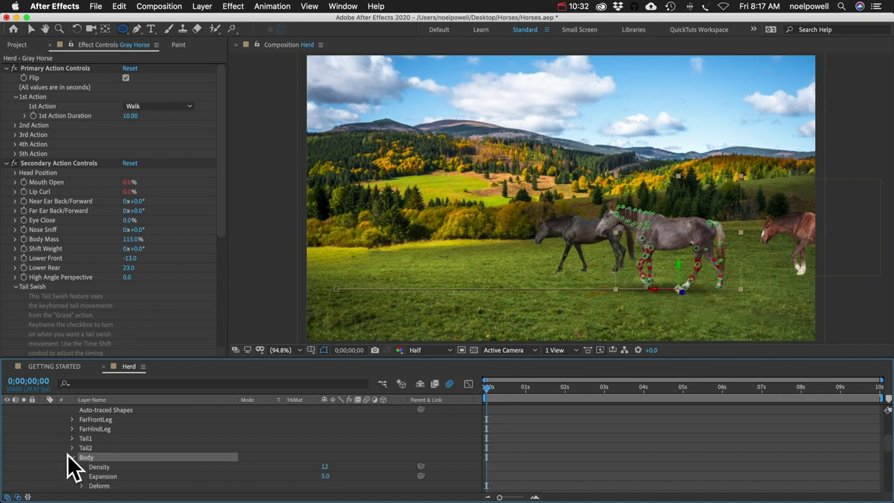
pyautogui.scroll(-3, 67, 455)
pyautogui.click(81, 431)
pyautogui.scroll(-4, 81, 443)
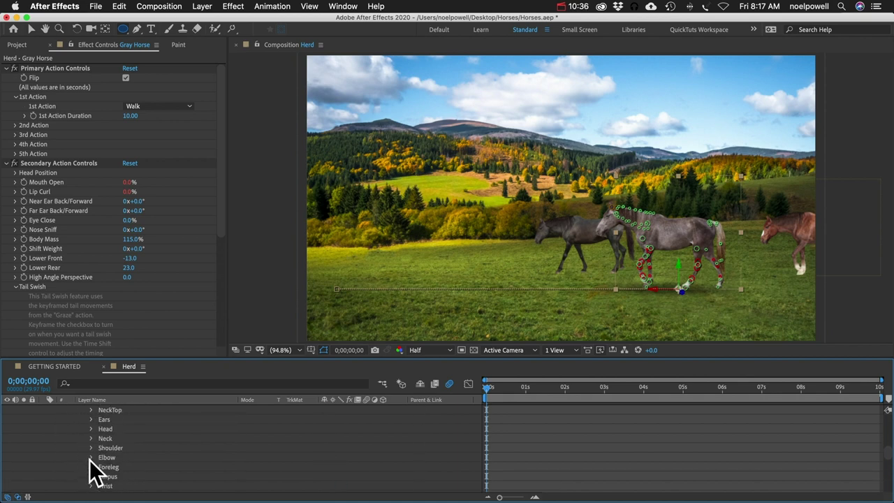
pyautogui.scroll(-1, 80, 474)
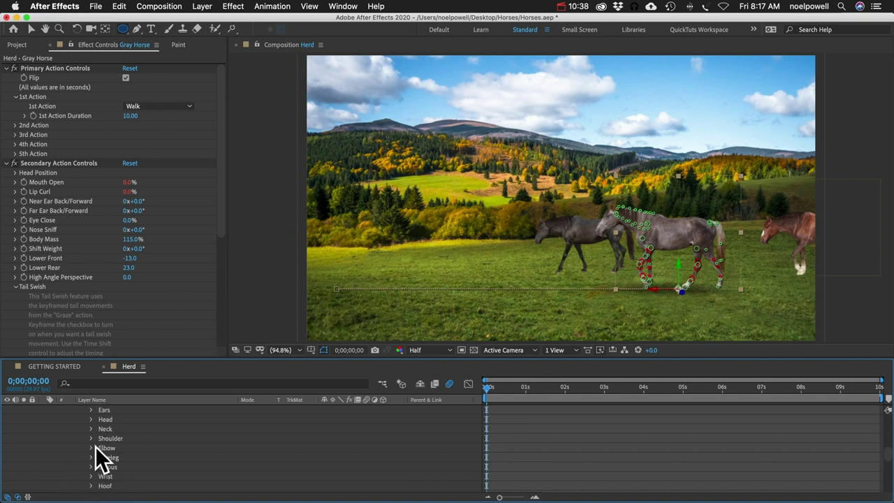
pyautogui.click(104, 439)
pyautogui.click(91, 438)
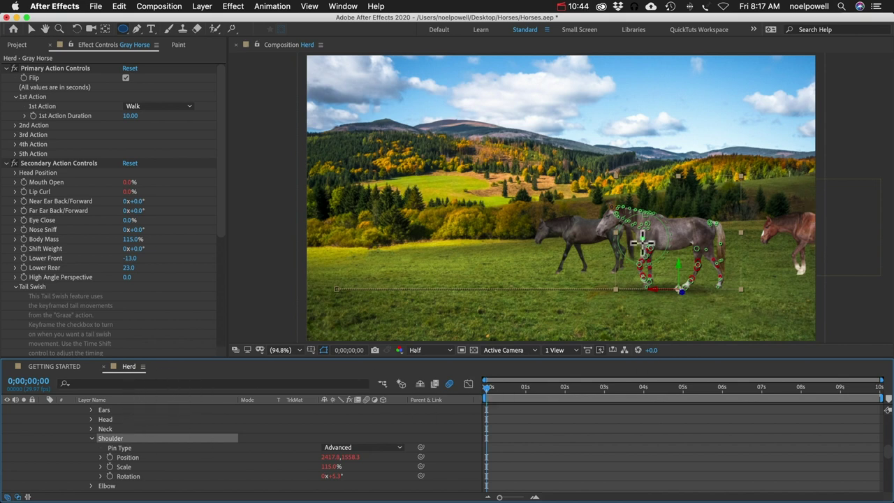
# - Try to move the Gray Horse's Shoulder pin directly in the composition, and undo the move
pyautogui.press('v')
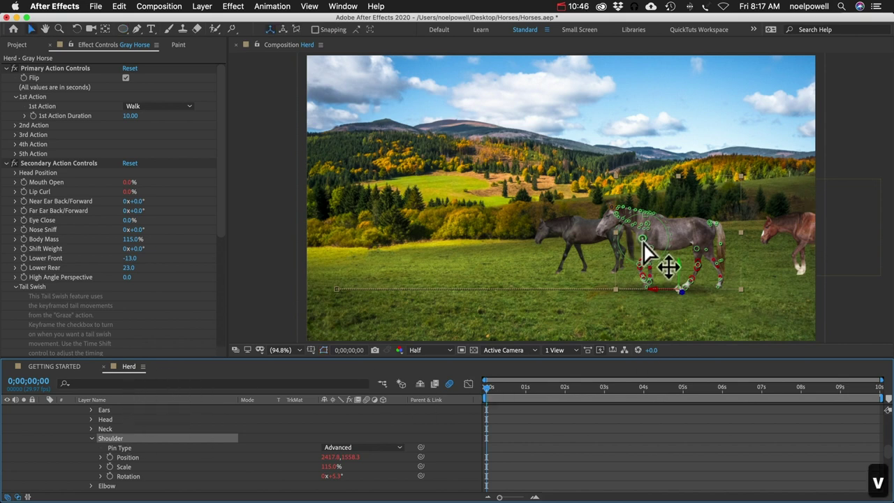
pyautogui.click(646, 242)
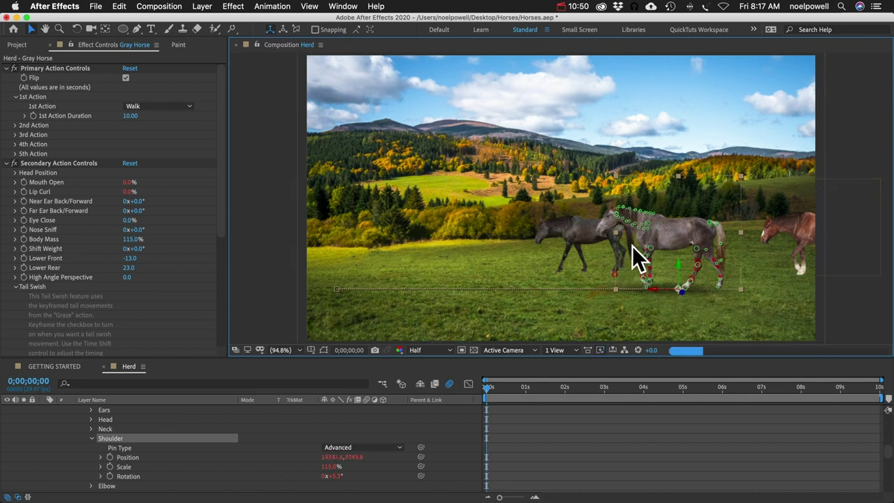
pyautogui.click(448, 385)
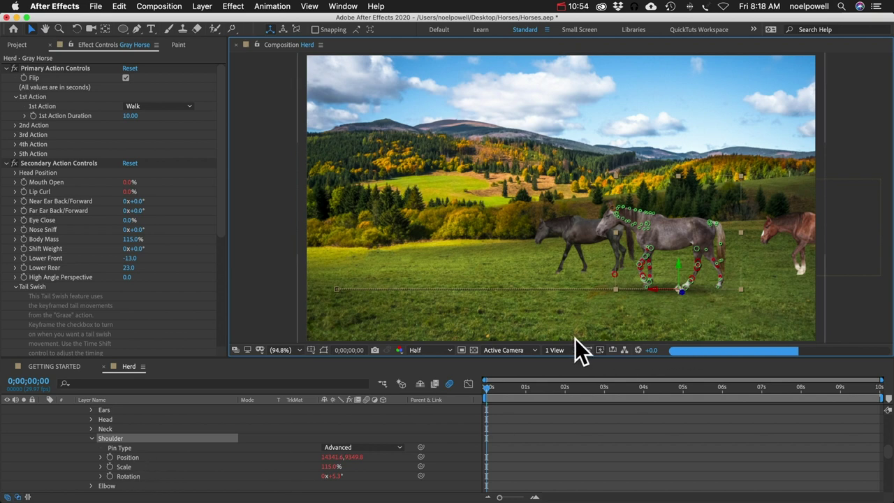
pyautogui.press('super+z')
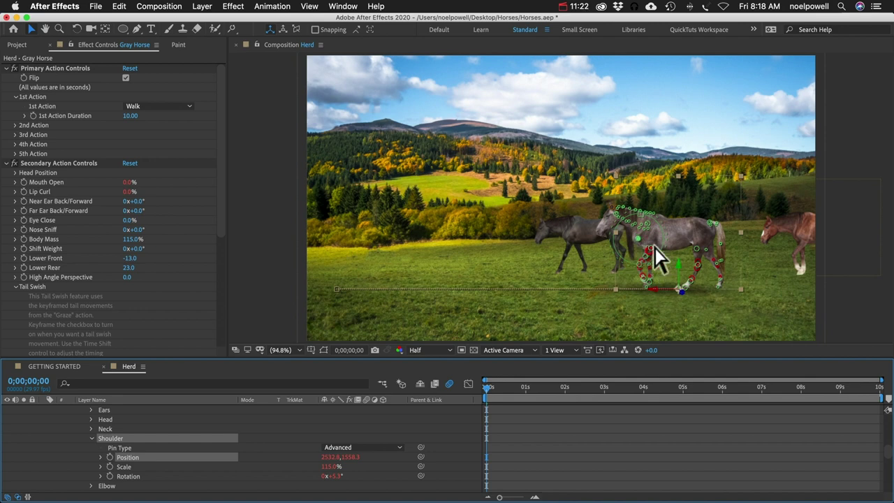
# - Collapse the Gray Horse's layer properties and reselect the Gray Horse layer
pyautogui.click(638, 233)
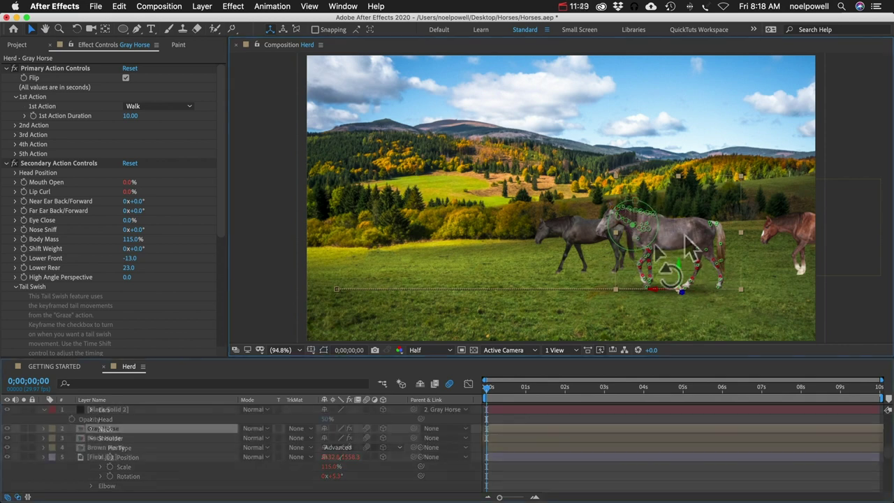
pyautogui.click(678, 235)
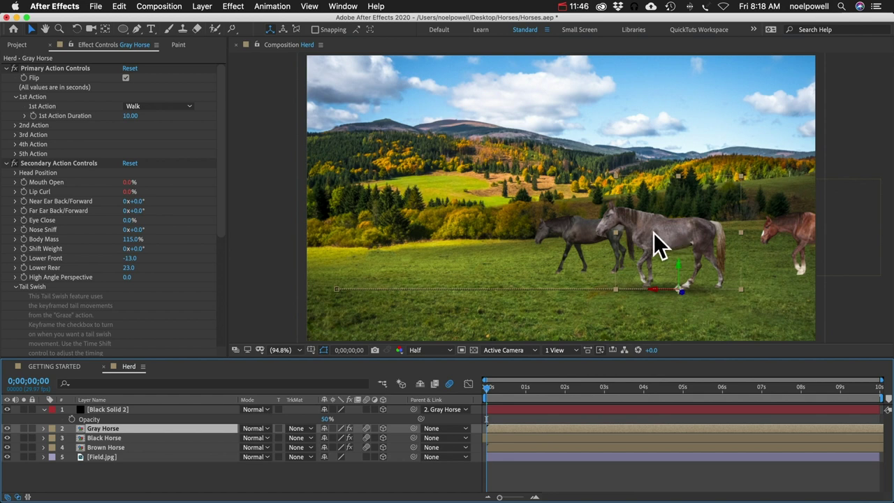
# - Collapse the Black Solid 2 layer's properties and open the Gray Horse precomp to examine its body-part image layers
pyautogui.click(43, 410)
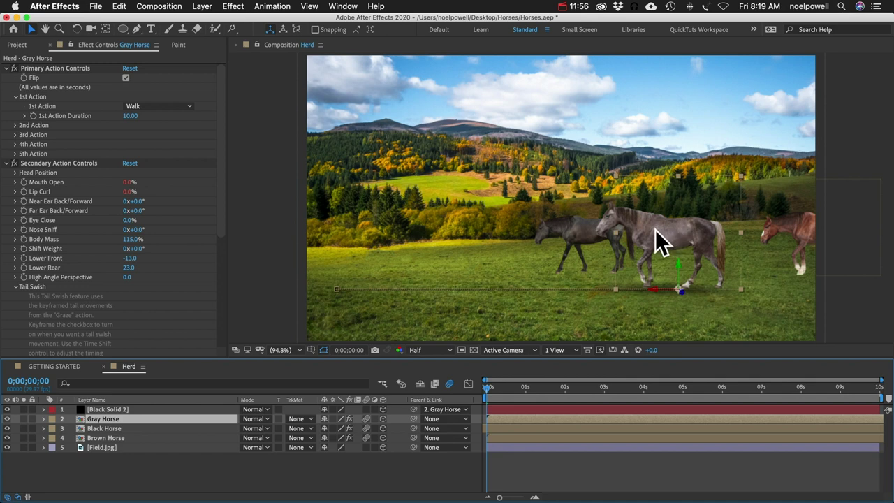
pyautogui.doubleClick(96, 418)
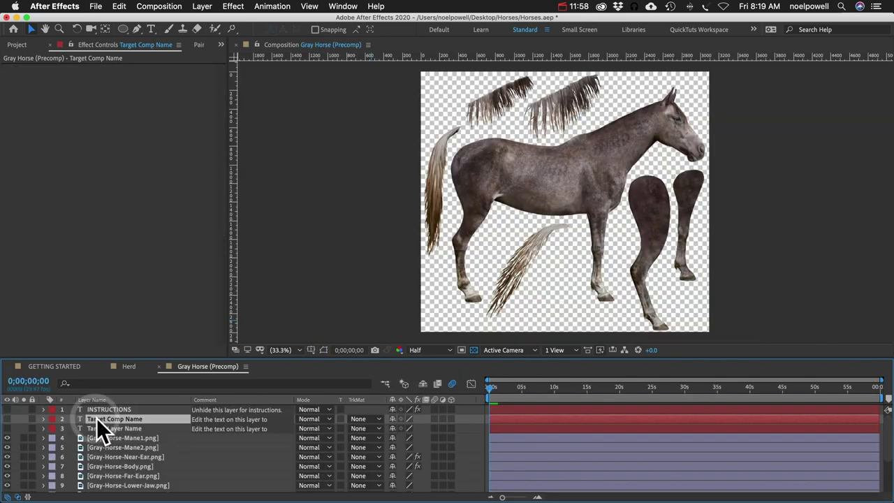
pyautogui.click(123, 438)
pyautogui.scroll(-3, 127, 443)
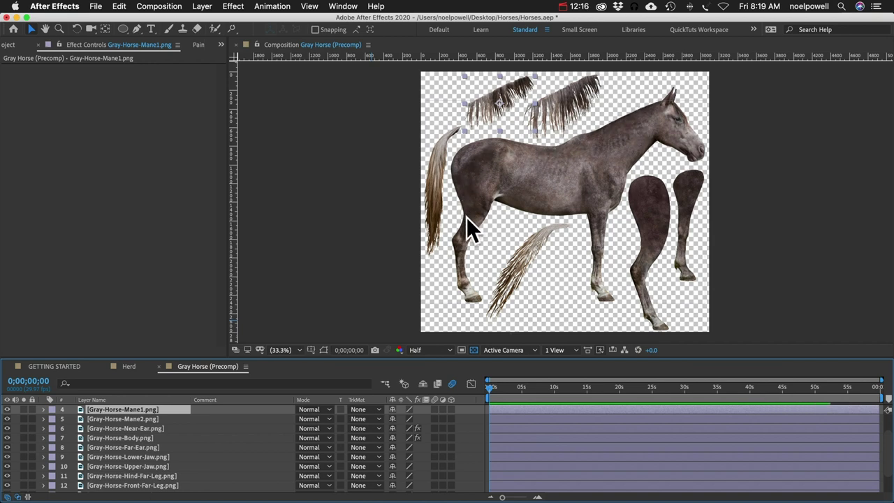
# - Expand the project's Extras folder and place Bridal.png over the gray horse's head in its precomp
pyautogui.click(10, 45)
pyautogui.click(6, 178)
pyautogui.click(6, 156)
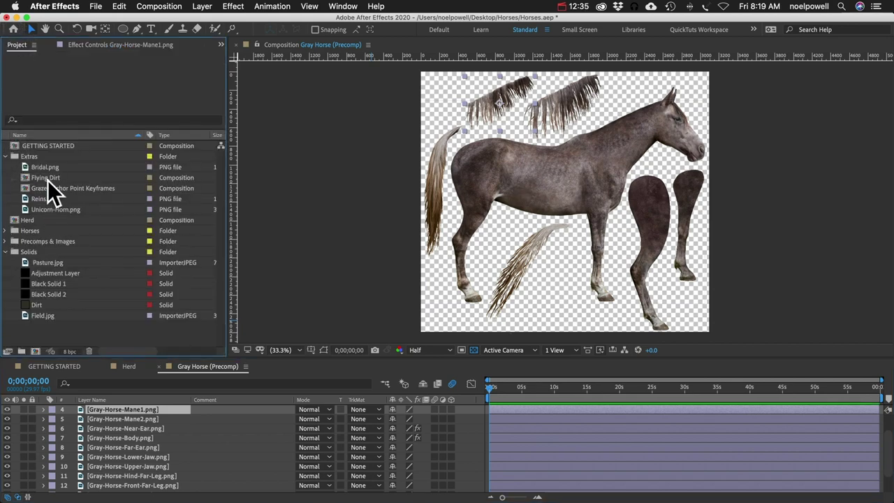
pyautogui.moveTo(42, 168); pyautogui.dragTo(691, 145)
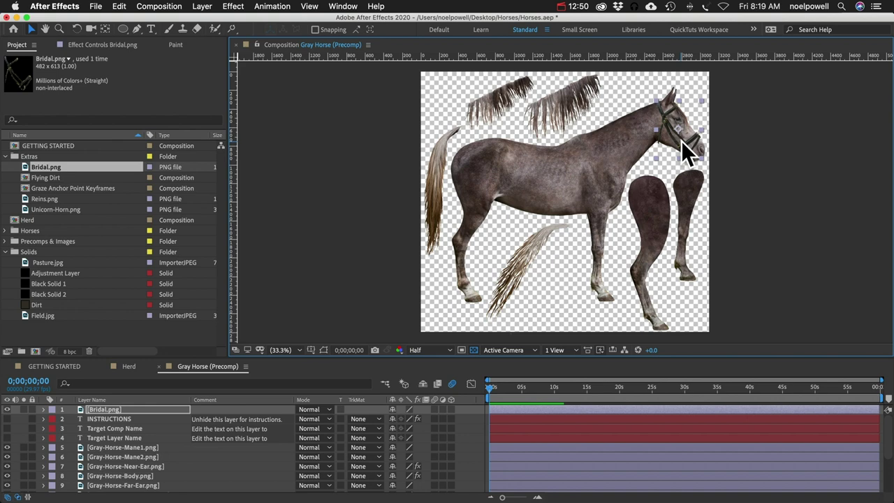
# - Add Unicorn-Horn.png to the Gray Horse precomp, scale it to 80%, and position it on the horse's forehead
pyautogui.moveTo(53, 208); pyautogui.dragTo(739, 74)
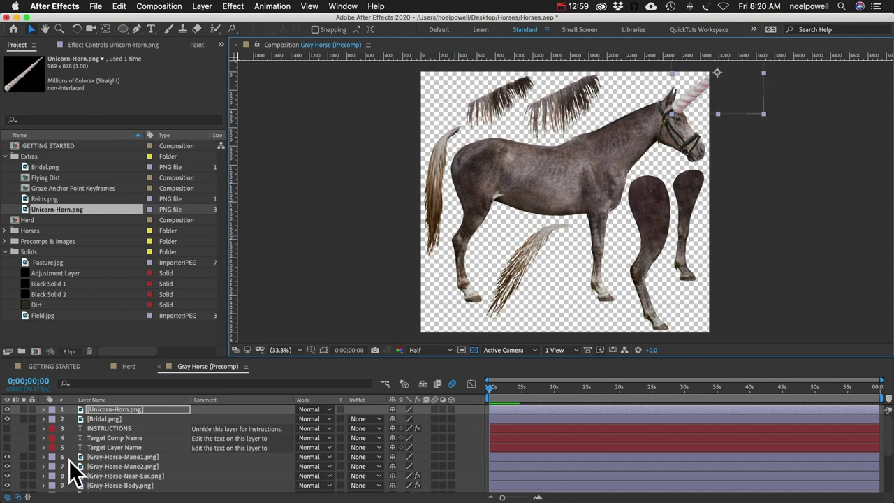
pyautogui.press('s')
pyautogui.moveTo(409, 417); pyautogui.dragTo(395, 418)
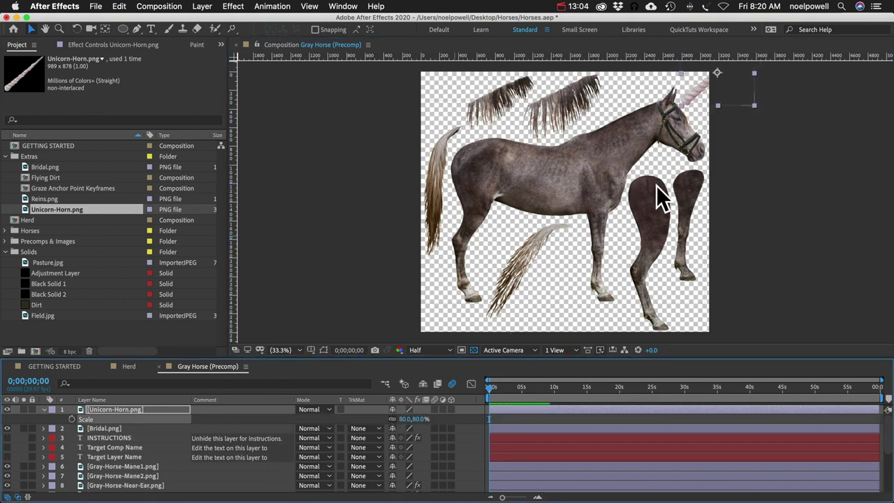
pyautogui.moveTo(701, 86); pyautogui.dragTo(693, 93)
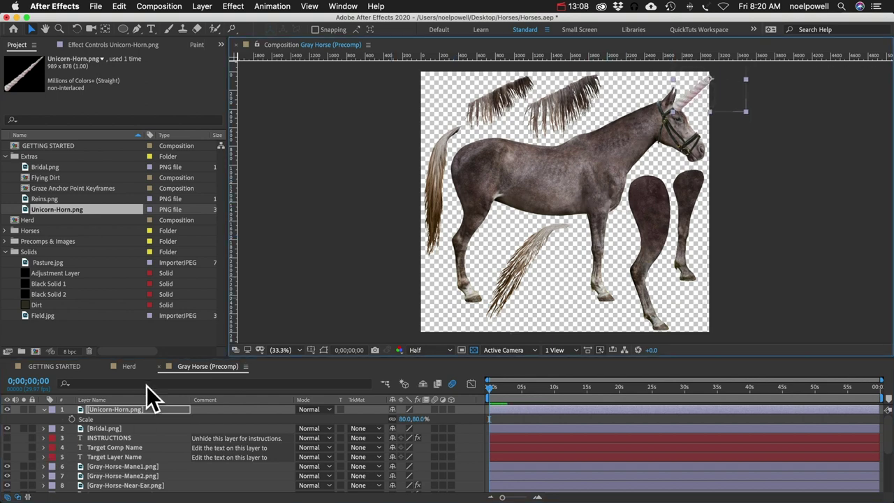
# - Return to the Herd composition and add Unicorn-Horn.png over the gray horse's head as a separate layer
pyautogui.click(129, 366)
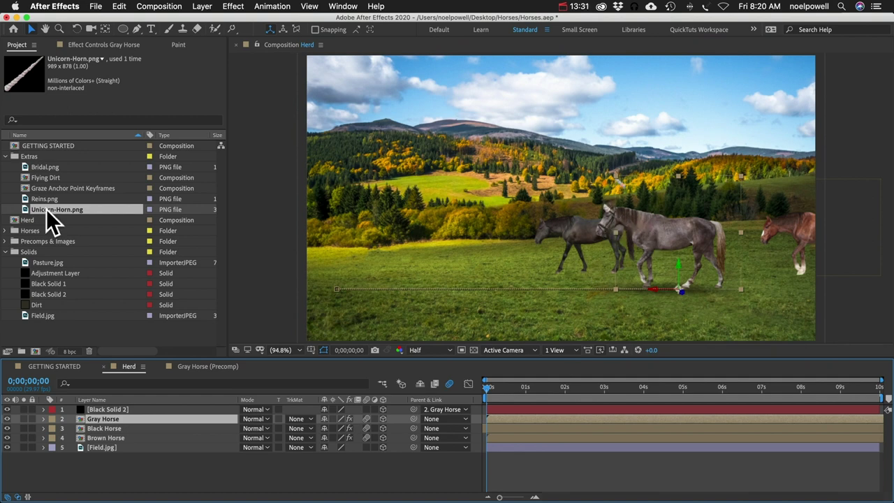
pyautogui.moveTo(47, 212); pyautogui.dragTo(615, 213)
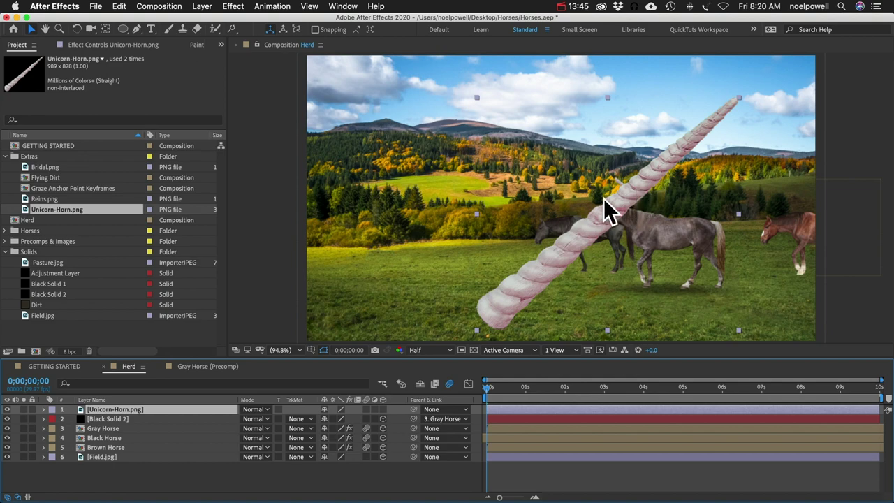
# - Place Reins.png between the bridle and the withers in the Gray Horse precomp, and check the Herd composition
pyautogui.click(190, 366)
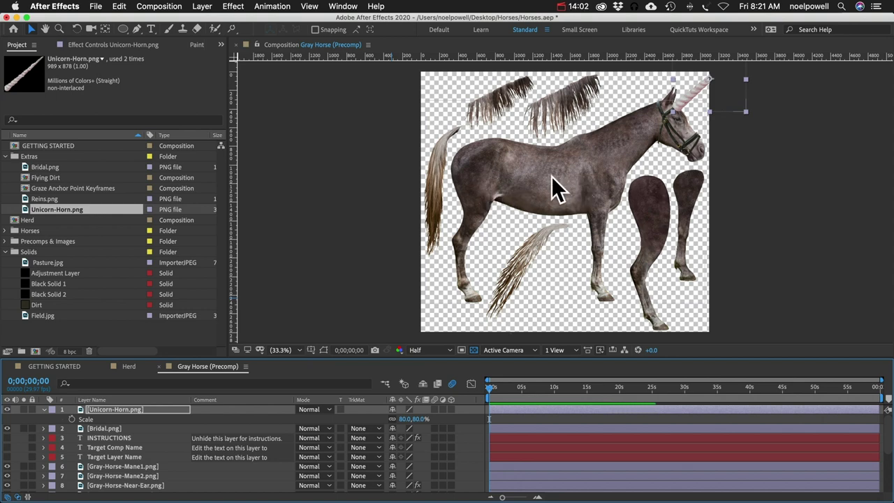
pyautogui.moveTo(37, 200); pyautogui.dragTo(652, 186)
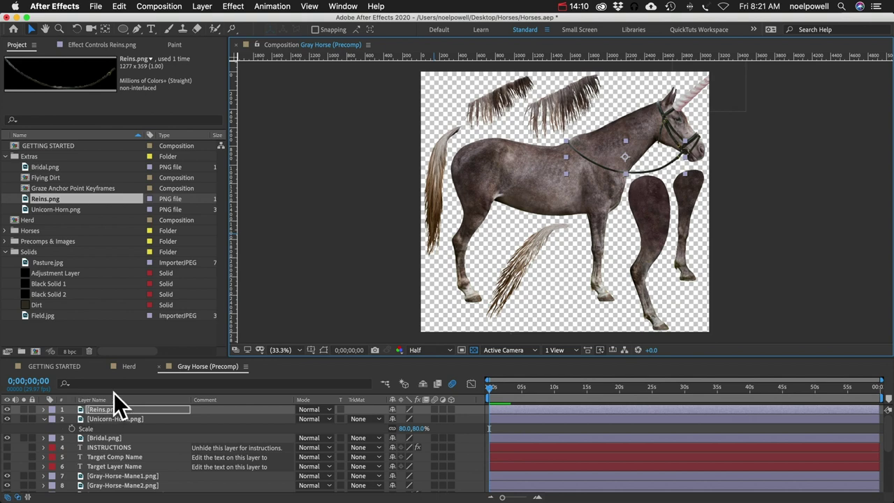
pyautogui.click(128, 368)
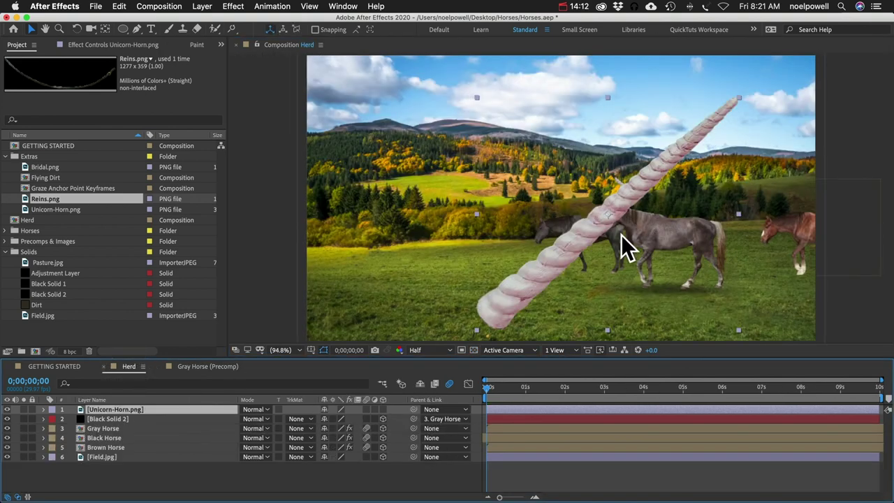
pyautogui.click(193, 369)
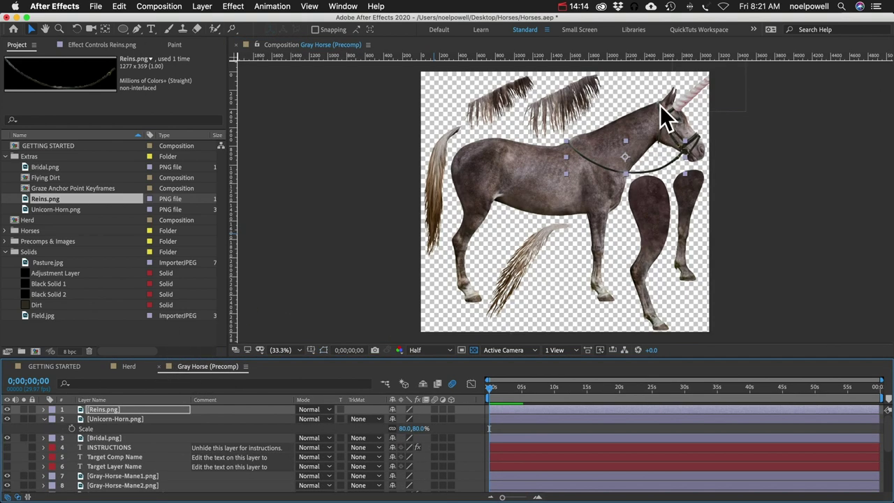
# - Add puppet pins to the reins layer at the bridle ring and at the withers, and adjust both pins' positions
pyautogui.press('z')
pyautogui.click(649, 168)
pyautogui.click(233, 29)
pyautogui.moveTo(233, 29); pyautogui.dragTo(301, 30)
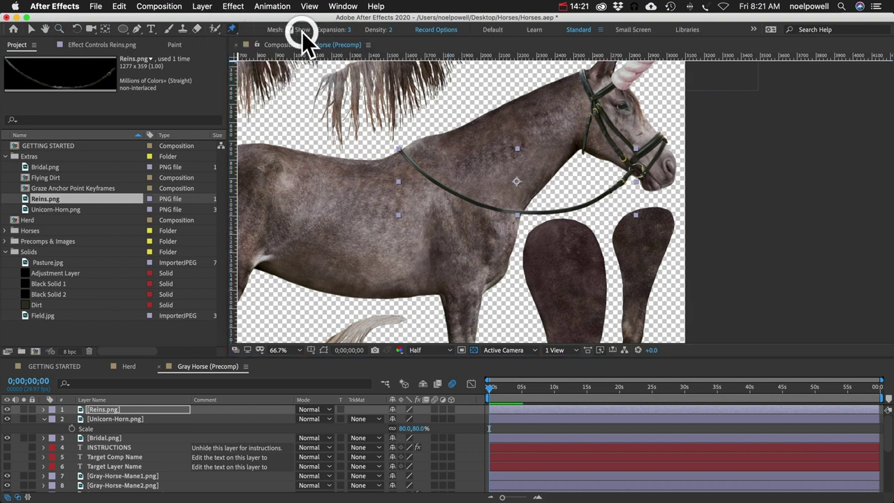
pyautogui.click(632, 170)
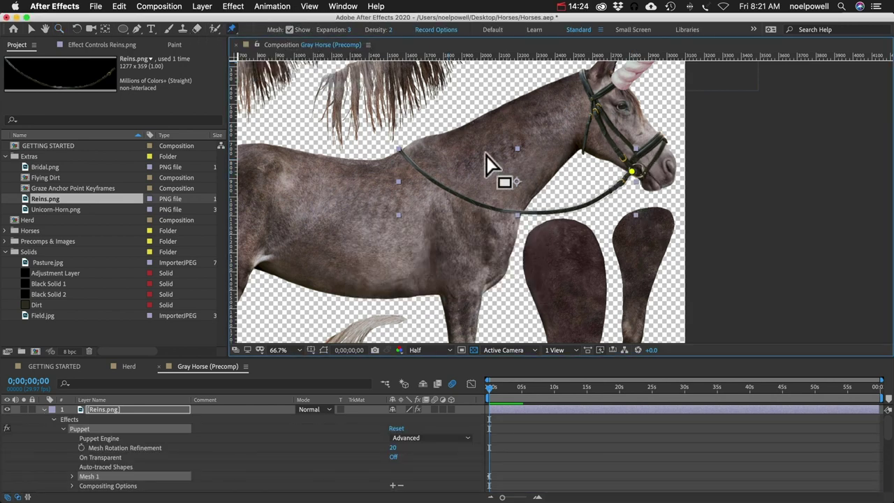
pyautogui.moveTo(404, 153); pyautogui.dragTo(403, 152)
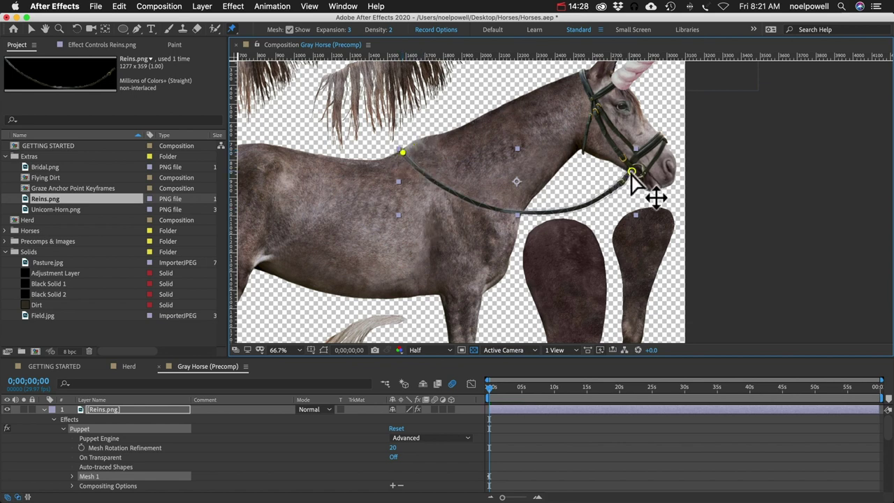
pyautogui.moveTo(633, 177)
pyautogui.mouseDown()
pyautogui.moveTo(630, 197)
pyautogui.moveTo(631, 172)
pyautogui.mouseUp()
pyautogui.moveTo(406, 155)
pyautogui.mouseDown()
pyautogui.moveTo(441, 141)
pyautogui.moveTo(412, 143)
pyautogui.mouseUp()
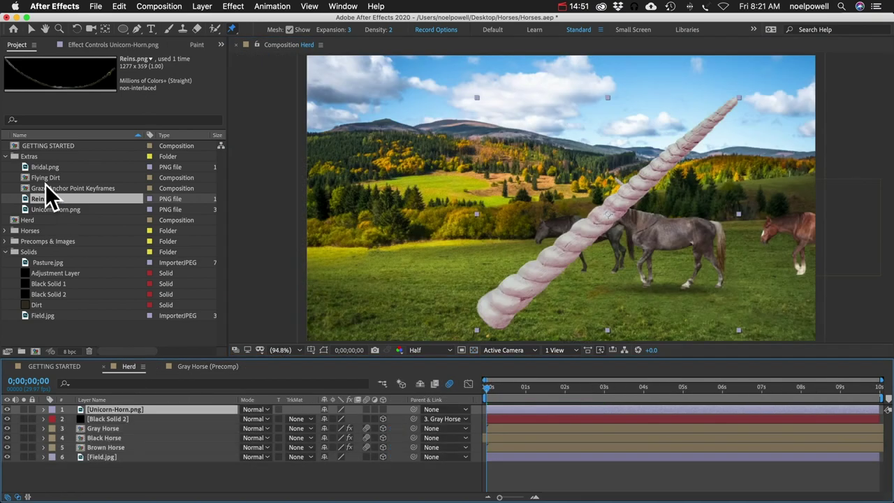
# - Open the Flying Dirt composition, preview its particles, and briefly show its INSTRUCTIONS layer
pyautogui.doubleClick(45, 178)
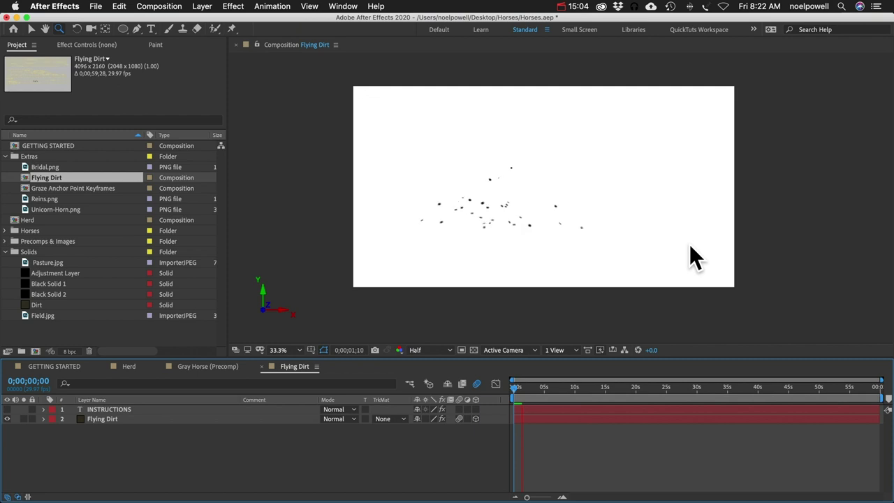
pyautogui.click(290, 369)
pyautogui.click(9, 410)
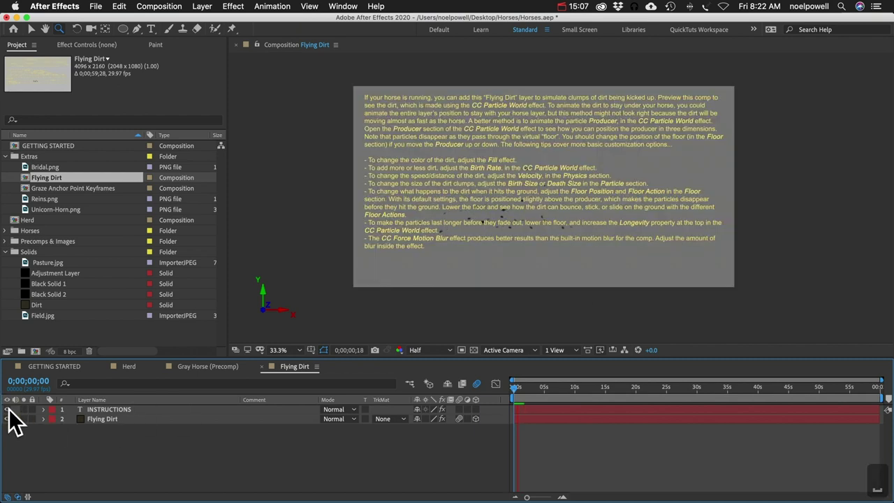
pyautogui.click(7, 410)
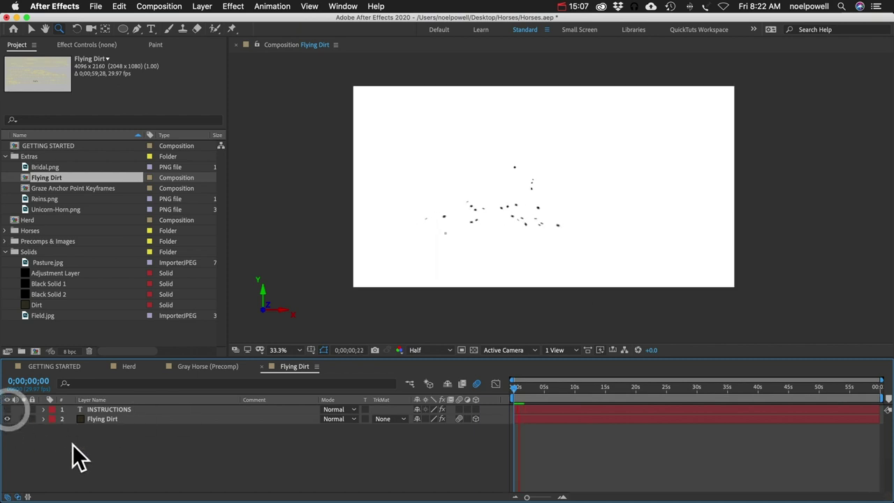
# - Collapse the Extras and Solids folders in the project
pyautogui.click(7, 157)
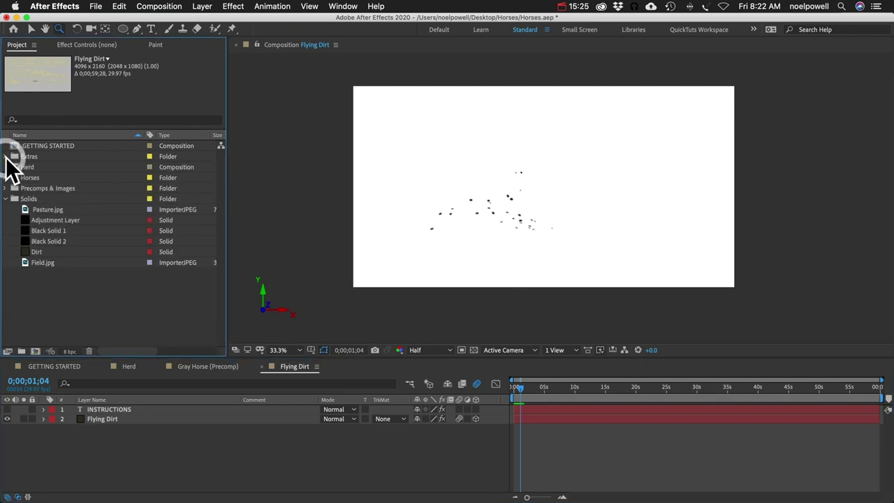
pyautogui.click(5, 198)
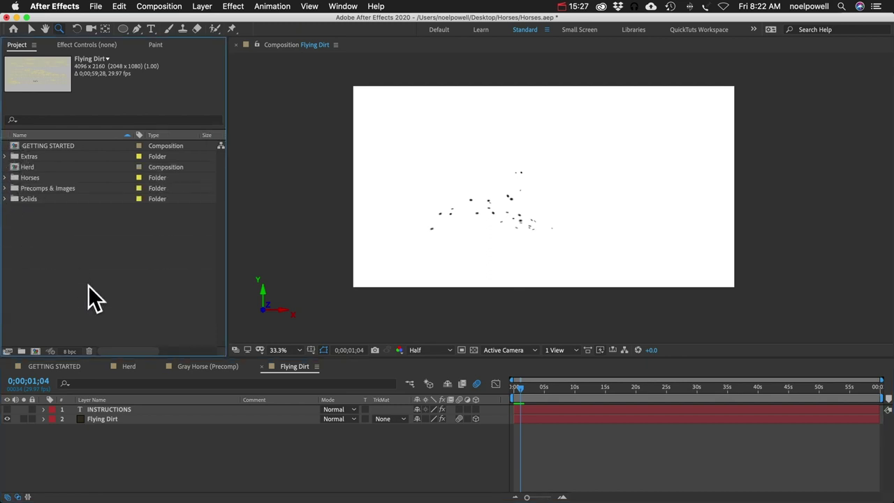